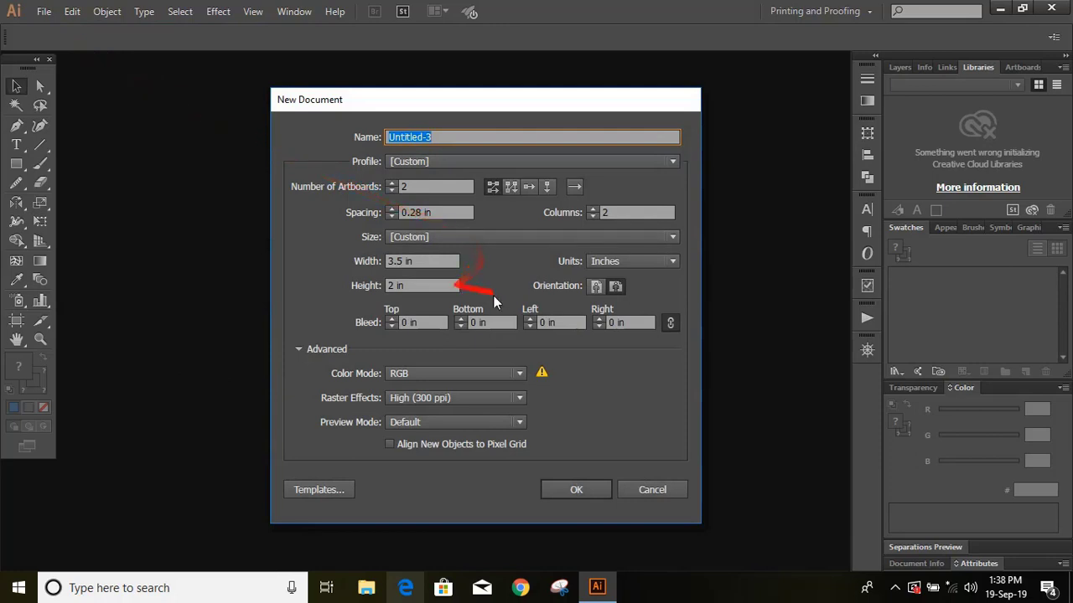
# - Create a new RGB document in inches with two 3.5 × 2 in artboards and 300 ppi raster effects
pyautogui.click(614, 266)
pyautogui.click(613, 315)
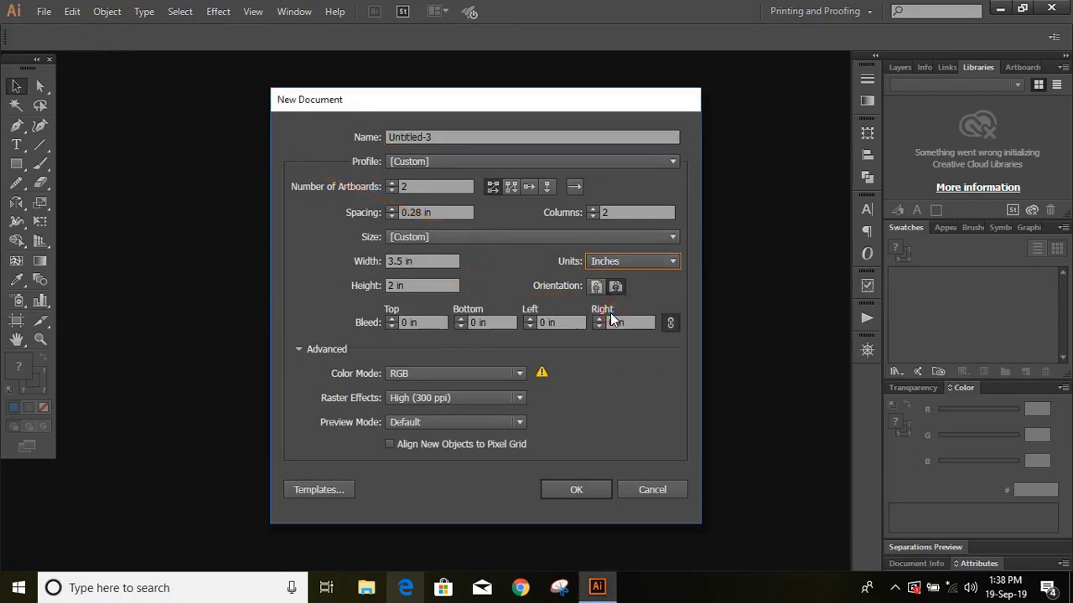
pyautogui.moveTo(414, 259); pyautogui.dragTo(376, 285)
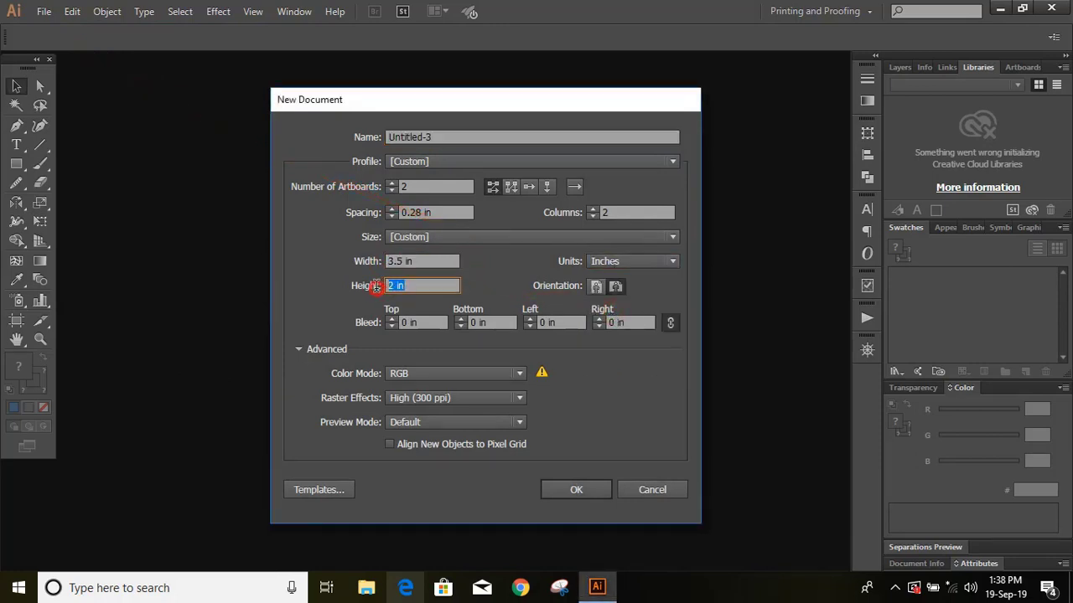
pyautogui.click(449, 373)
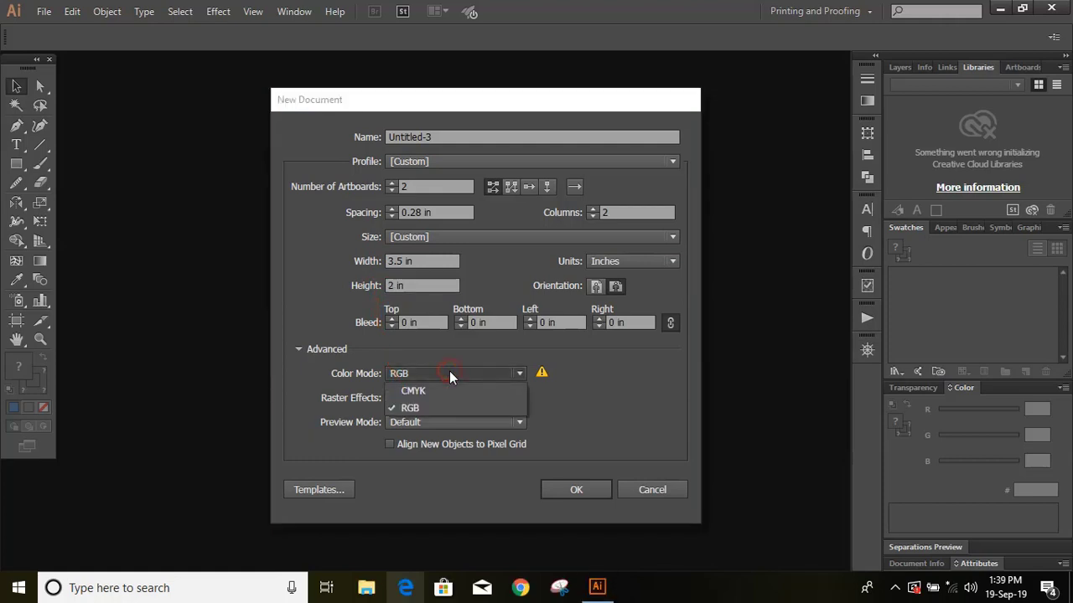
pyautogui.click(430, 409)
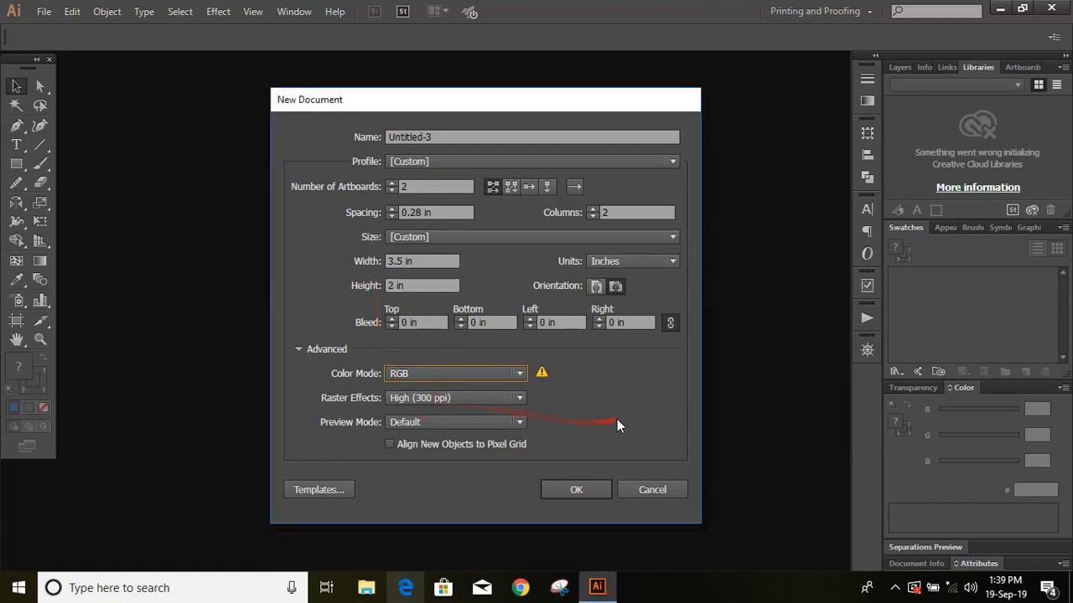
pyautogui.click(403, 186)
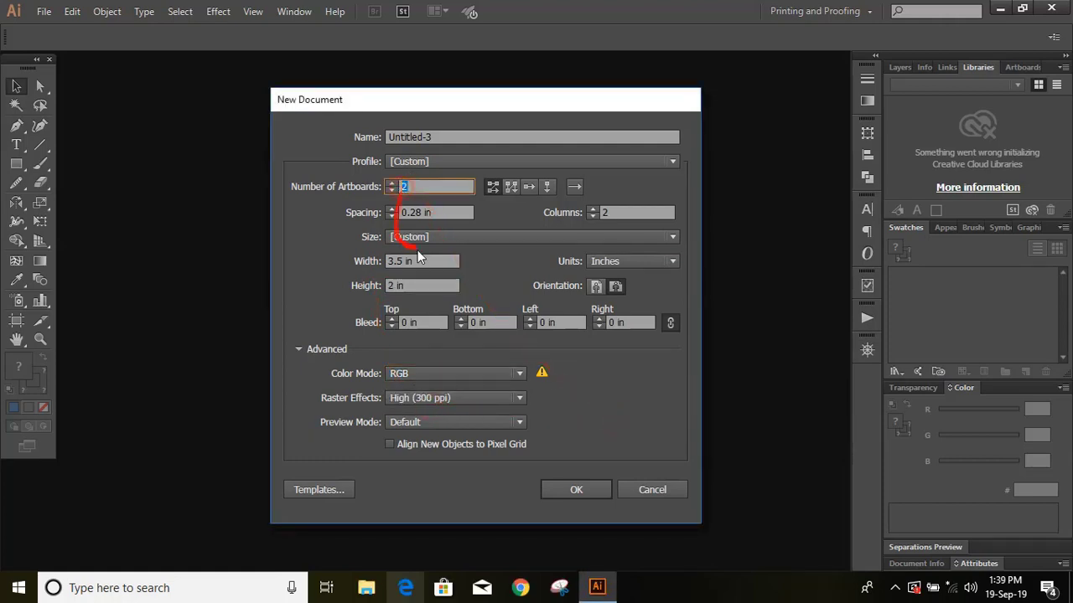
pyautogui.click(573, 490)
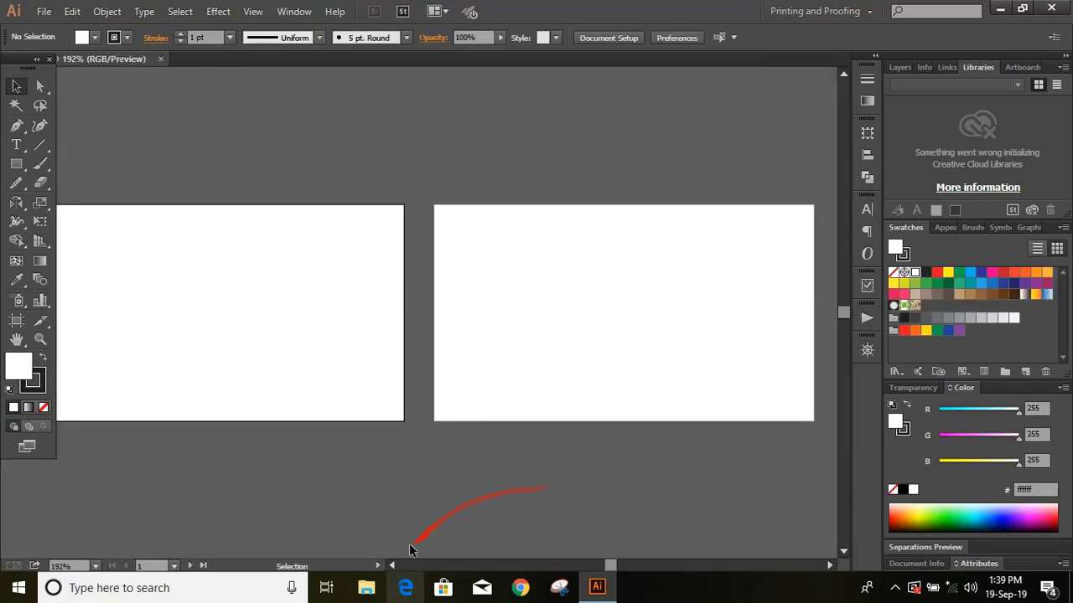
# - Draw a rectangle covering the whole first artboard, with tan fill c49a6c and no stroke
pyautogui.click(395, 566)
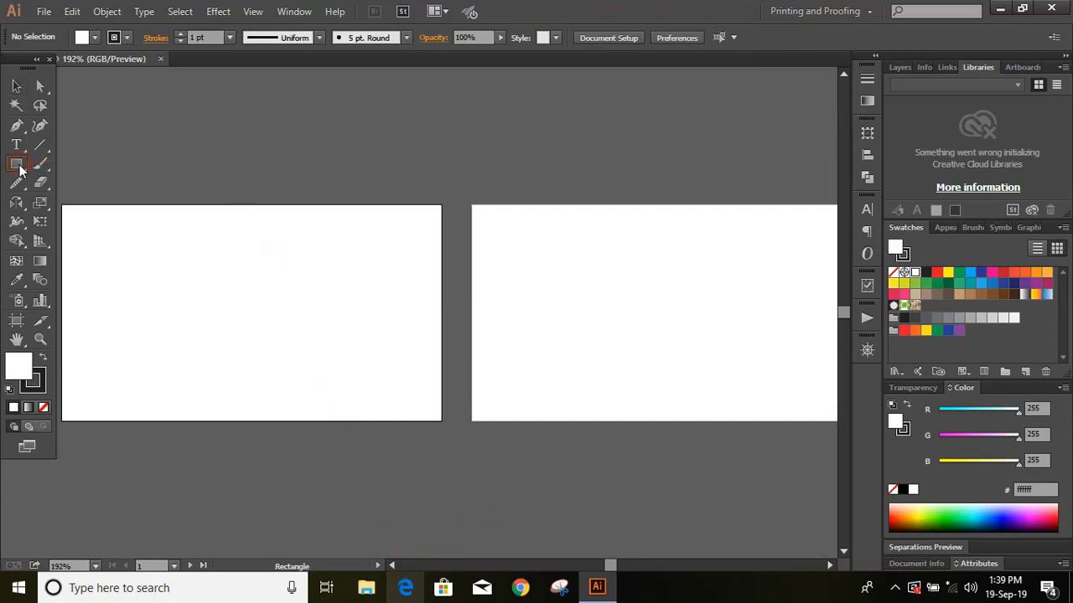
pyautogui.click(31, 379)
pyautogui.press('/')
pyautogui.click(21, 362)
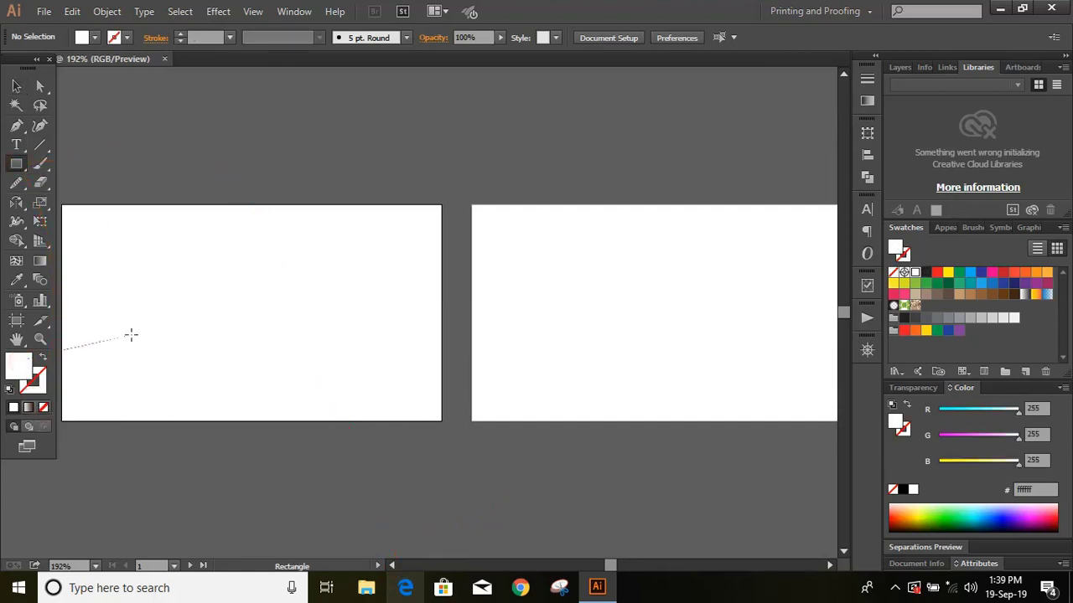
pyautogui.click(959, 295)
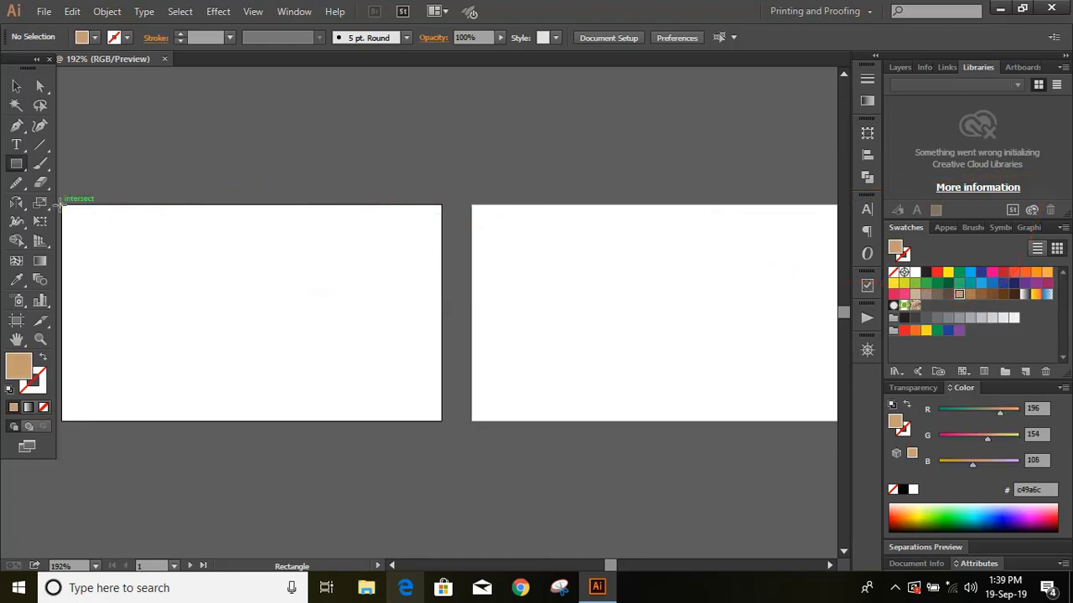
pyautogui.moveTo(62, 204); pyautogui.dragTo(441, 420)
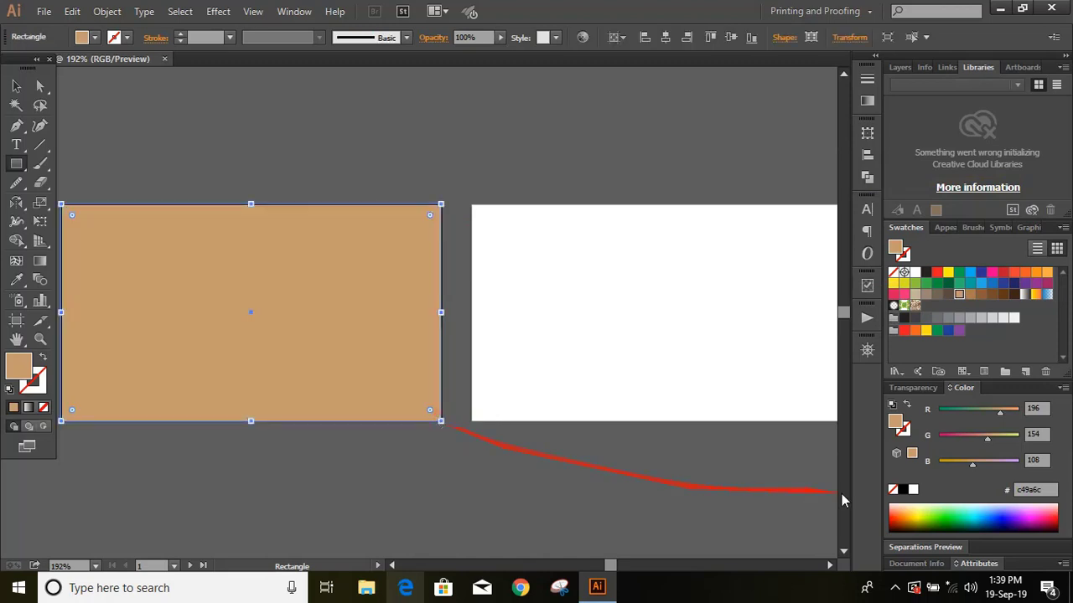
# - Recolour the first artboard's rectangle to green 8dc63f and draw a matching rectangle covering the second artboard
pyautogui.click(829, 566)
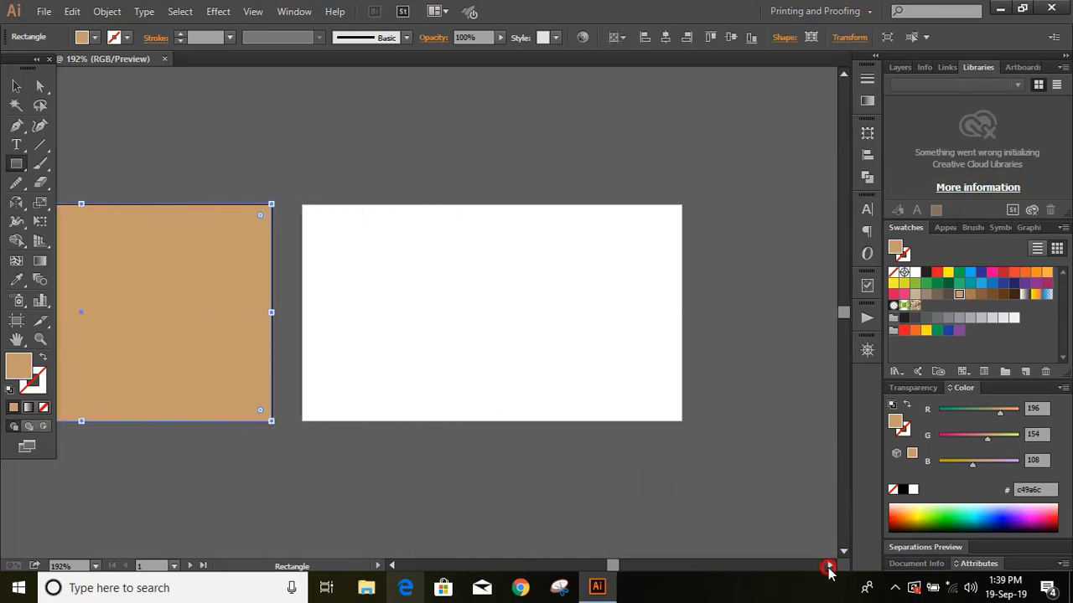
pyautogui.click(915, 284)
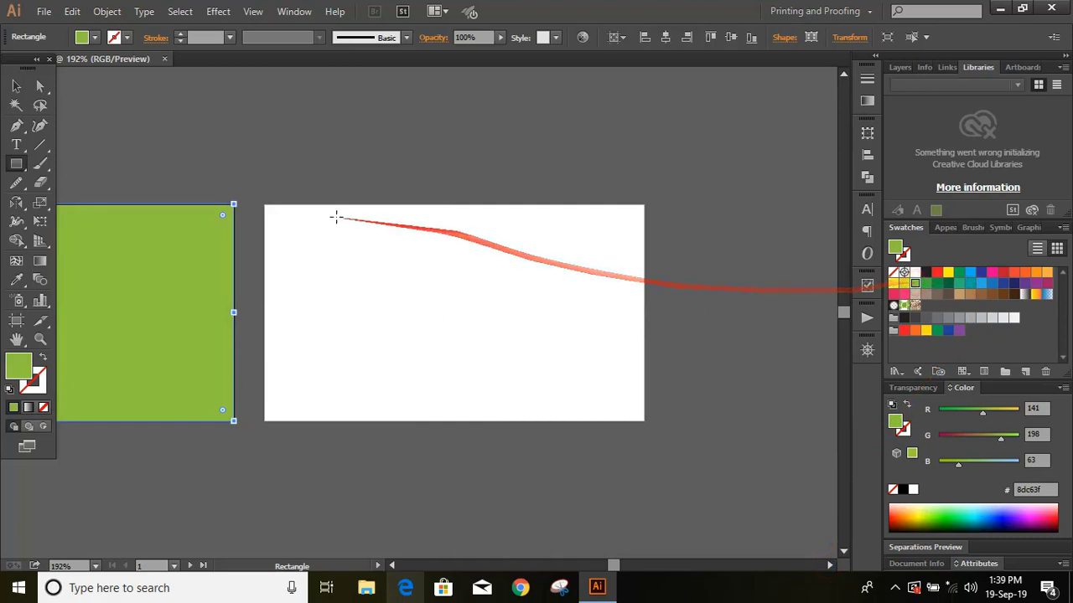
pyautogui.moveTo(265, 204); pyautogui.dragTo(642, 421)
# - Select both green background rectangles and lock them
pyautogui.click(16, 85)
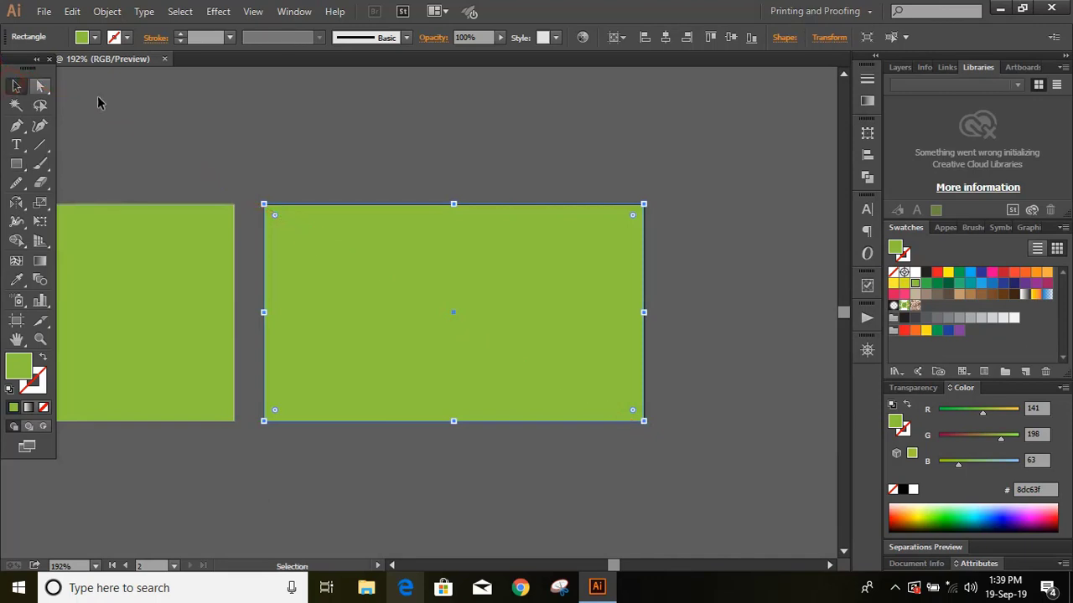
pyautogui.click(388, 566)
pyautogui.click(388, 567)
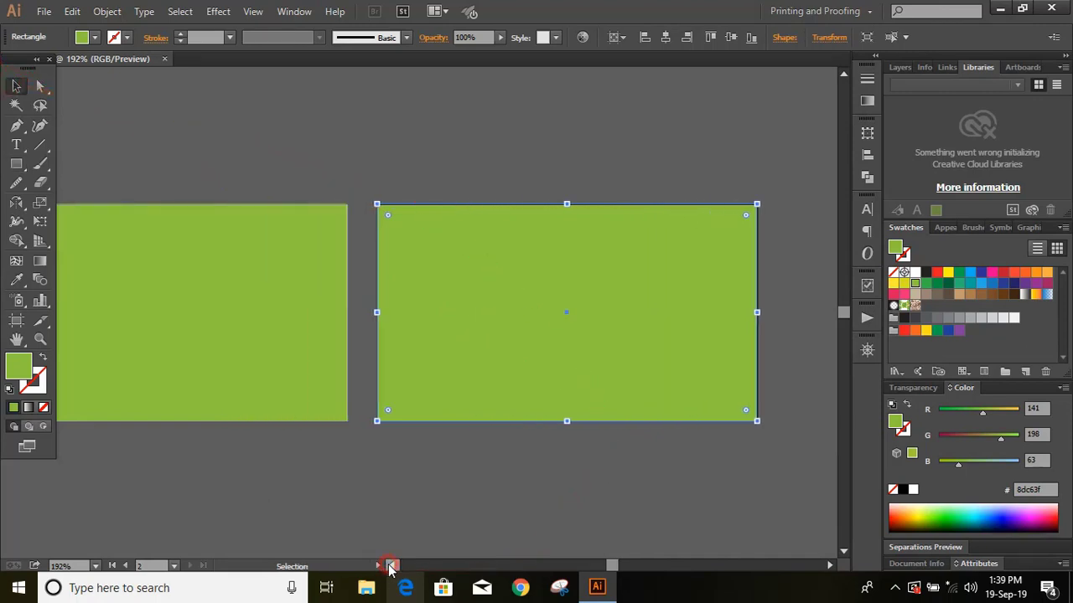
pyautogui.click(388, 566)
pyautogui.click(388, 566)
pyautogui.click(388, 566)
pyautogui.moveTo(335, 158); pyautogui.dragTo(551, 341)
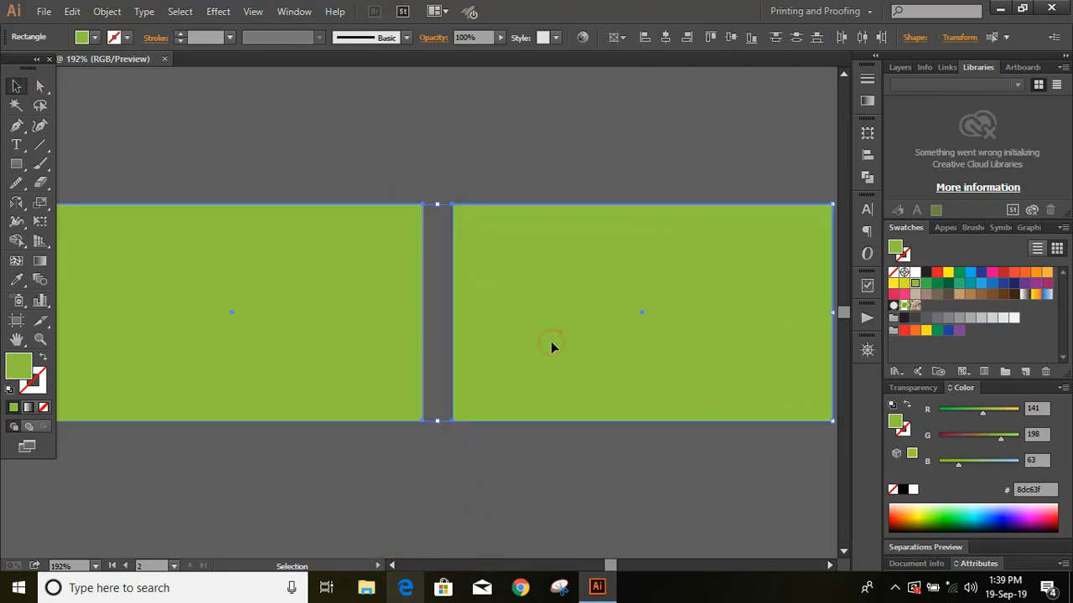
pyautogui.click(109, 12)
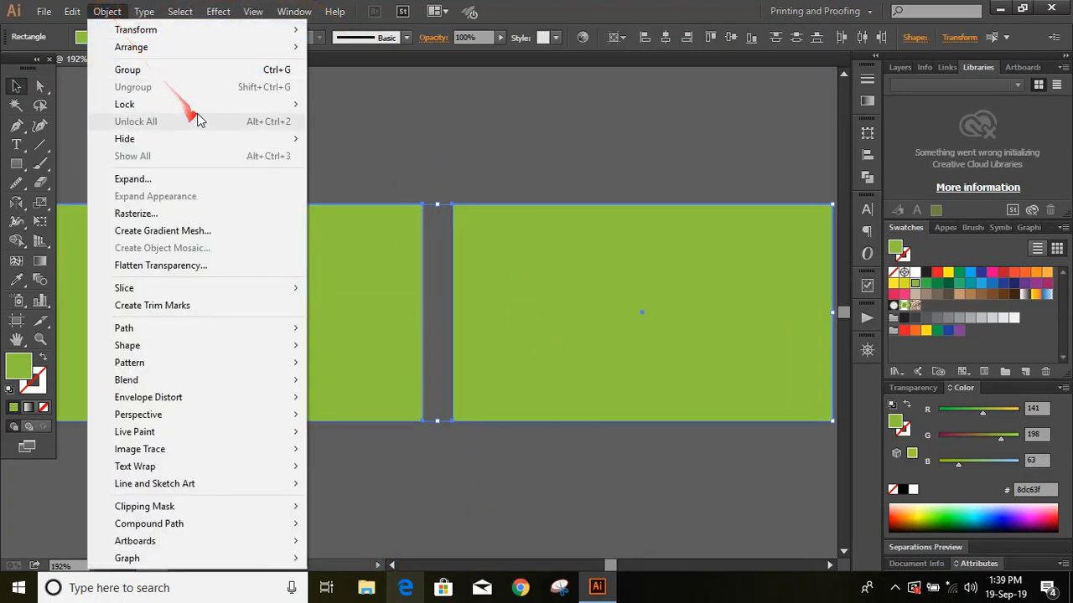
pyautogui.moveTo(206, 107)
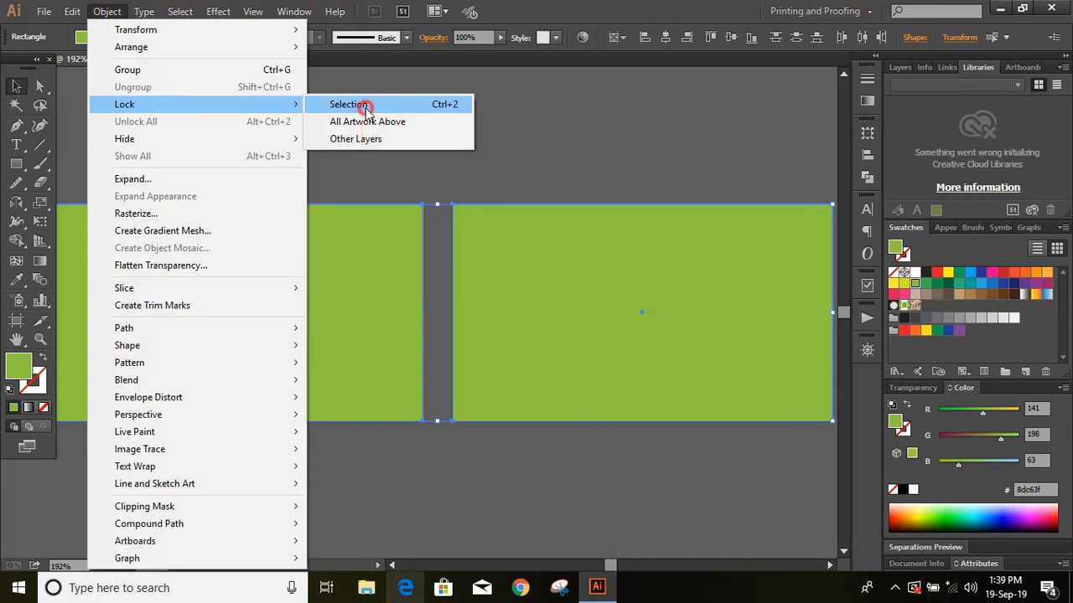
pyautogui.click(348, 104)
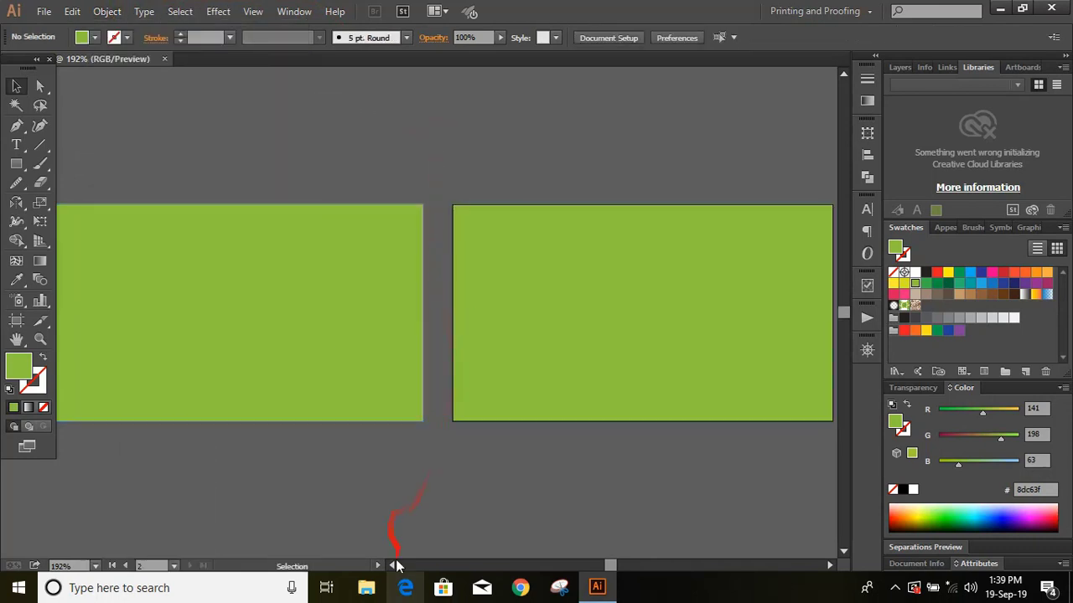
# - Draw a dark green 006838 square from its centre near the middle of the first artboard
pyautogui.click(394, 566)
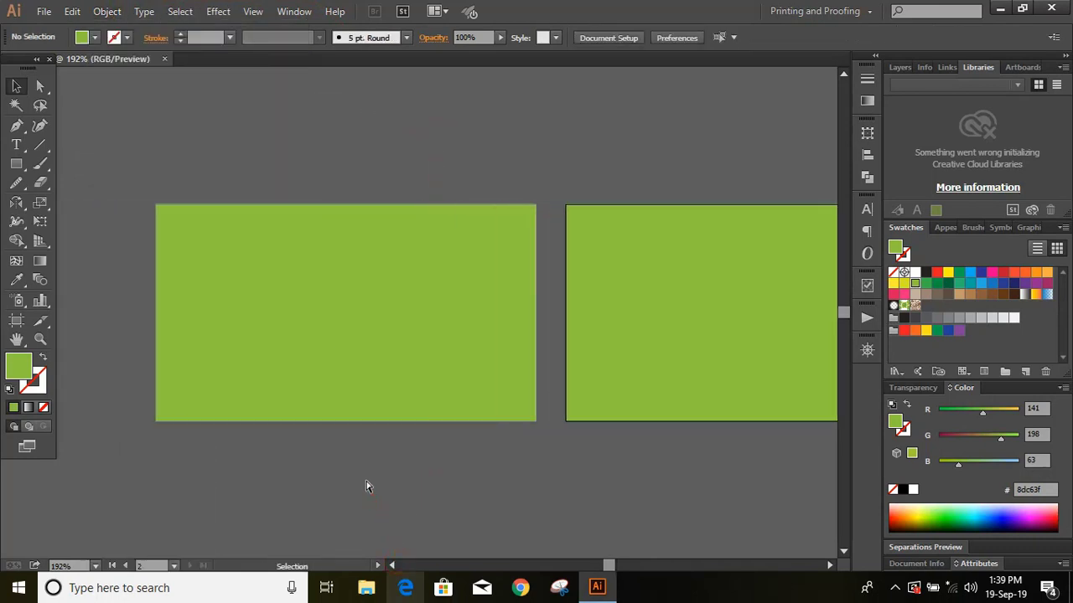
pyautogui.hotkey('ctrl', '+')
pyautogui.hotkey('ctrl', '+')
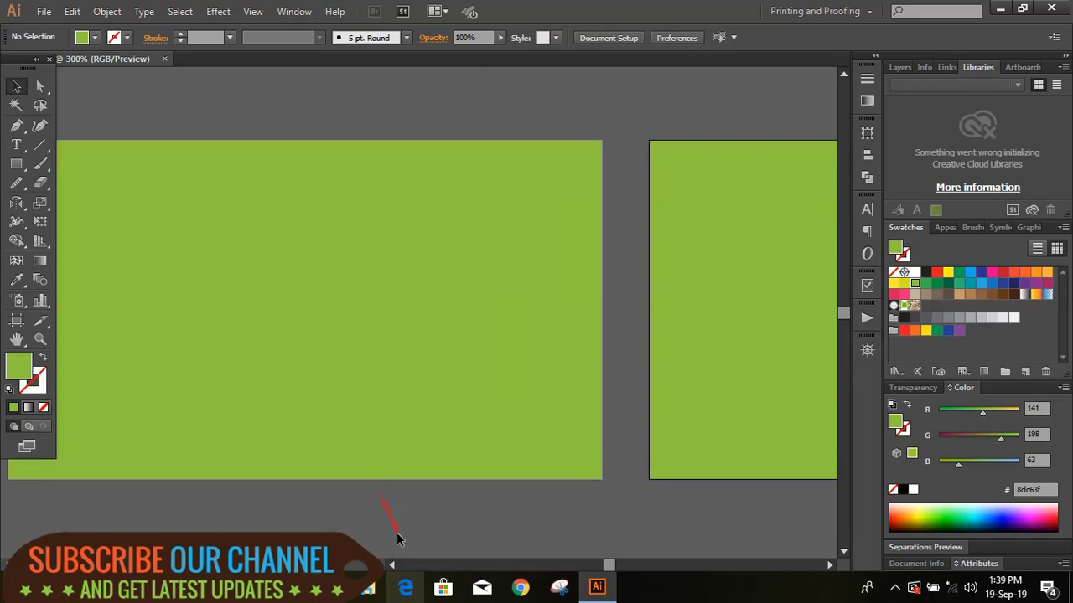
pyautogui.click(393, 566)
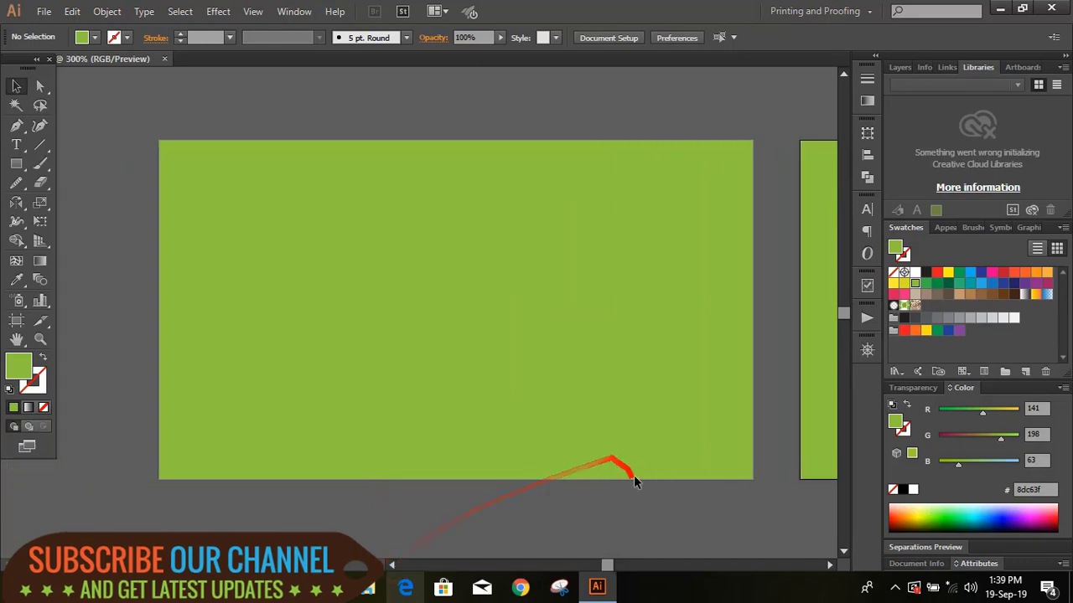
pyautogui.click(17, 165)
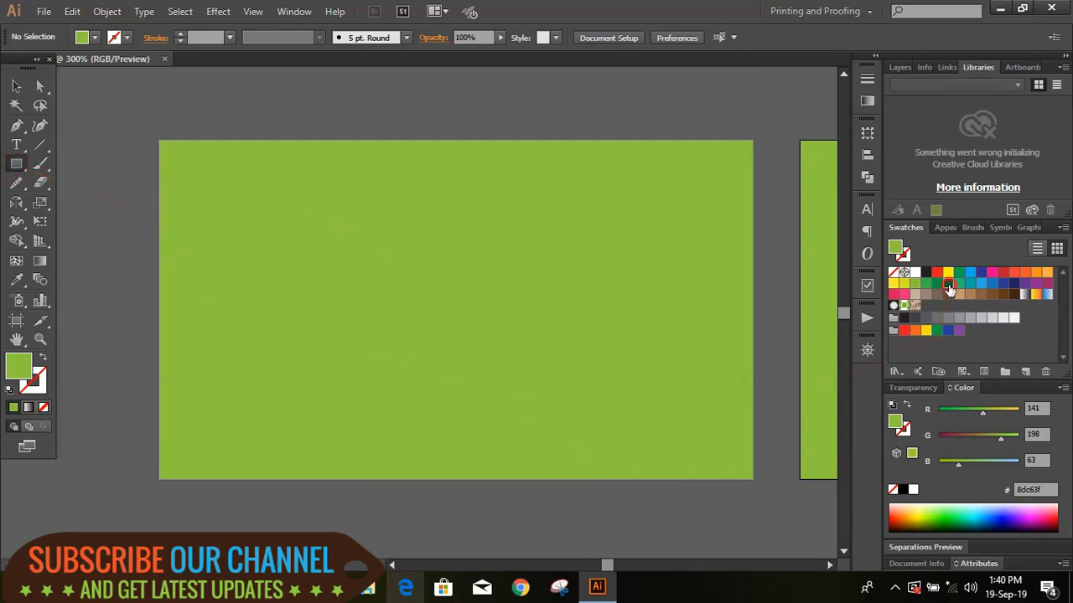
pyautogui.click(948, 285)
pyautogui.moveTo(475, 323); pyautogui.dragTo(533, 381)
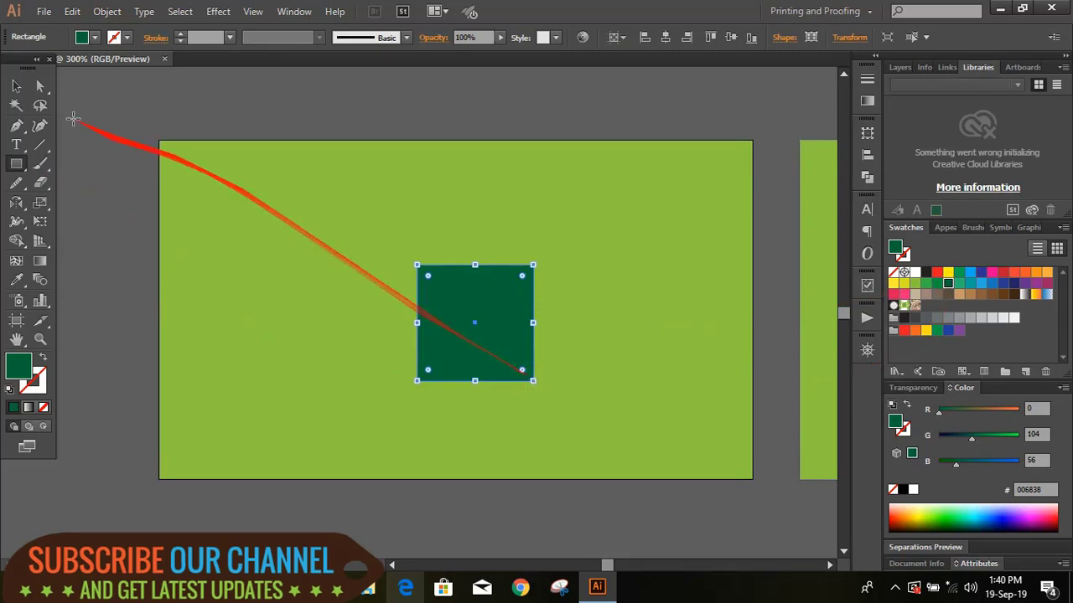
# - Rotate the dark green square by 45° to make a diamond, without copying it
pyautogui.click(16, 85)
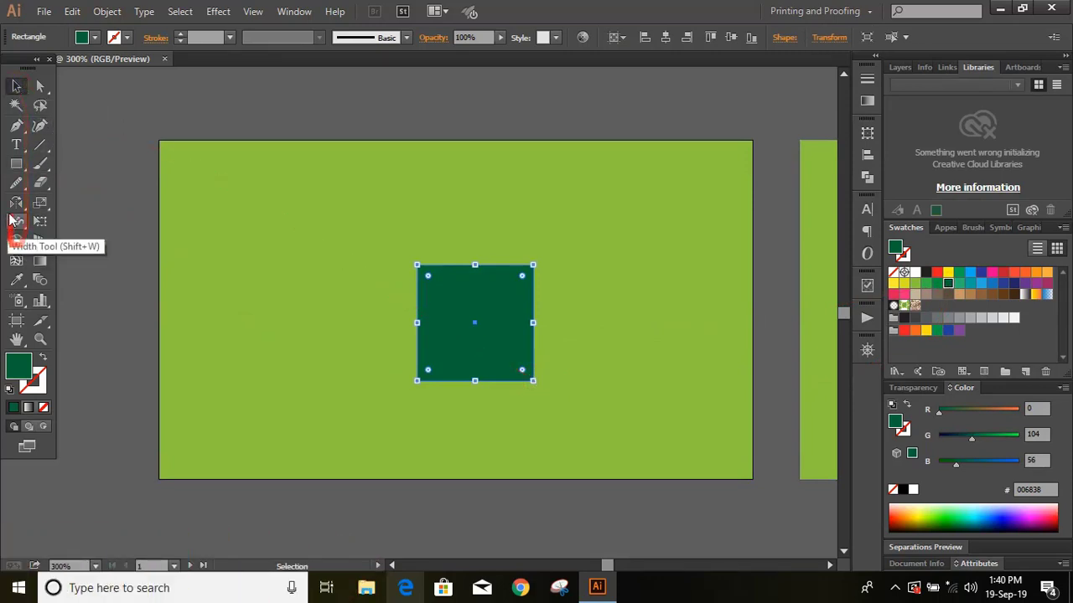
pyautogui.moveTo(16, 202); pyautogui.dragTo(58, 205)
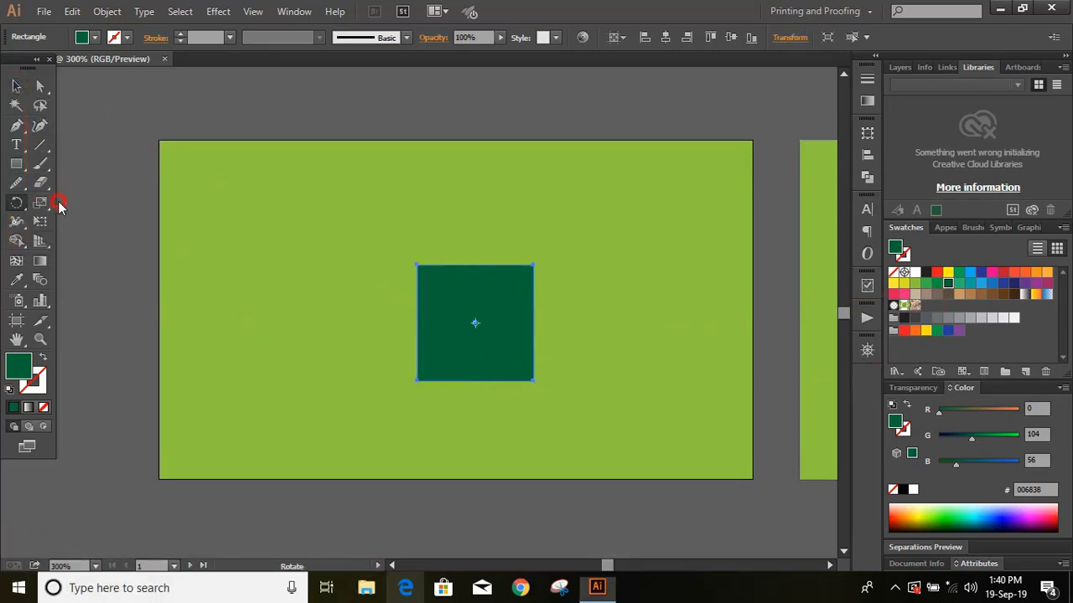
pyautogui.doubleClick(18, 204)
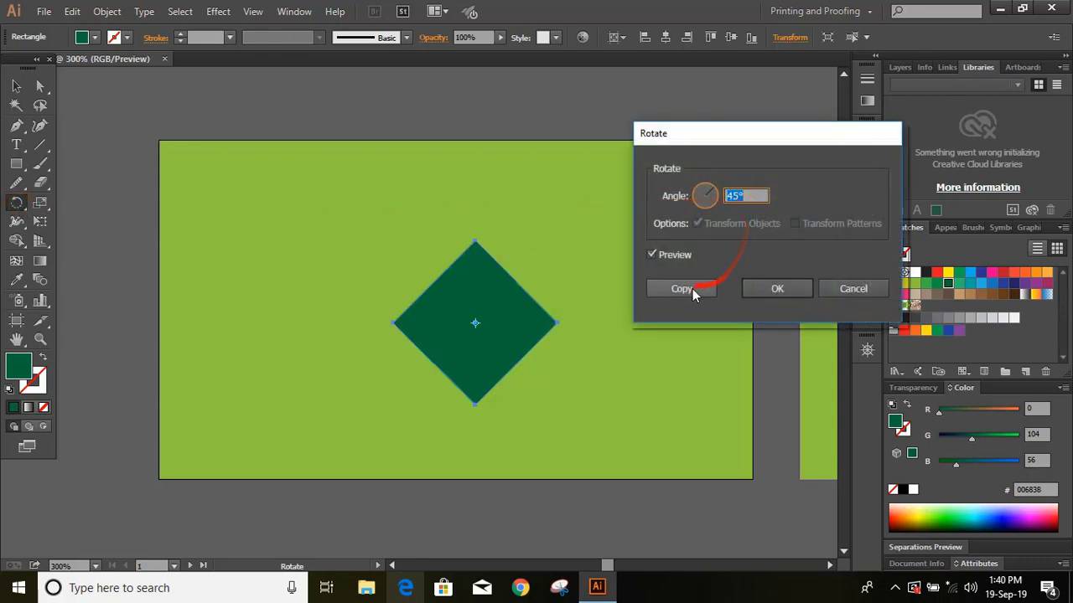
pyautogui.click(775, 288)
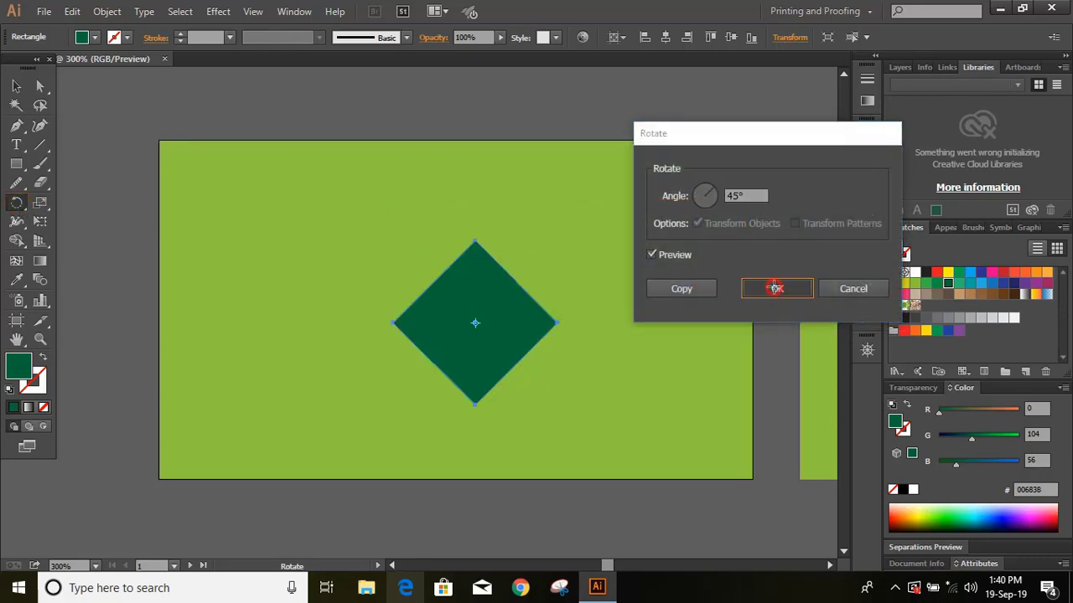
pyautogui.click(13, 84)
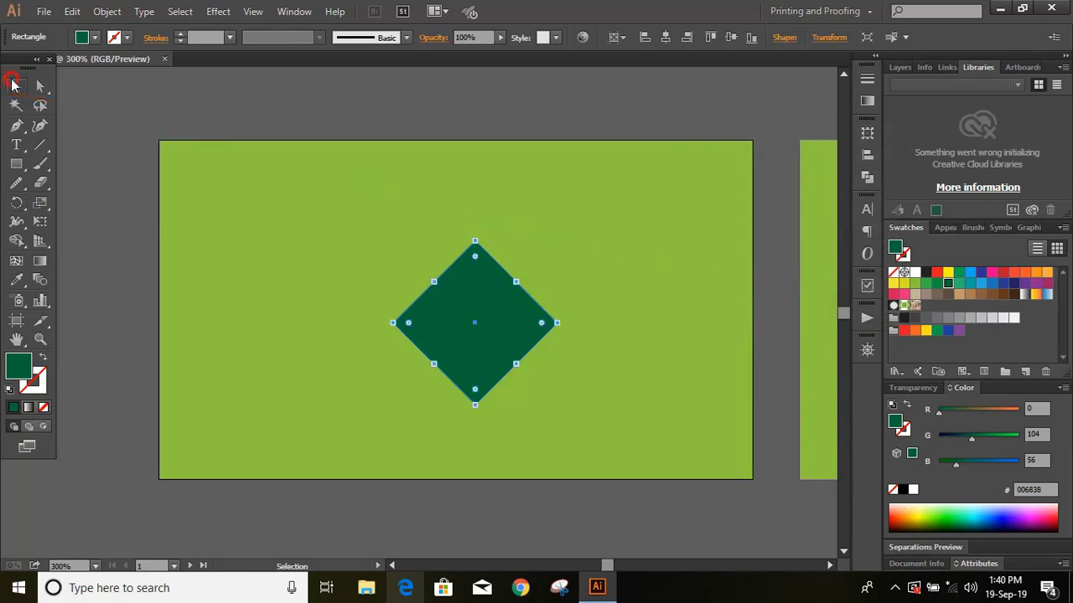
pyautogui.click(184, 112)
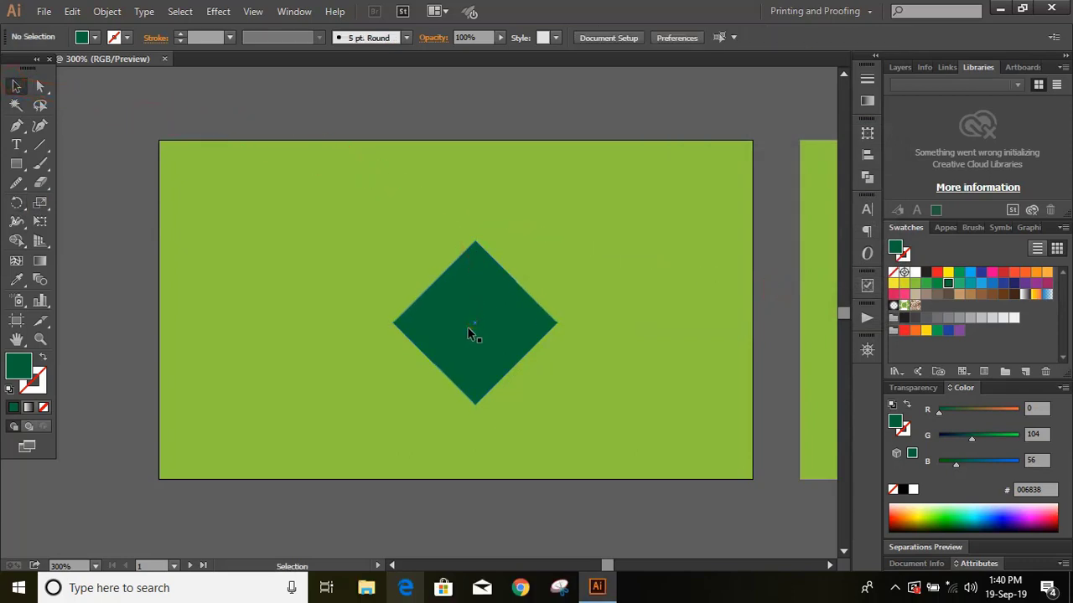
# - Move the diamond to the first artboard's lower-right corner and enlarge it proportionally to about one and a half times its size
pyautogui.moveTo(474, 326); pyautogui.dragTo(702, 413)
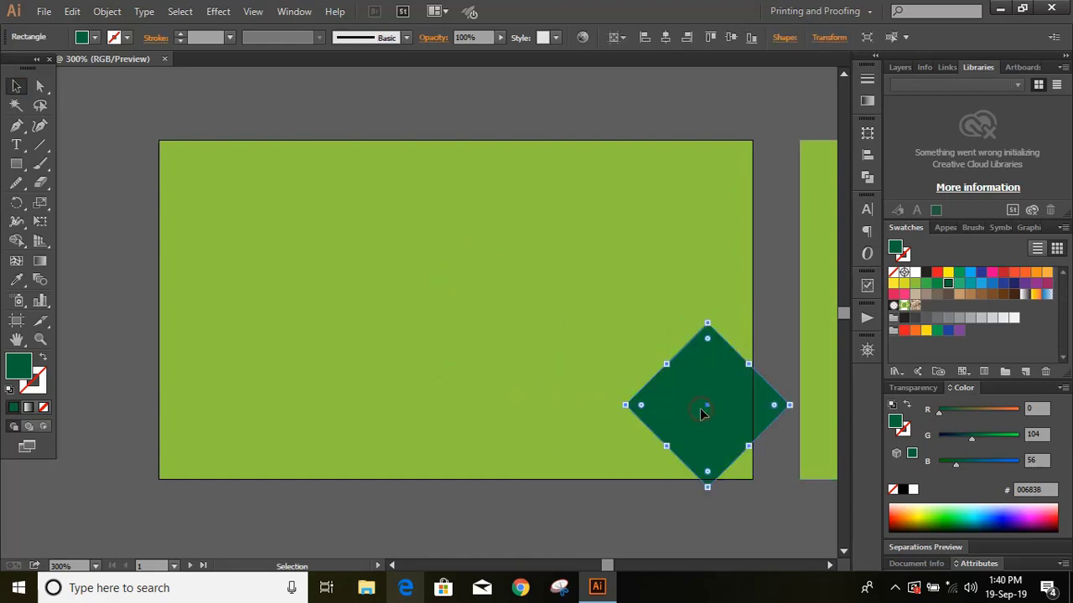
pyautogui.click(831, 569)
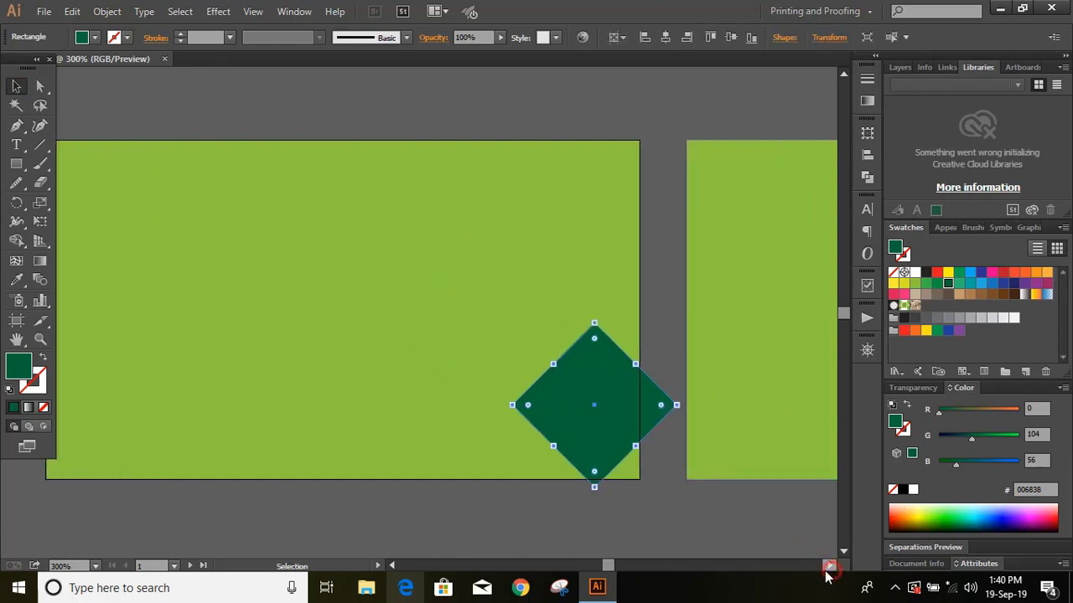
pyautogui.click(656, 308)
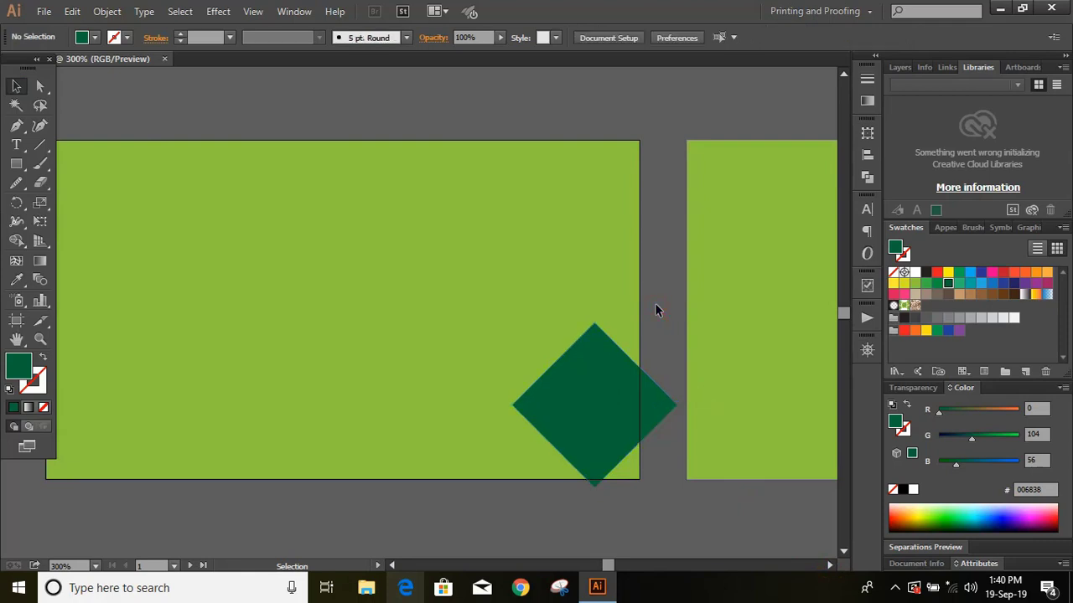
pyautogui.scroll(-1, 654, 306)
pyautogui.click(652, 362)
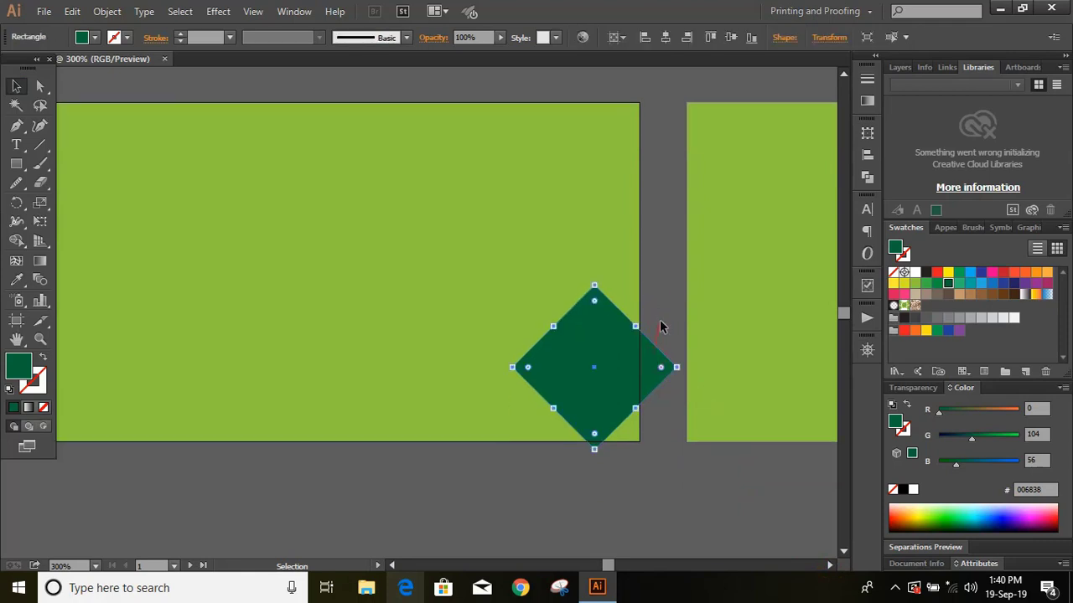
pyautogui.moveTo(678, 368); pyautogui.dragTo(759, 411)
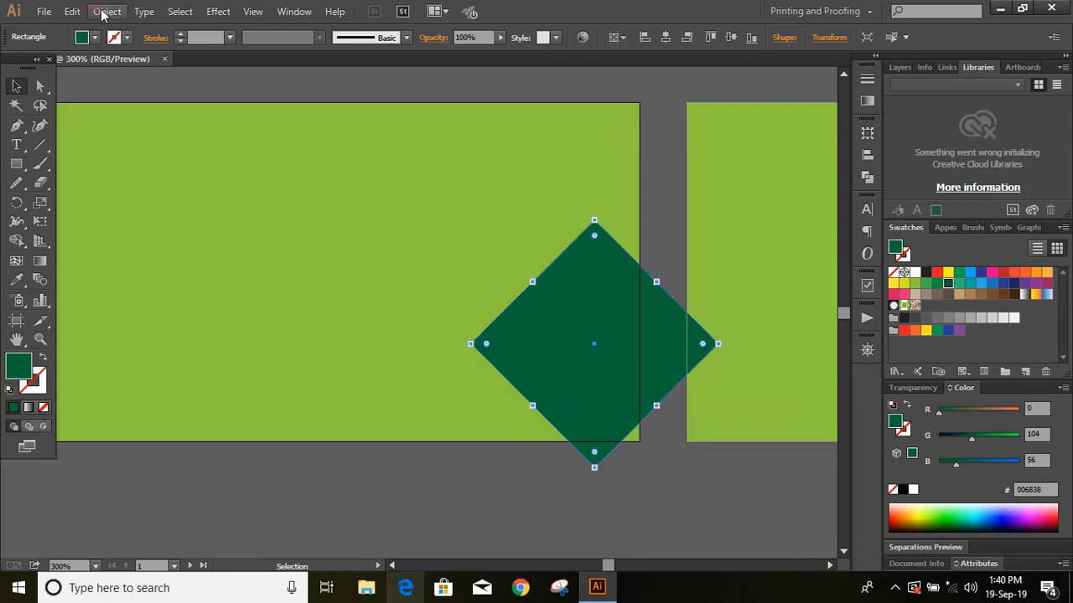
# - Copy the dark green diamond in place, shrink the copy about its centre to roughly 70% and fill it with green 39b54a
pyautogui.click(72, 11)
pyautogui.click(103, 88)
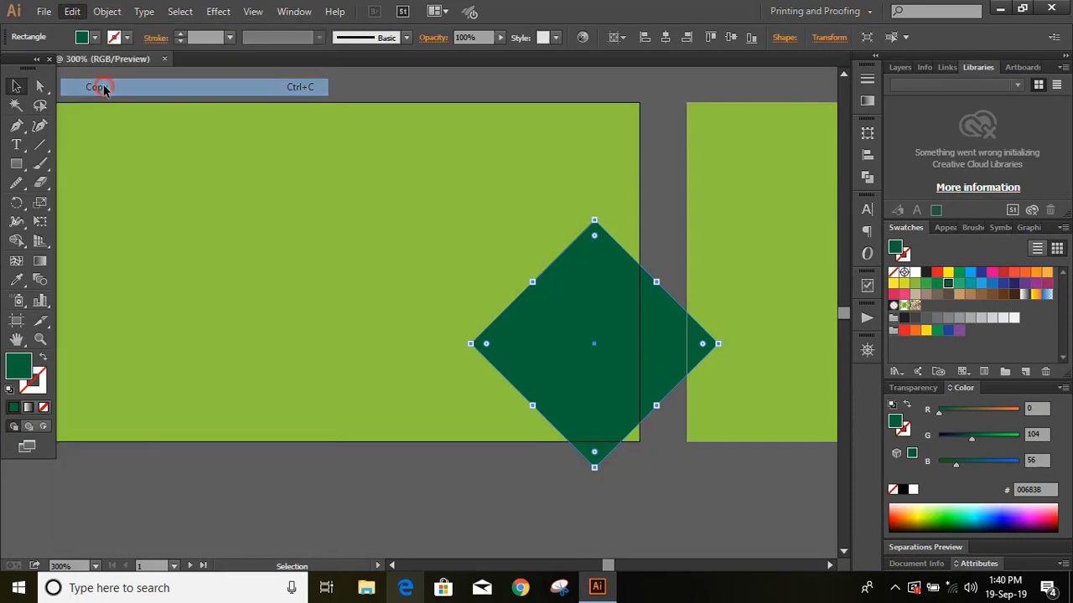
pyautogui.click(73, 12)
pyautogui.click(125, 157)
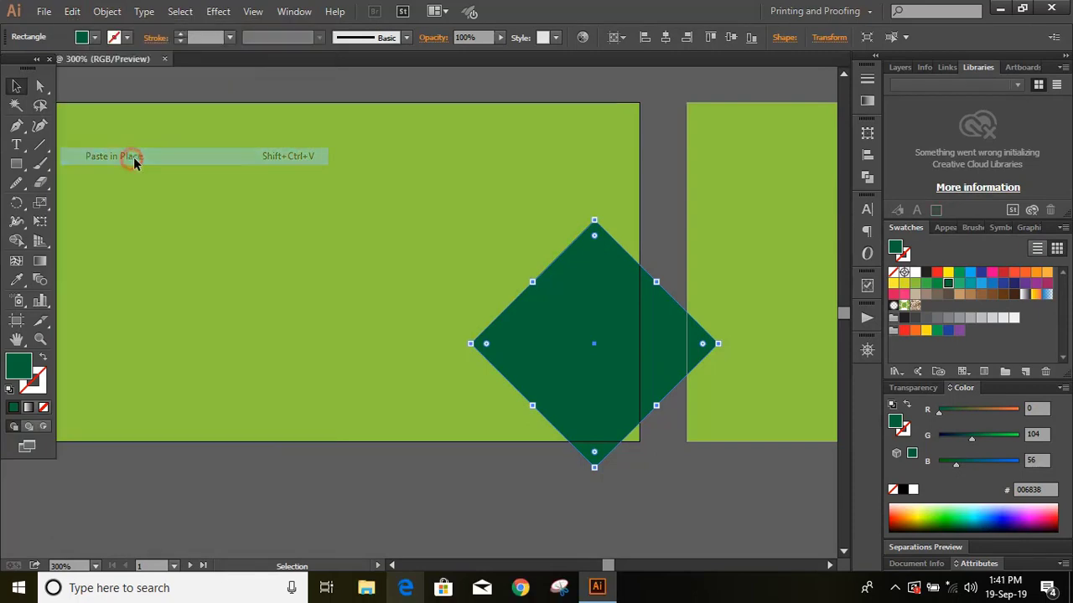
pyautogui.moveTo(719, 343); pyautogui.dragTo(688, 346)
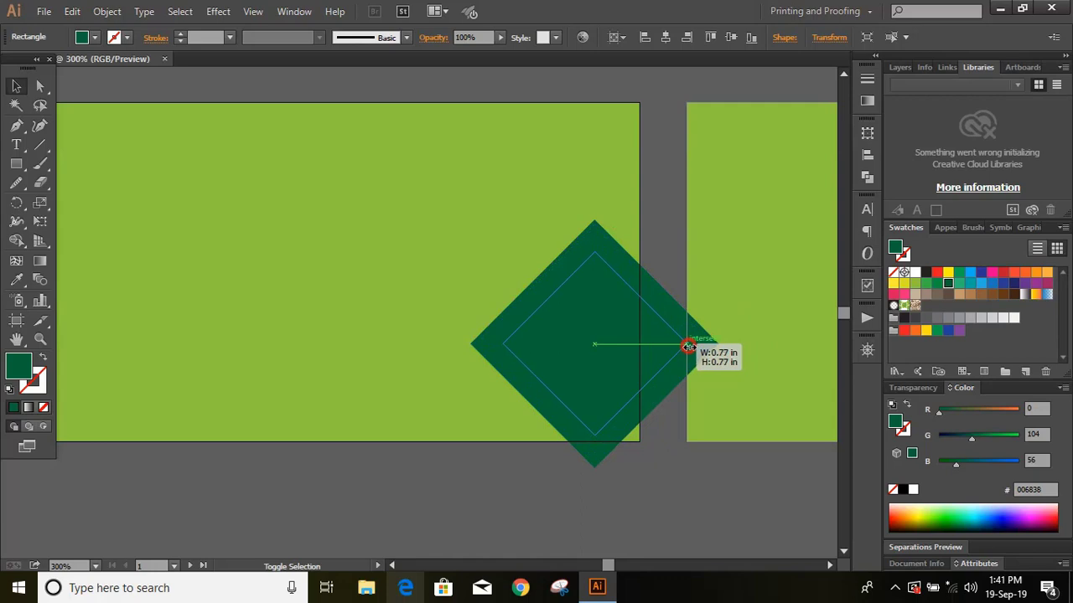
pyautogui.moveTo(685, 346); pyautogui.dragTo(683, 346)
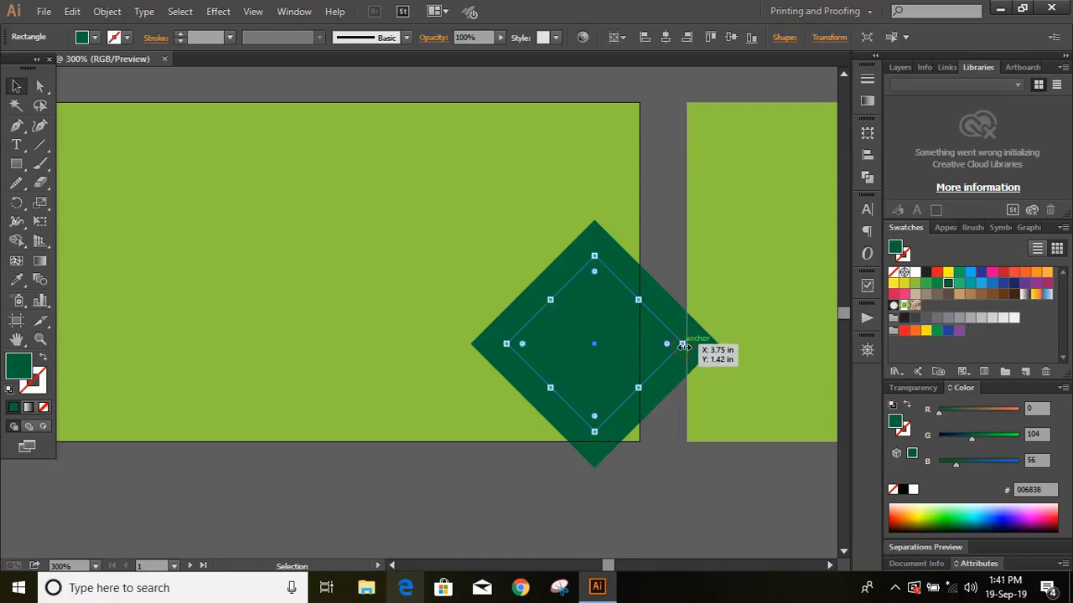
pyautogui.click(926, 284)
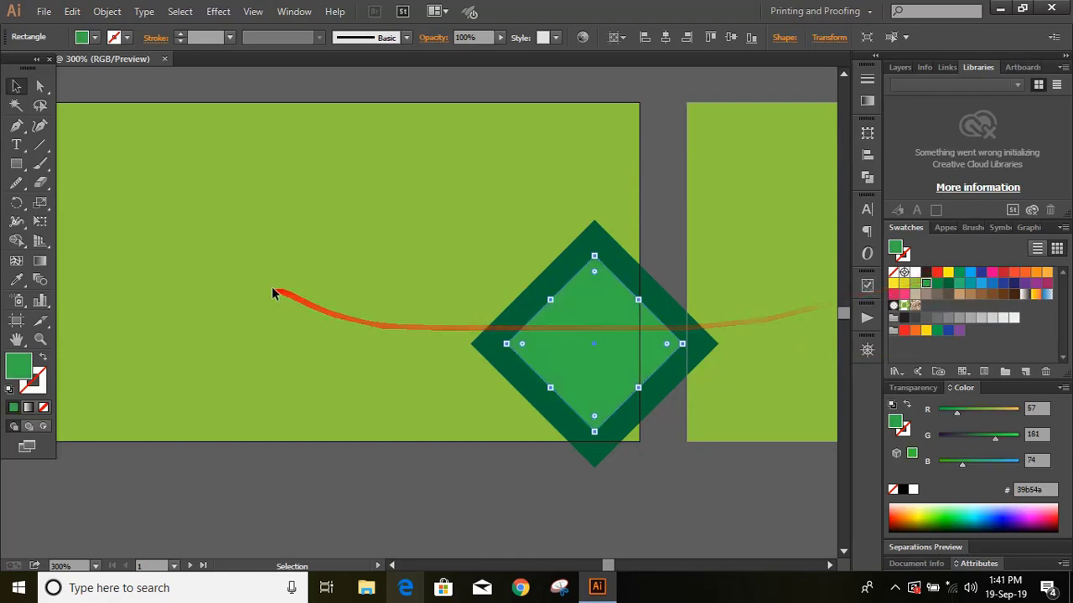
# - Copy the 39b54a green diamond in place, shrink the copy concentrically to roughly 70% and fill it with teal 00a79d
pyautogui.click(73, 12)
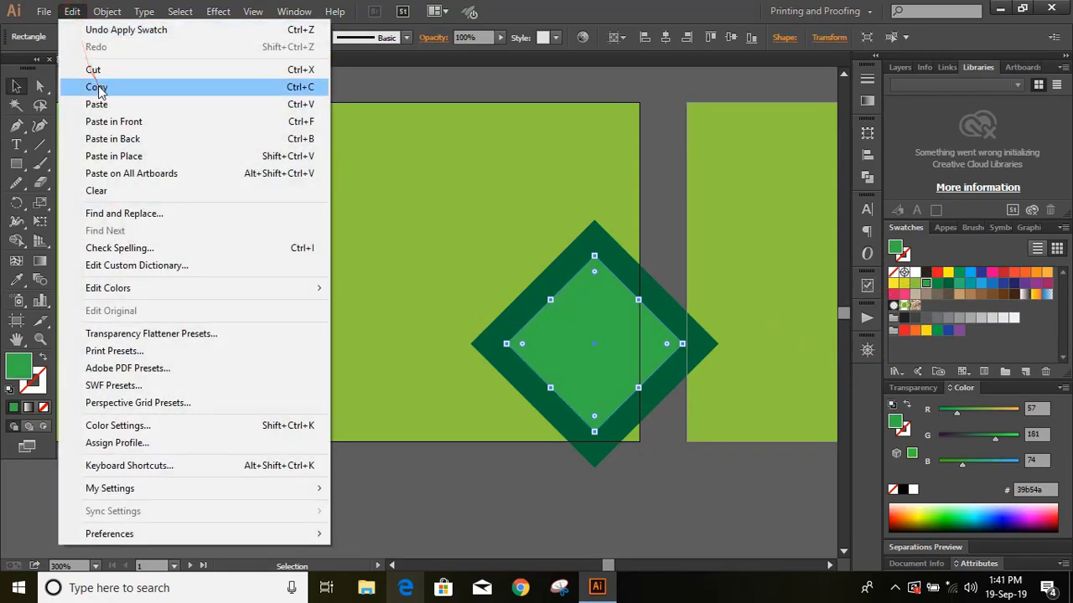
pyautogui.click(67, 89)
pyautogui.click(74, 12)
pyautogui.click(117, 157)
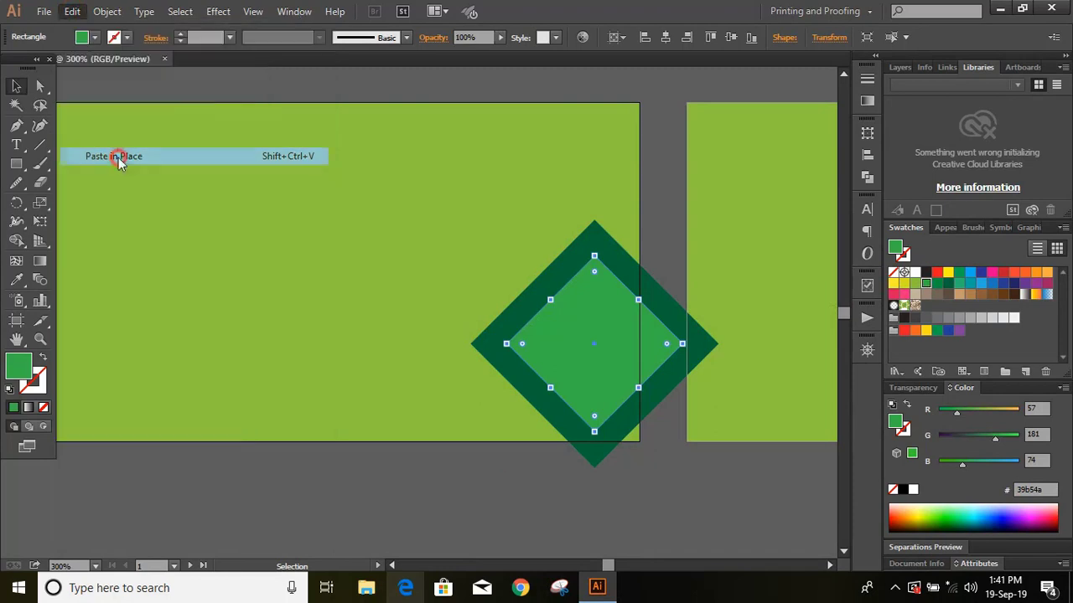
pyautogui.moveTo(684, 345); pyautogui.dragTo(665, 346)
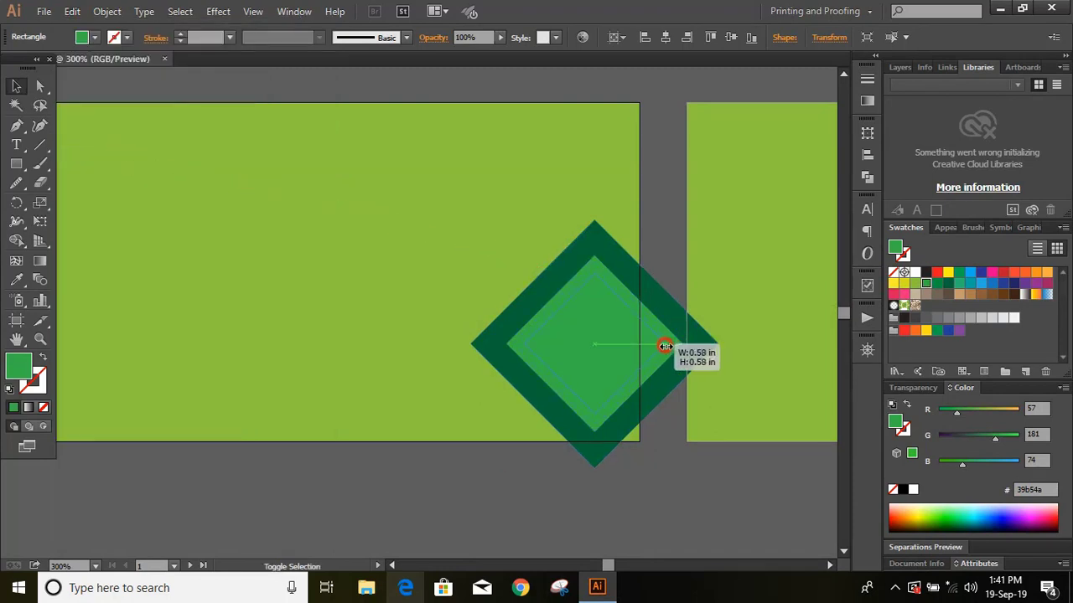
pyautogui.moveTo(663, 346); pyautogui.dragTo(657, 343)
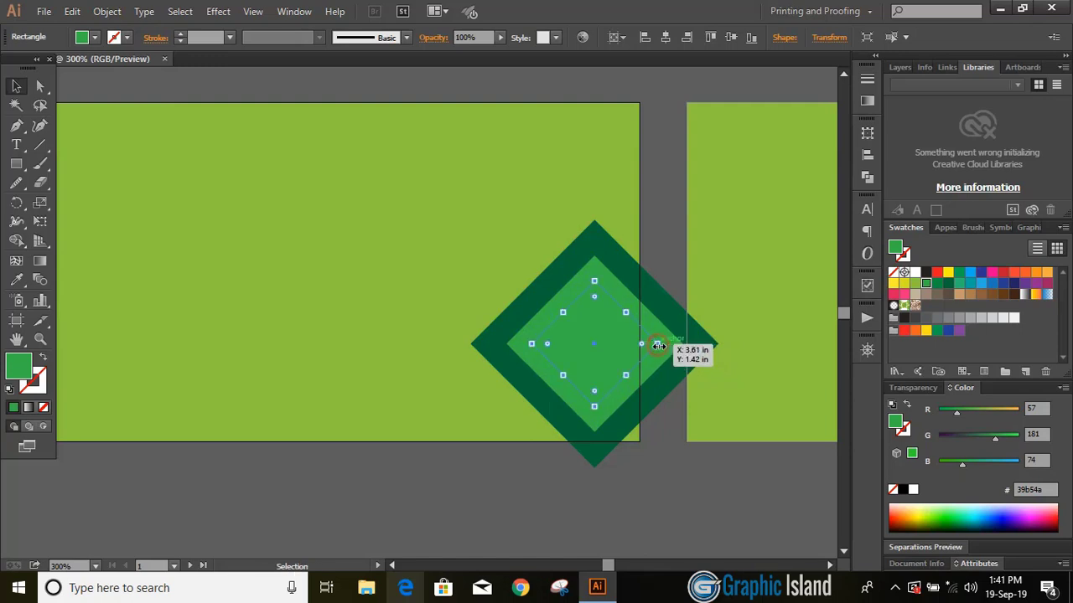
pyautogui.click(967, 285)
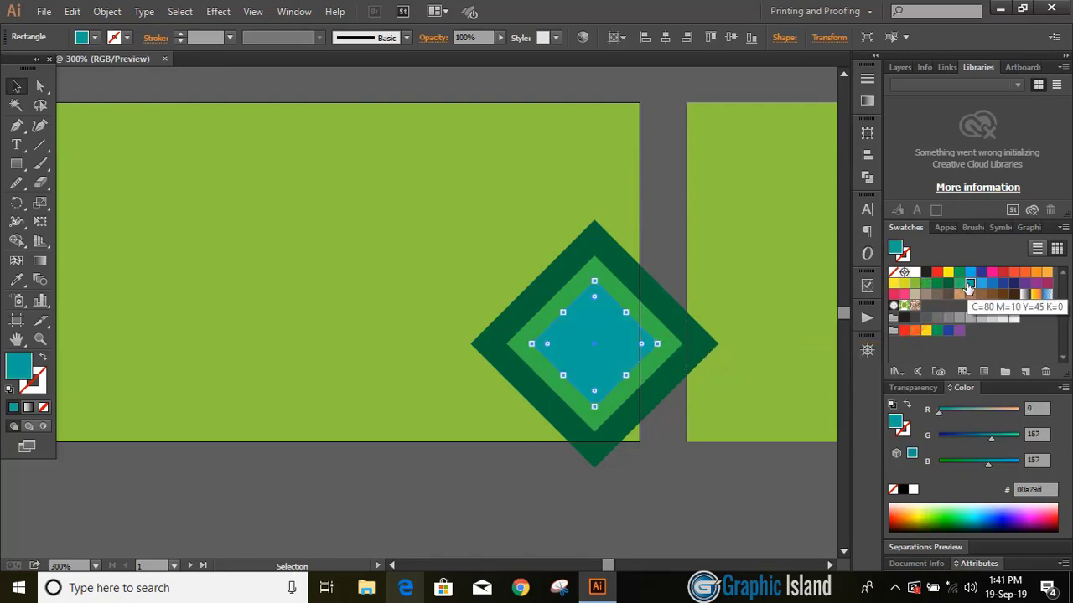
# - Copy the teal diamond in place, shrink the copy about its centre to roughly 40% and fill it with yellow d7df23
pyautogui.click(72, 12)
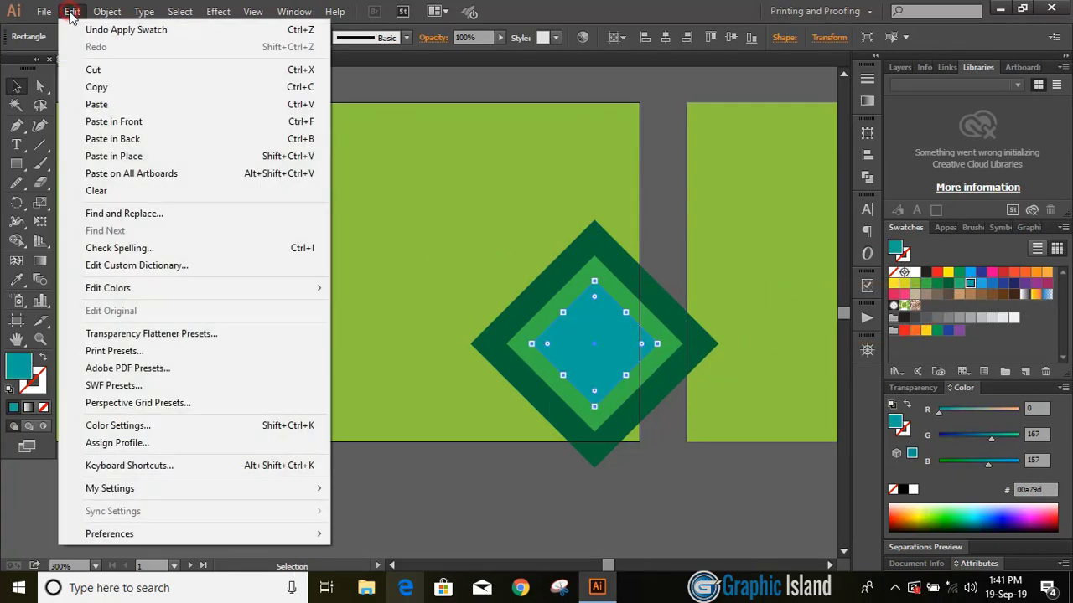
pyautogui.click(92, 86)
pyautogui.click(72, 12)
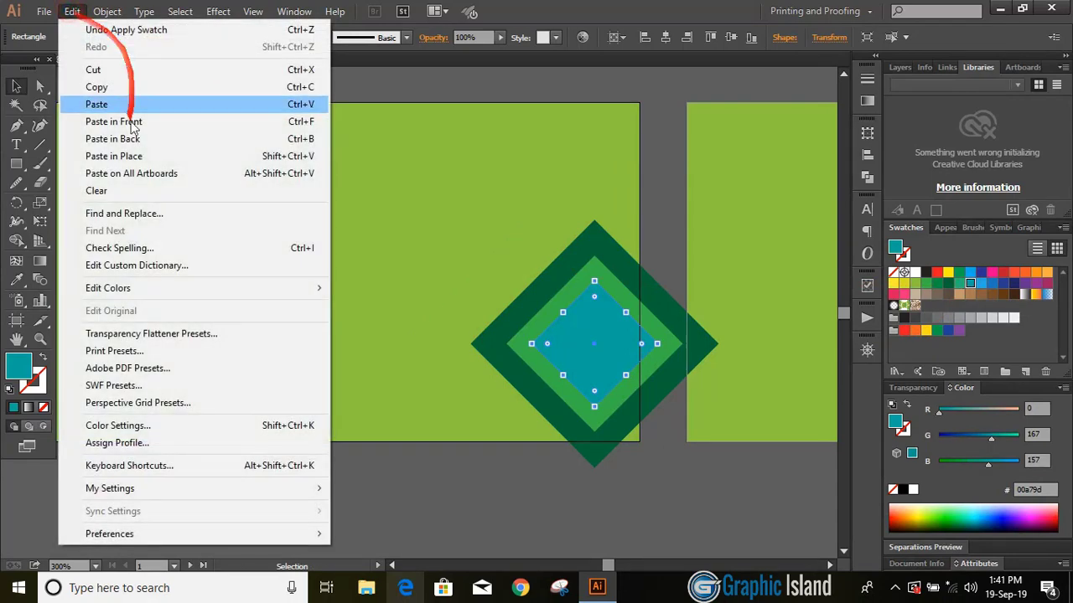
pyautogui.click(91, 154)
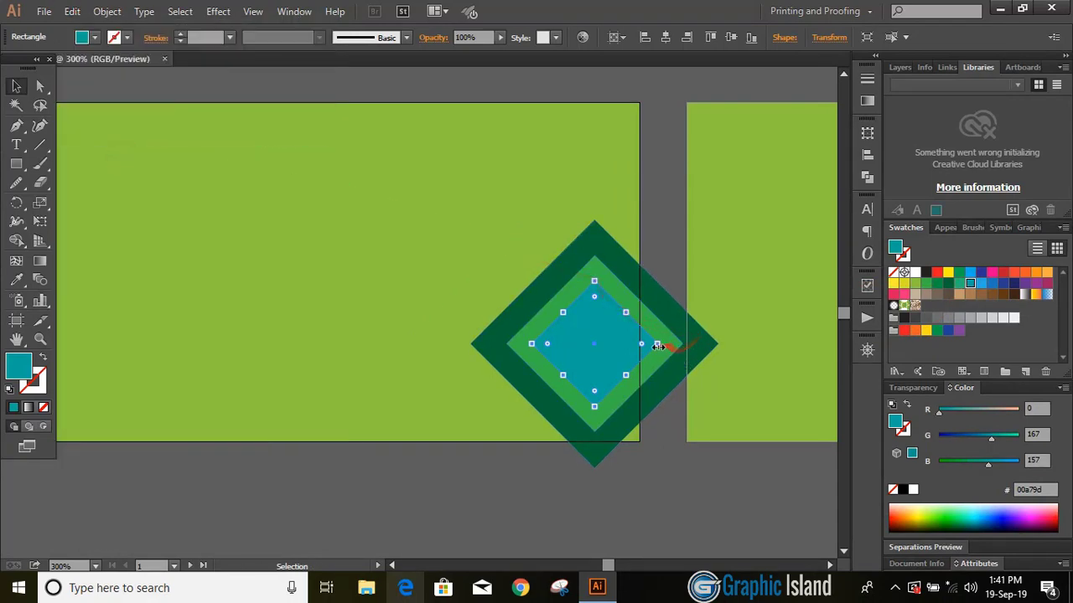
pyautogui.moveTo(657, 344); pyautogui.dragTo(626, 347)
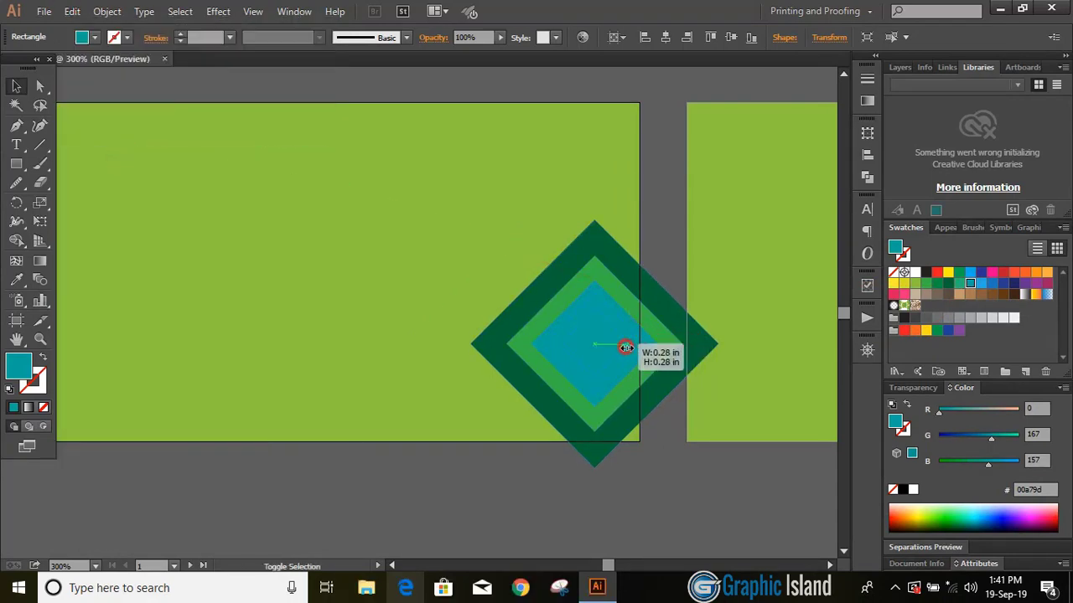
pyautogui.click(904, 282)
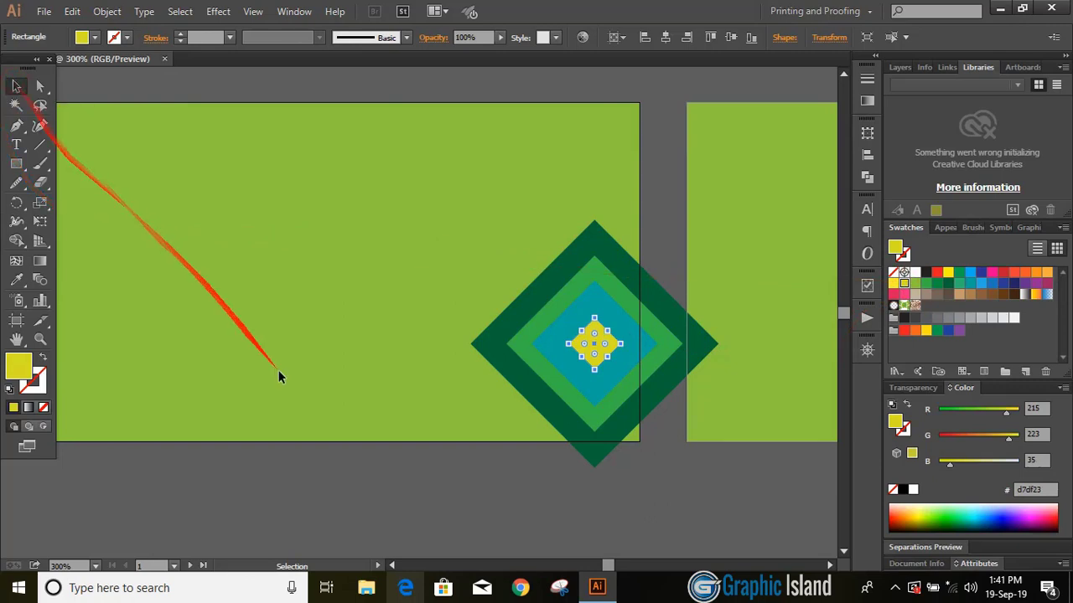
pyautogui.click(424, 511)
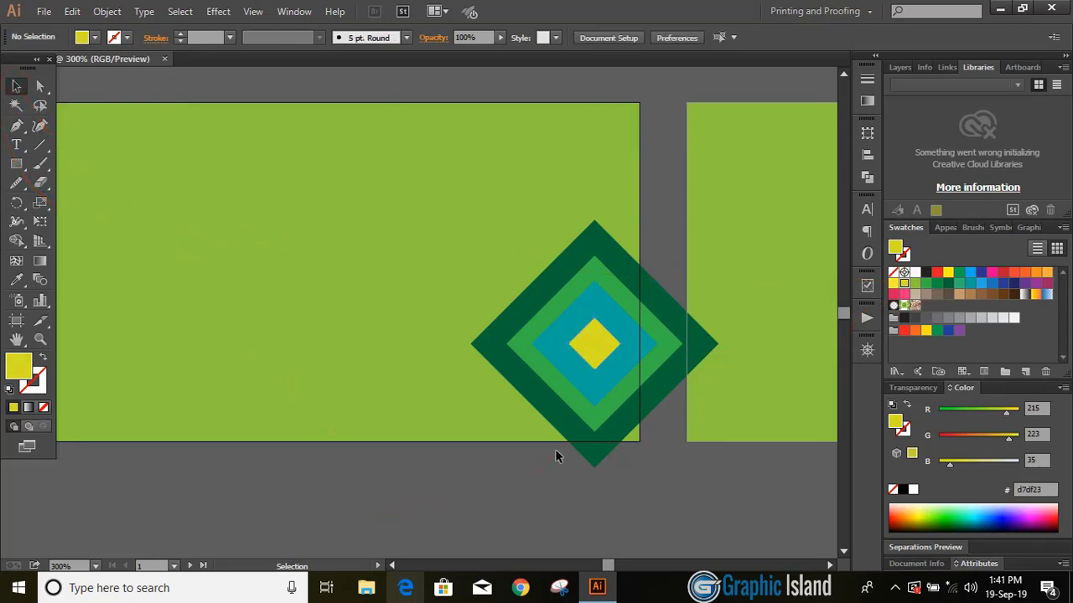
# - Turn the teal diamond into an outline with no fill and a 4 pt stroke in teal 00a79d
pyautogui.click(582, 377)
pyautogui.click(44, 407)
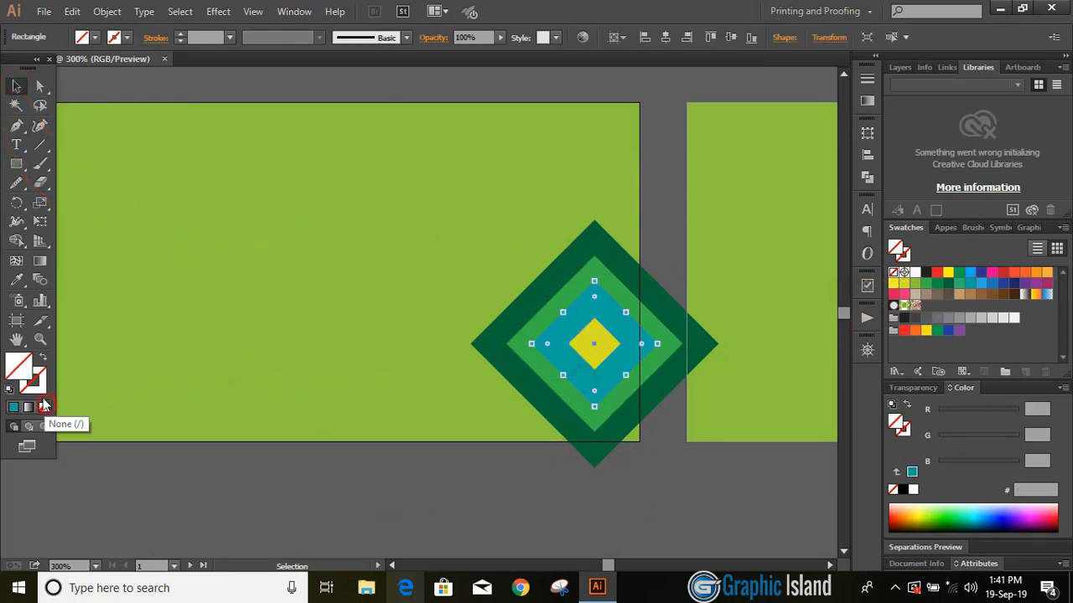
pyautogui.press('x')
pyautogui.click(15, 409)
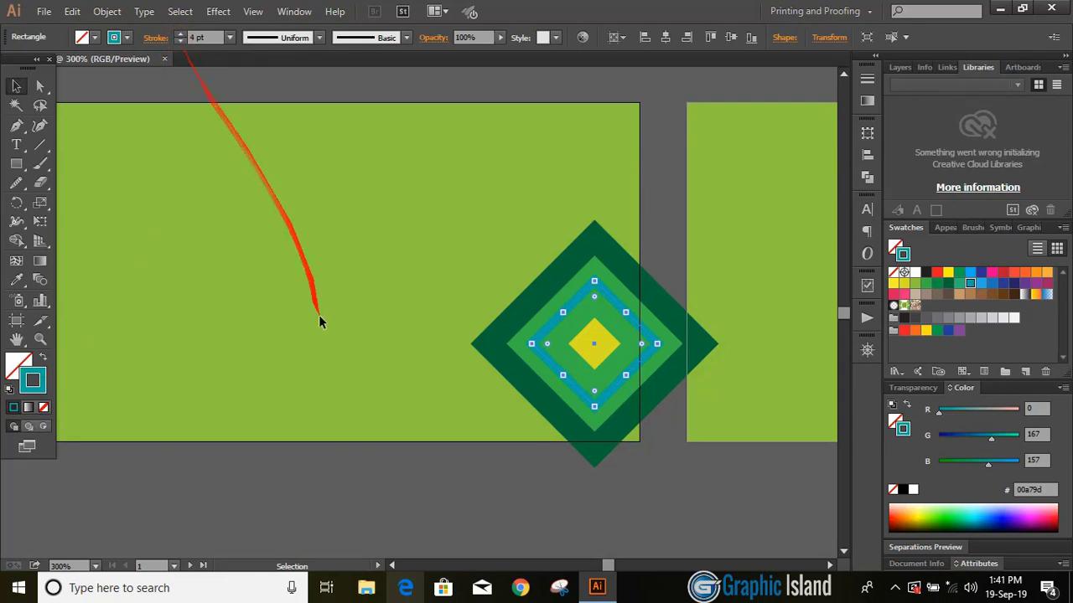
pyautogui.click(347, 459)
# - Copy the outermost dark green diamond in place and enlarge the copy proportionally about its centre to roughly 1.2 times its size
pyautogui.scroll(1, 347, 457)
pyautogui.click(702, 374)
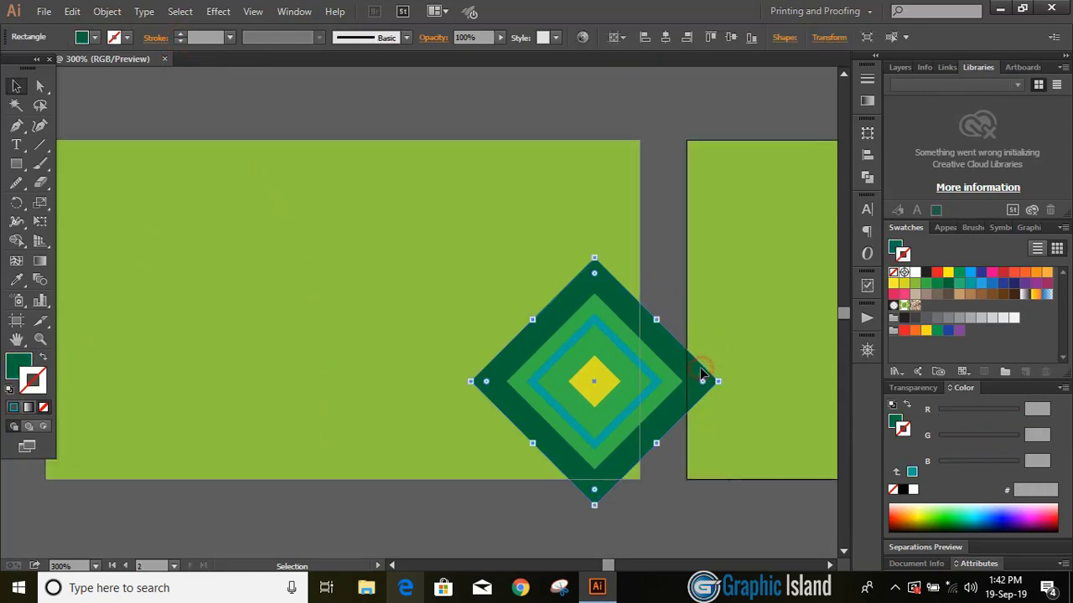
pyautogui.click(105, 11)
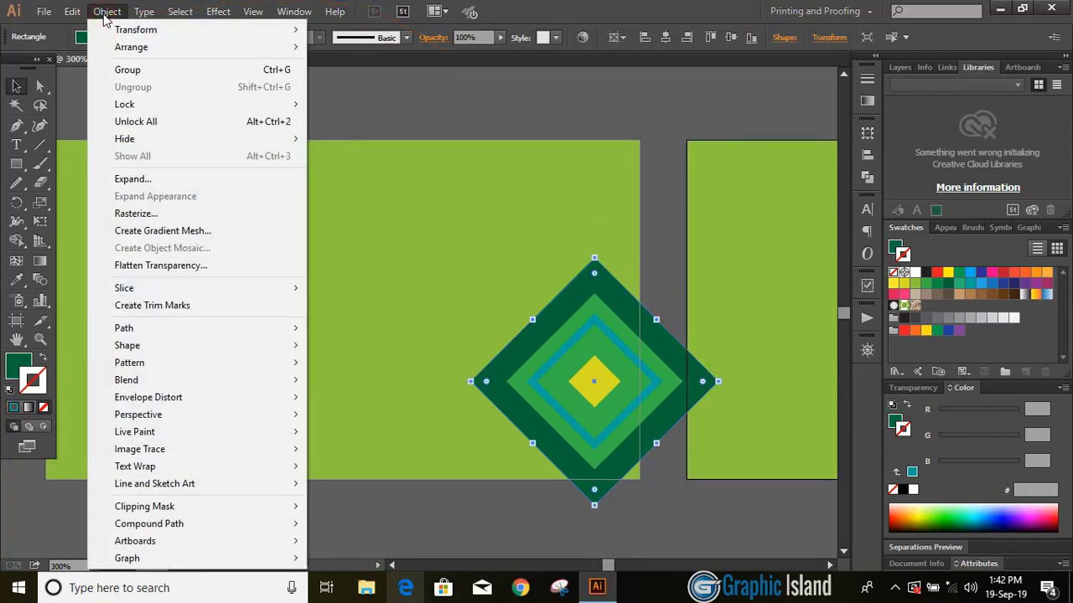
pyautogui.click(88, 87)
pyautogui.click(72, 11)
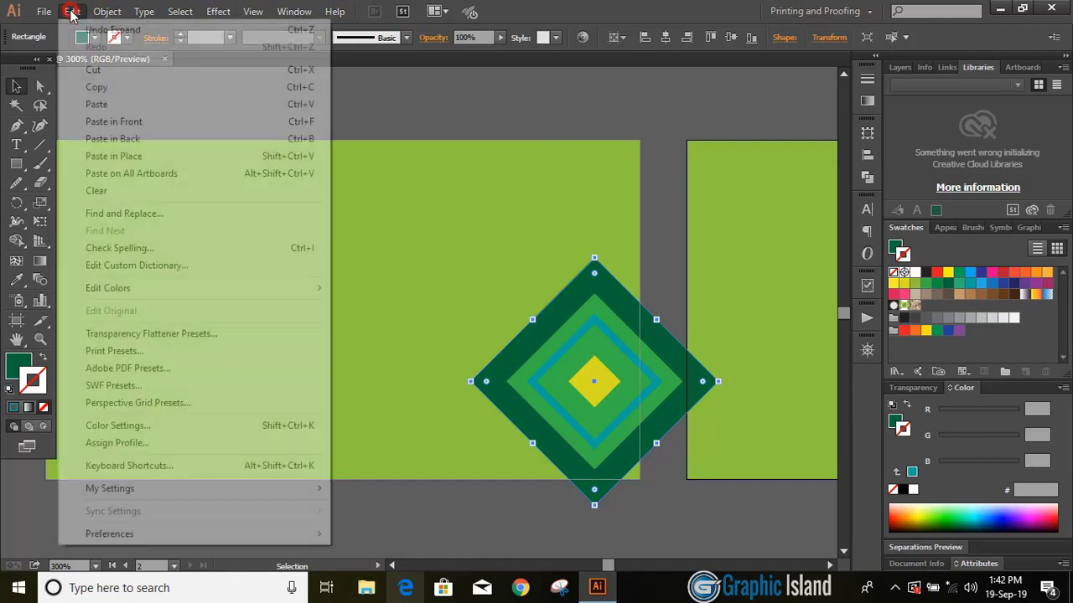
pyautogui.click(123, 161)
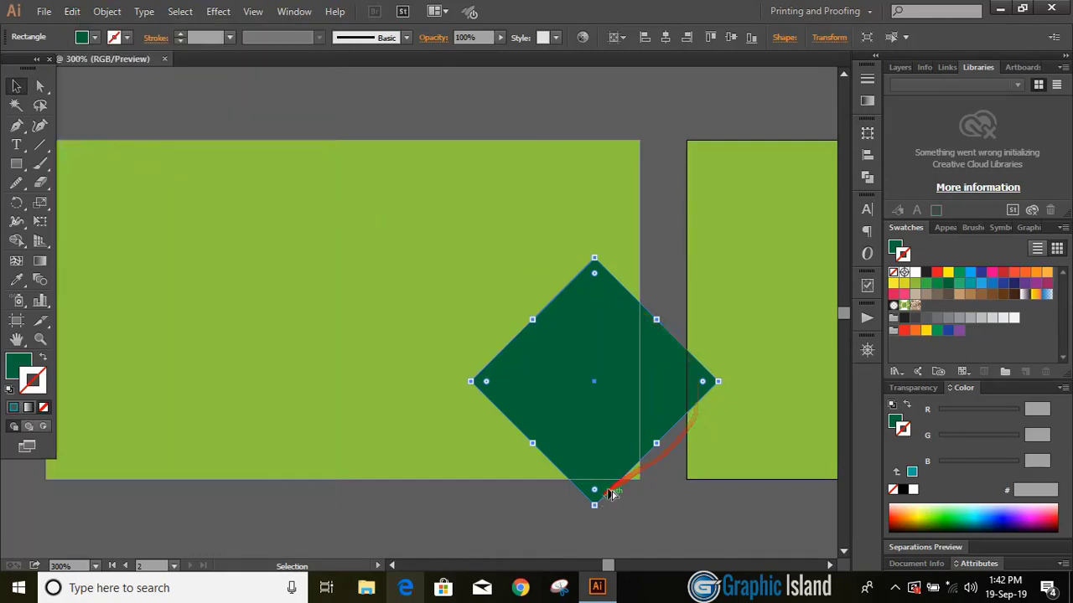
pyautogui.moveTo(717, 382); pyautogui.dragTo(752, 388)
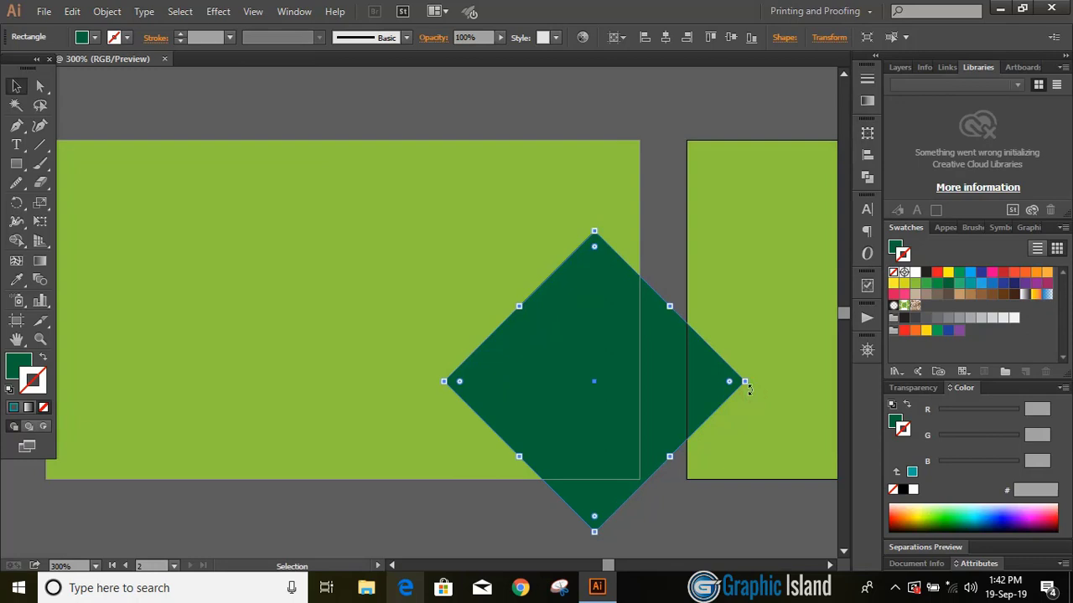
# - Send the enlarged dark green diamond to the back of the stacking order and deselect it
pyautogui.rightClick(575, 394)
pyautogui.moveTo(683, 364)
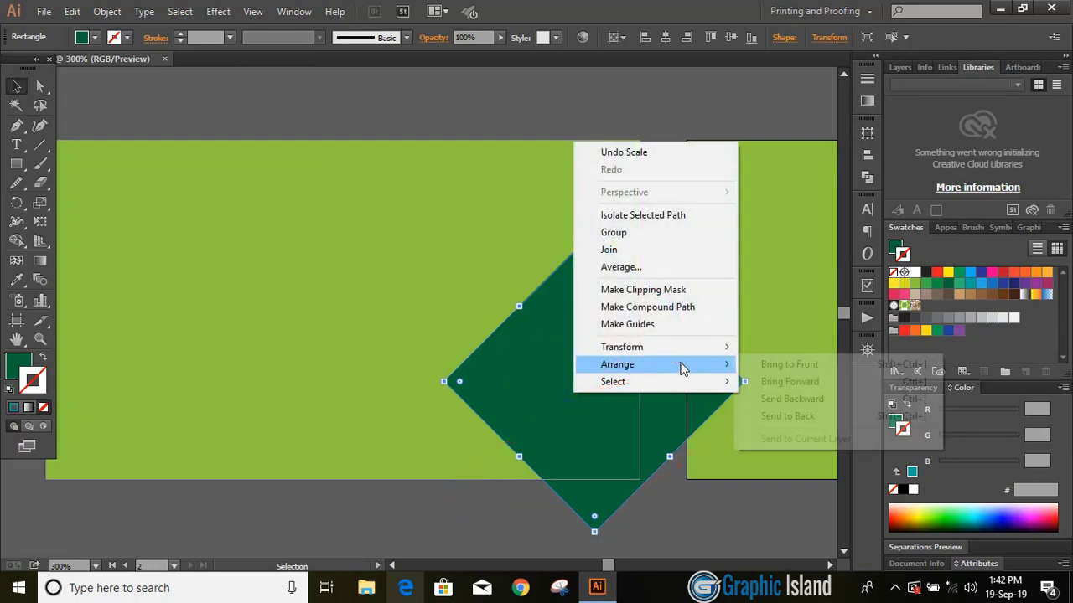
pyautogui.click(800, 417)
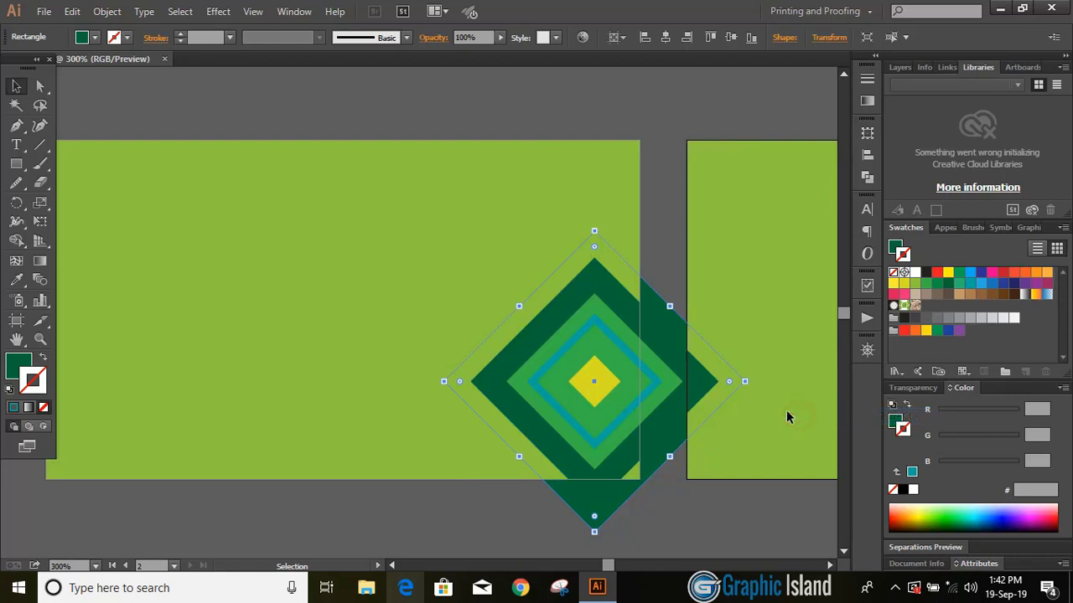
pyautogui.click(667, 210)
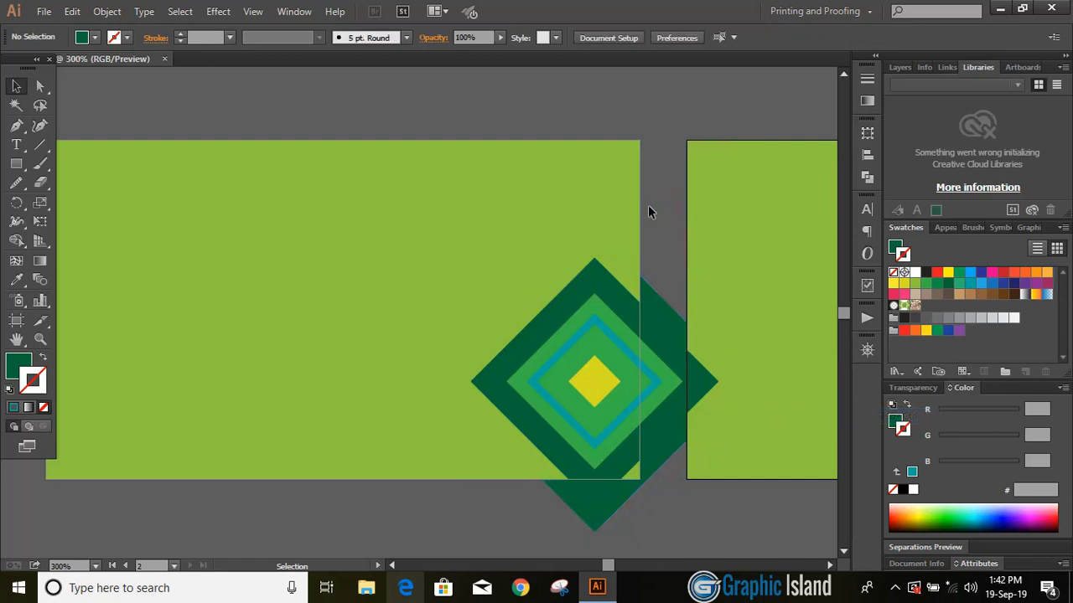
# - Unlock all objects and send the first artboard's green background rectangle to the back
pyautogui.click(107, 11)
pyautogui.click(171, 122)
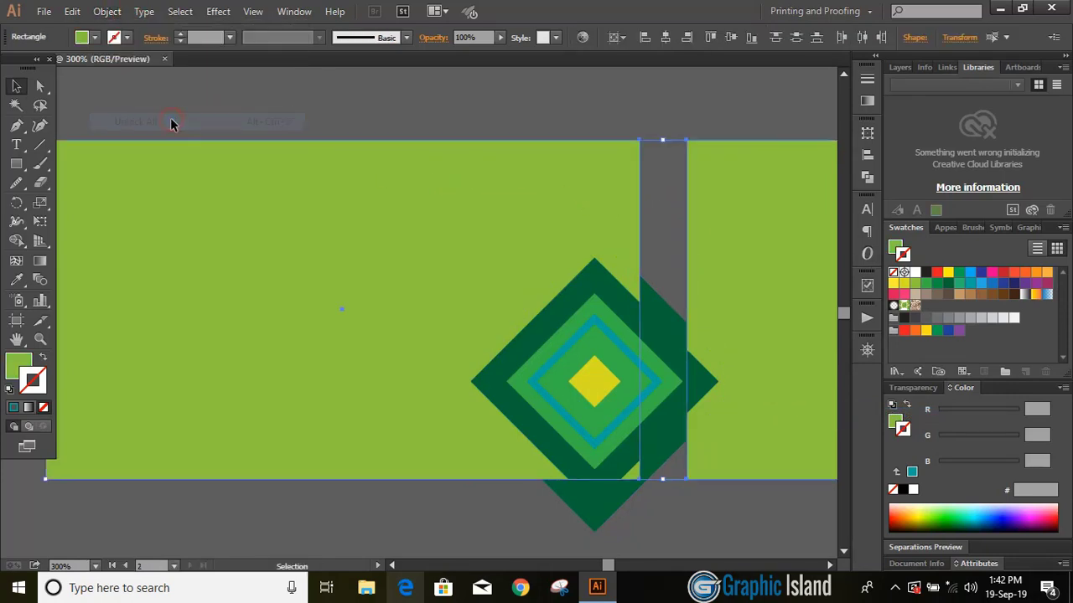
pyautogui.click(380, 98)
pyautogui.click(383, 197)
pyautogui.rightClick(382, 199)
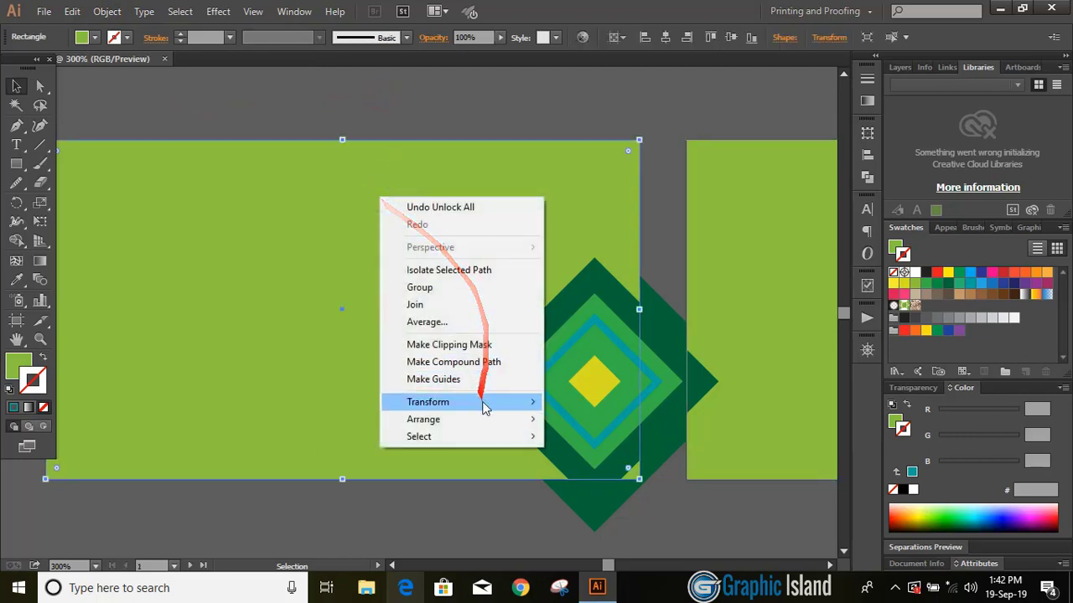
pyautogui.moveTo(495, 419)
pyautogui.click(573, 470)
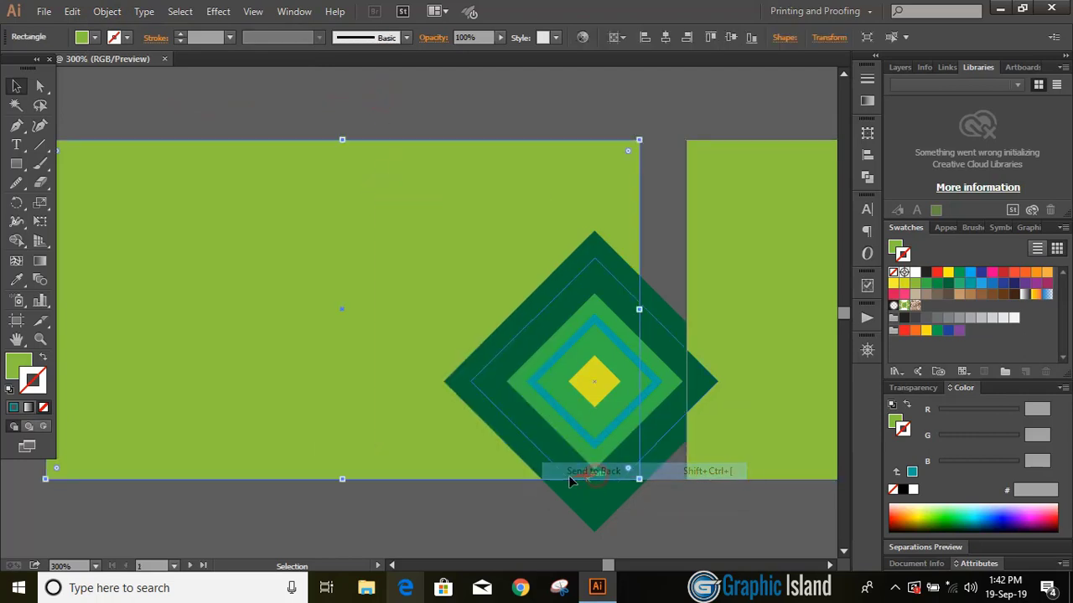
pyautogui.click(450, 520)
# - Fill the largest diamond with grey 939598, leaving it without a stroke
pyautogui.click(591, 521)
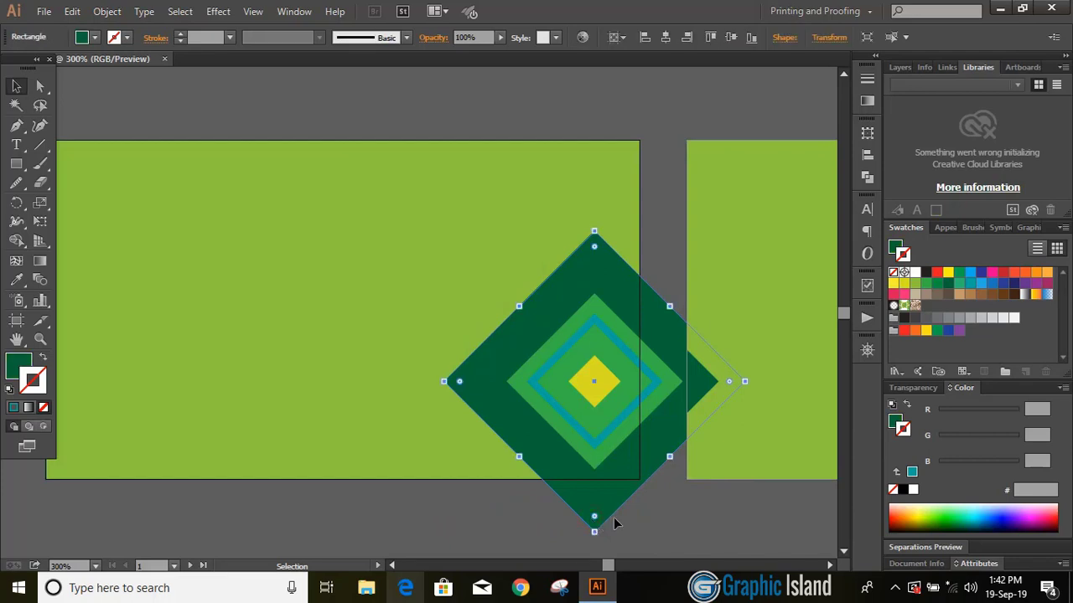
pyautogui.click(970, 318)
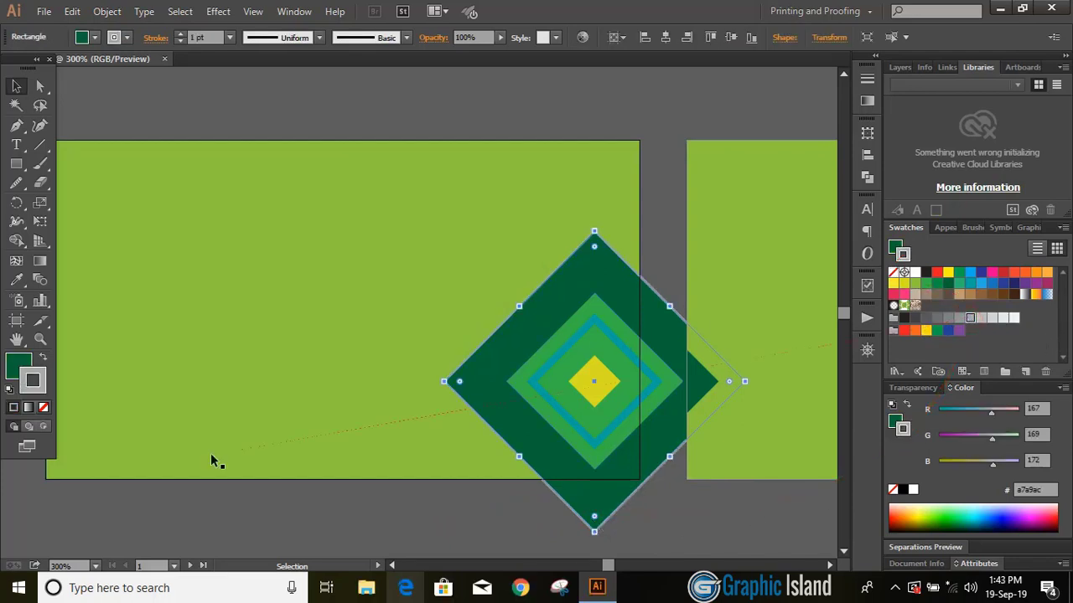
pyautogui.click(44, 407)
pyautogui.click(19, 368)
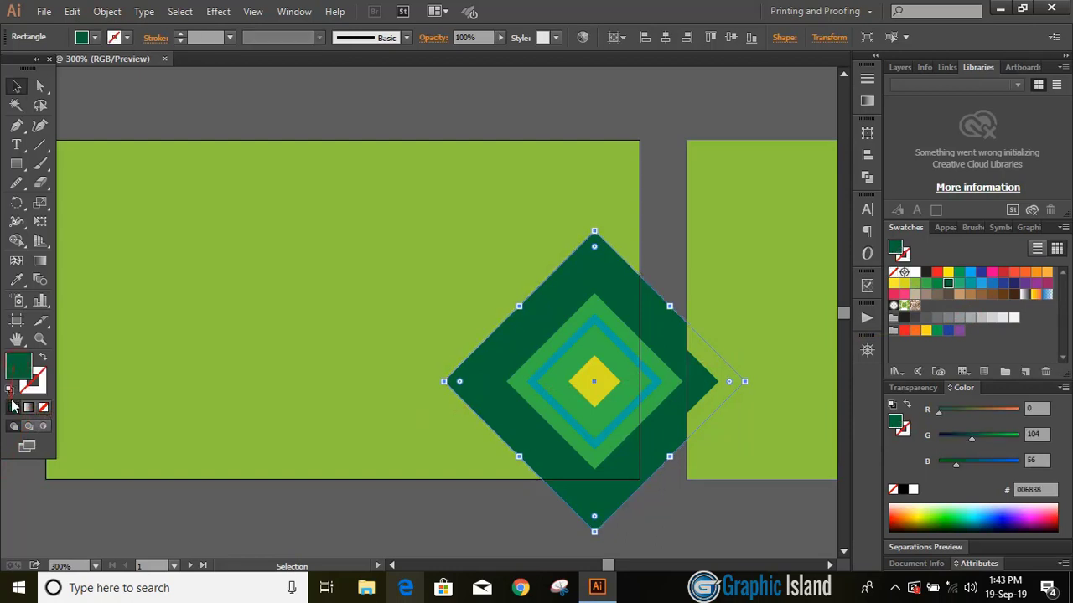
pyautogui.click(961, 319)
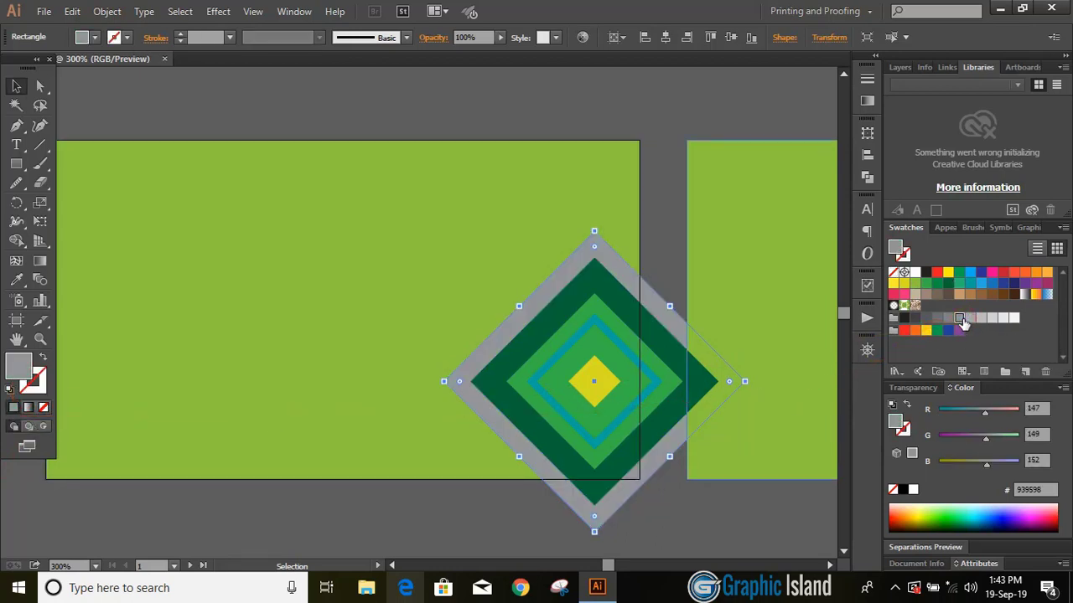
pyautogui.click(642, 521)
# - Lock the first artboard's green background rectangle
pyautogui.scroll(1, 586, 453)
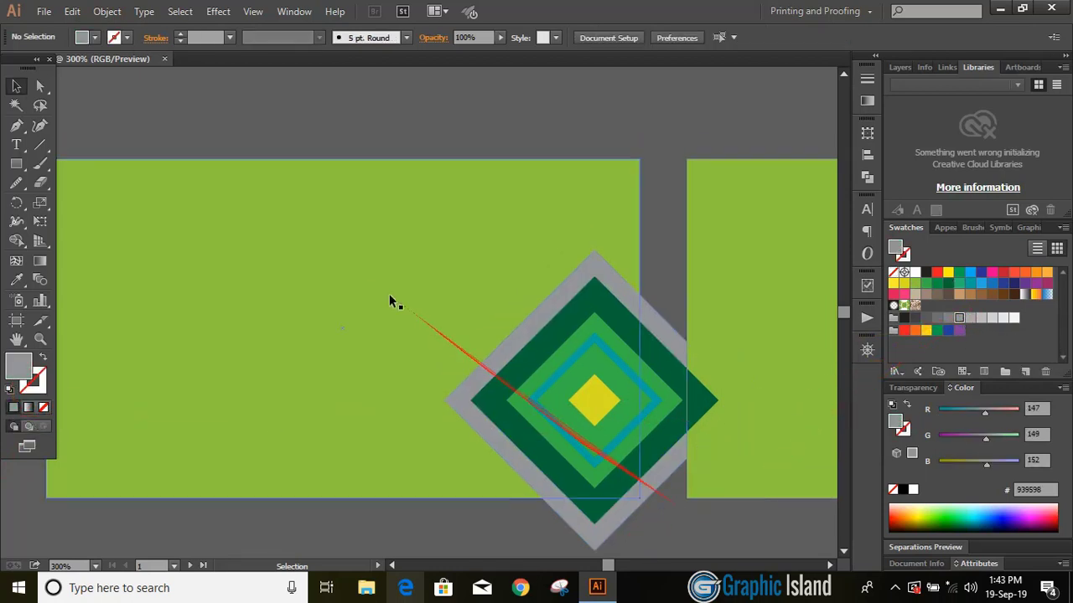
pyautogui.click(108, 11)
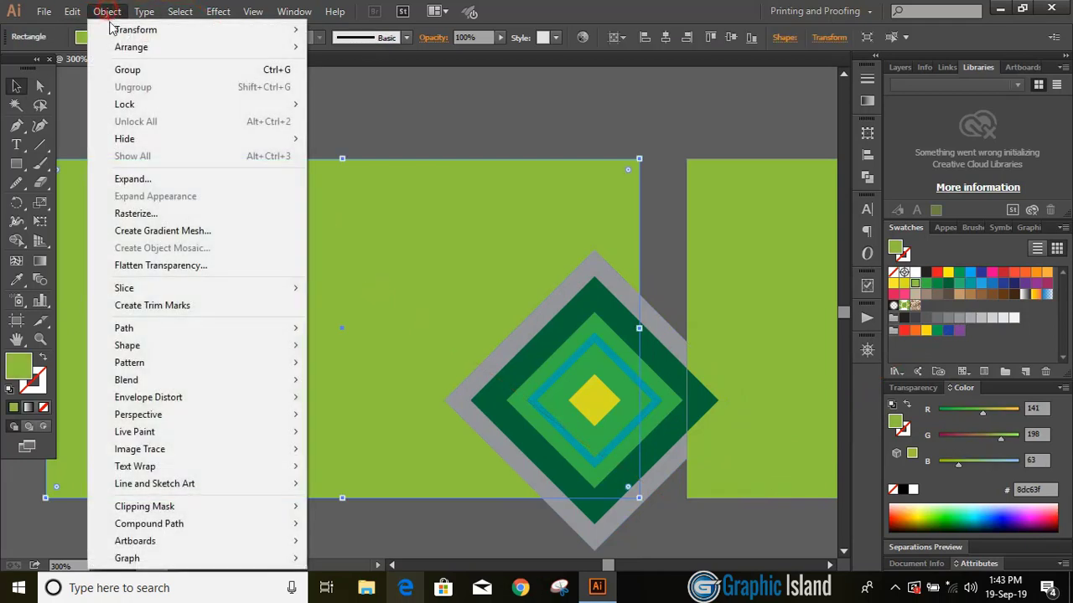
pyautogui.moveTo(288, 104)
pyautogui.click(335, 104)
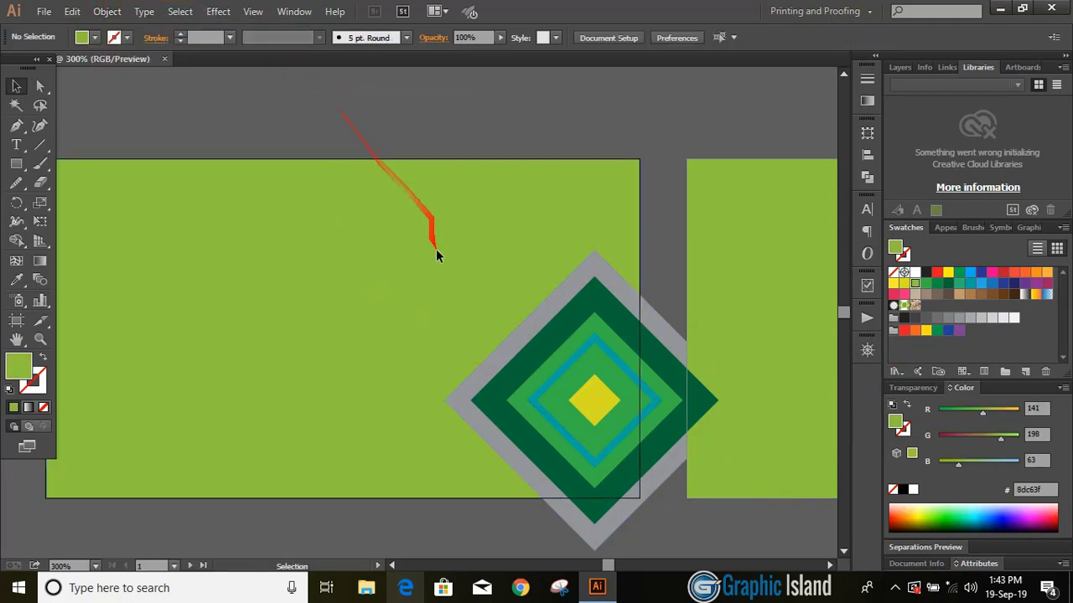
# - Duplicate the complete diamond motif above and slightly right of the original, overlapping it, and group the copy
pyautogui.moveTo(457, 277); pyautogui.dragTo(659, 509)
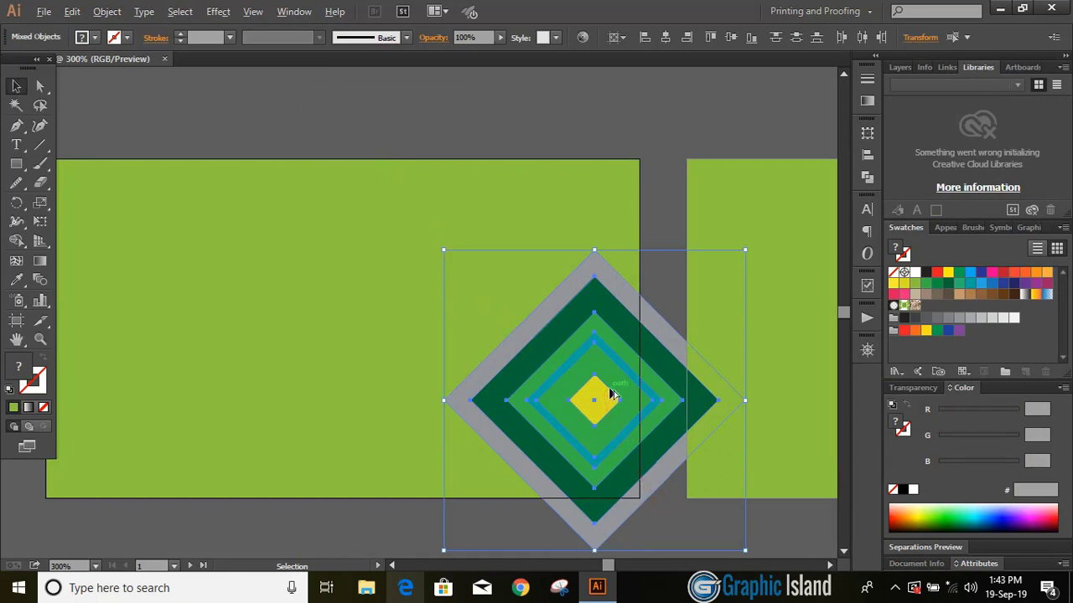
pyautogui.moveTo(611, 394); pyautogui.dragTo(636, 266)
pyautogui.click(107, 11)
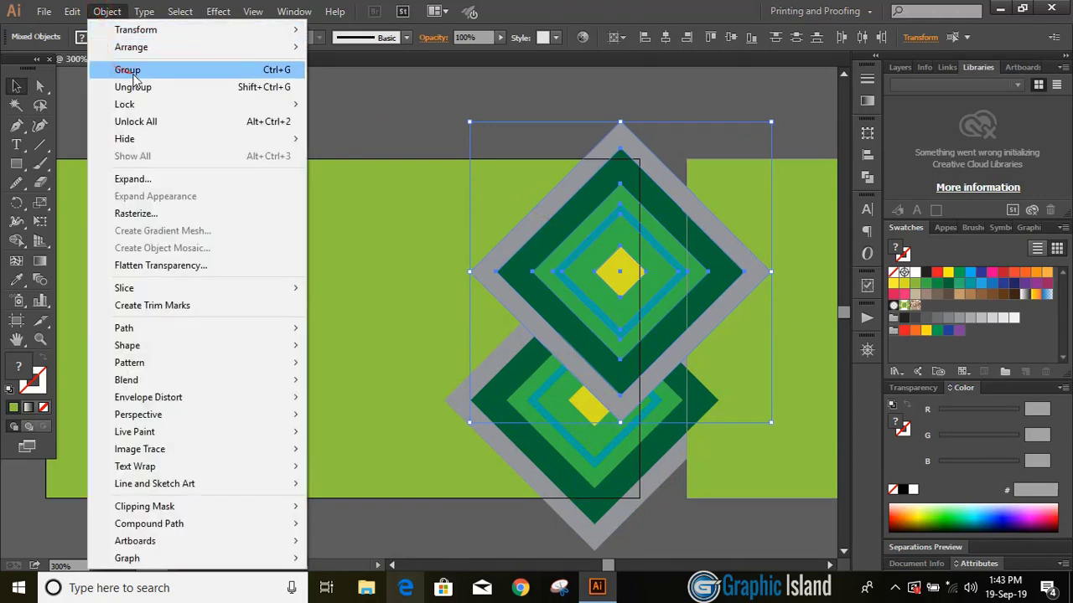
pyautogui.click(130, 70)
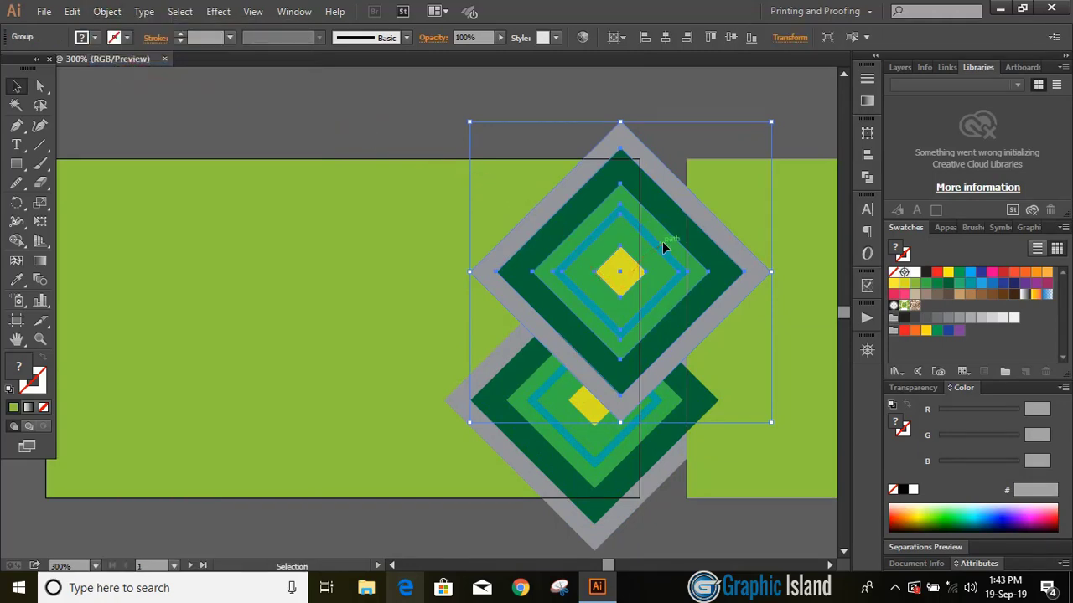
# - Duplicate the grouped diamond motif to the lower left of the original, overlapping the first artboard's bottom edge
pyautogui.moveTo(662, 241); pyautogui.dragTo(567, 491)
pyautogui.scroll(-2, 567, 489)
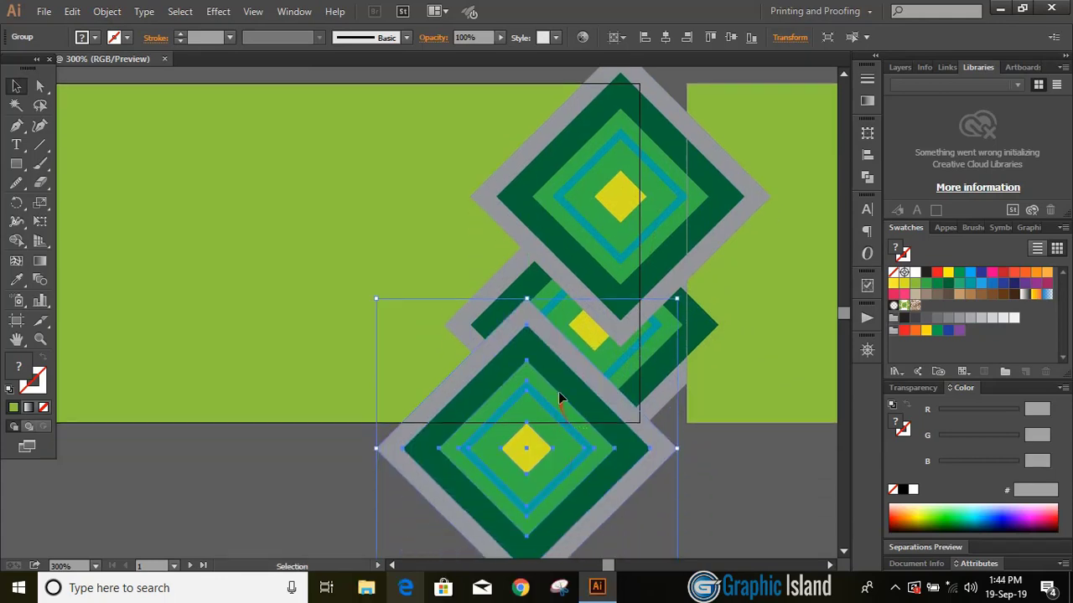
pyautogui.moveTo(573, 379); pyautogui.dragTo(560, 377)
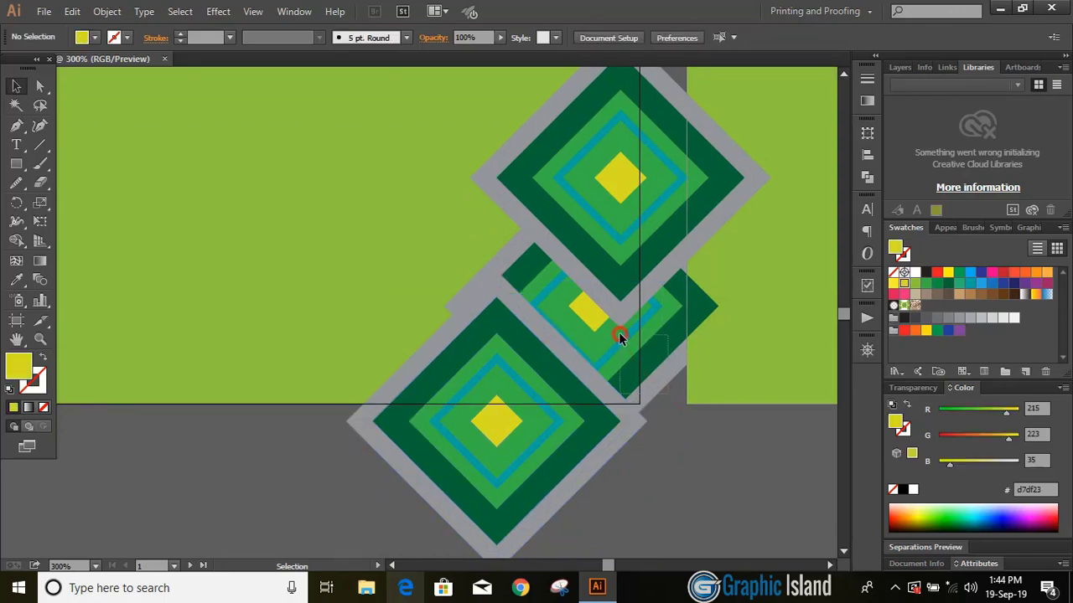
# - Bring the original middle diamond motif to the front of the two copies
pyautogui.keyDown('shift'); pyautogui.click(626, 326); pyautogui.keyUp('shift')
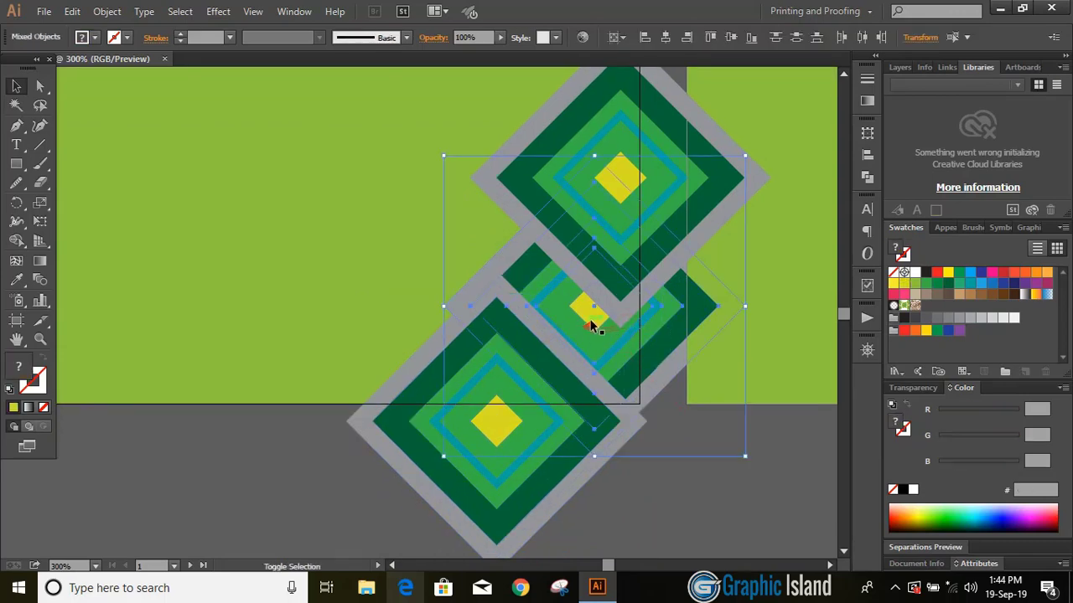
pyautogui.rightClick(590, 325)
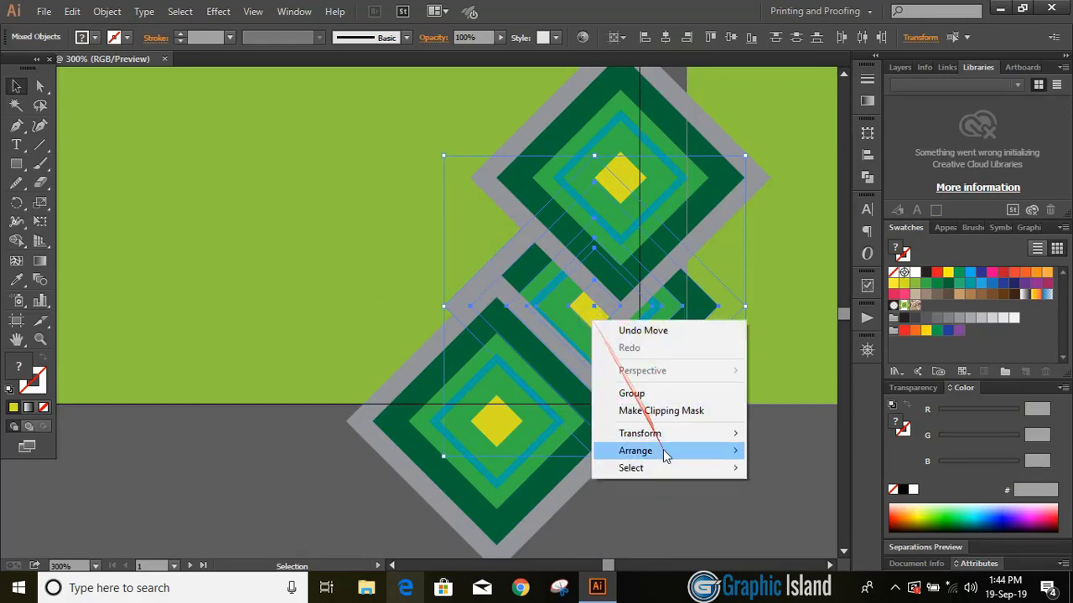
pyautogui.moveTo(662, 449)
pyautogui.click(773, 450)
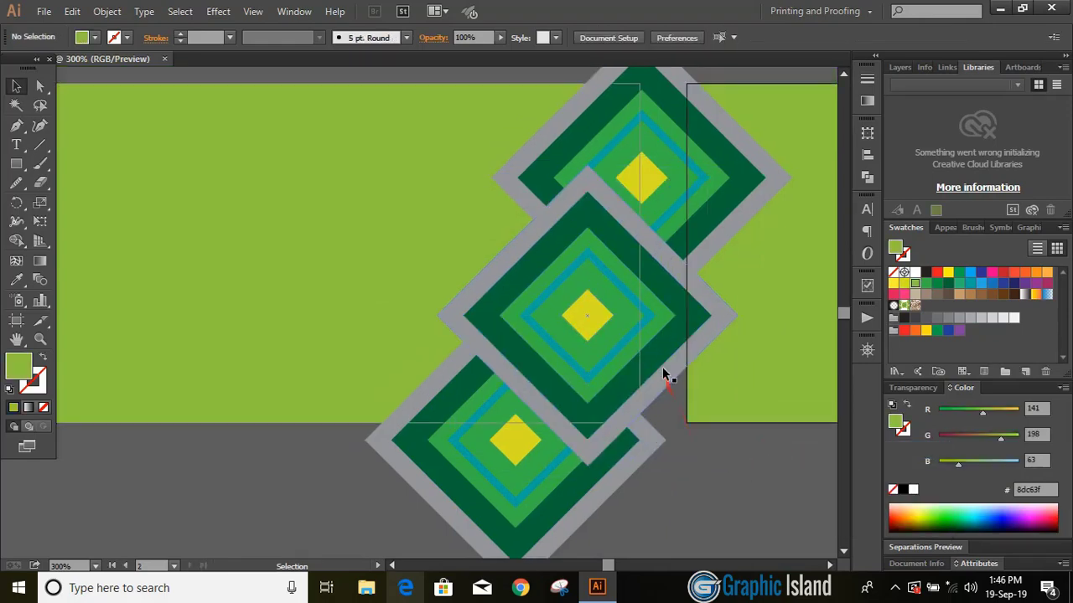
# - Reduce the opacity of the middle motif's outer grey diamond to 37% and deselect it
pyautogui.click(666, 381)
pyautogui.click(913, 387)
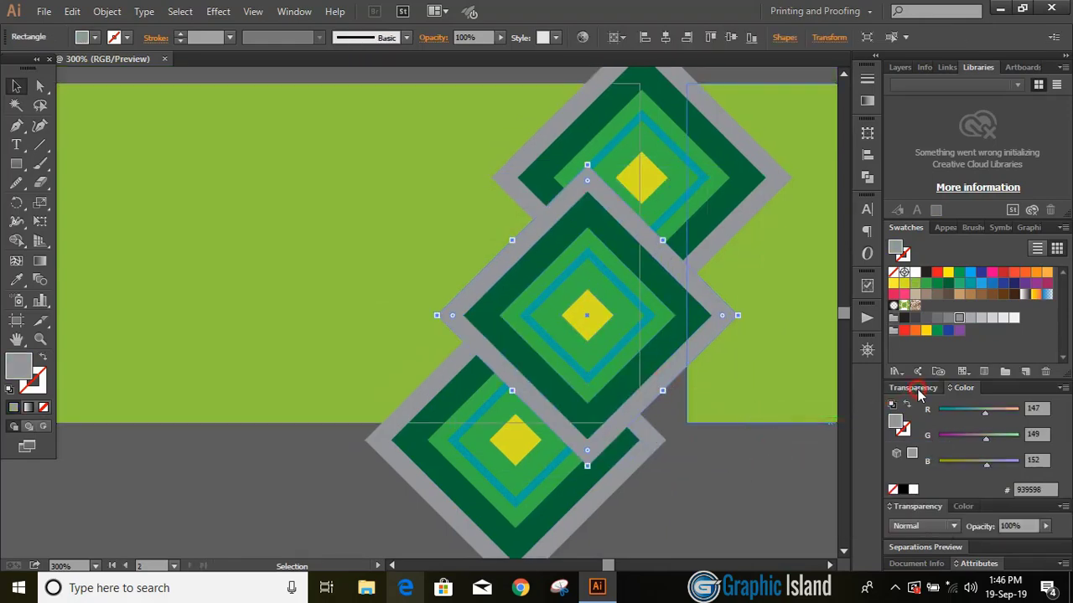
pyautogui.click(1045, 526)
pyautogui.moveTo(1050, 543); pyautogui.dragTo(1005, 544)
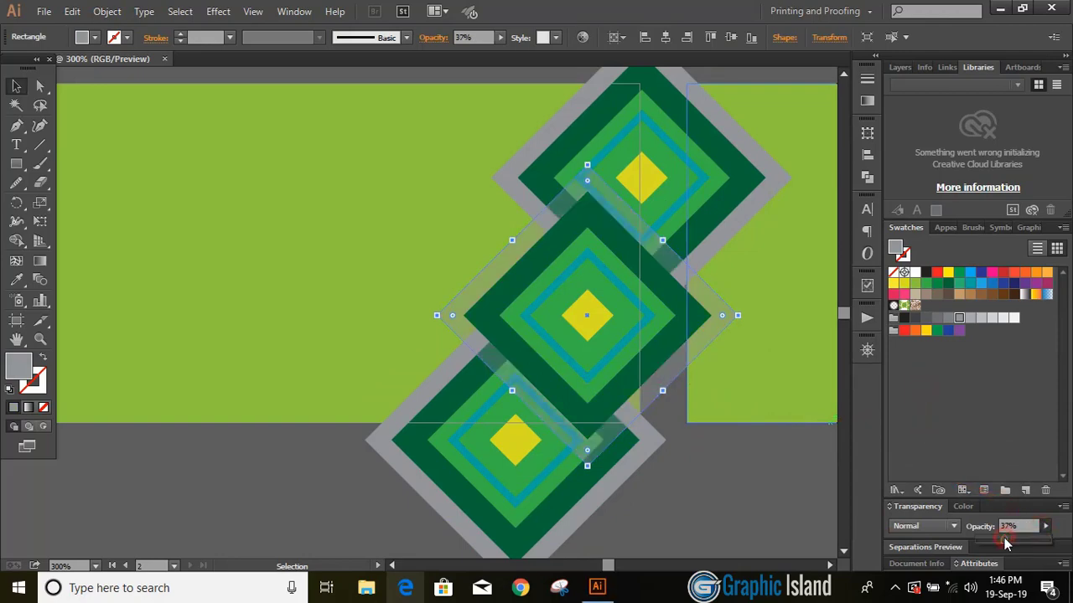
pyautogui.click(756, 446)
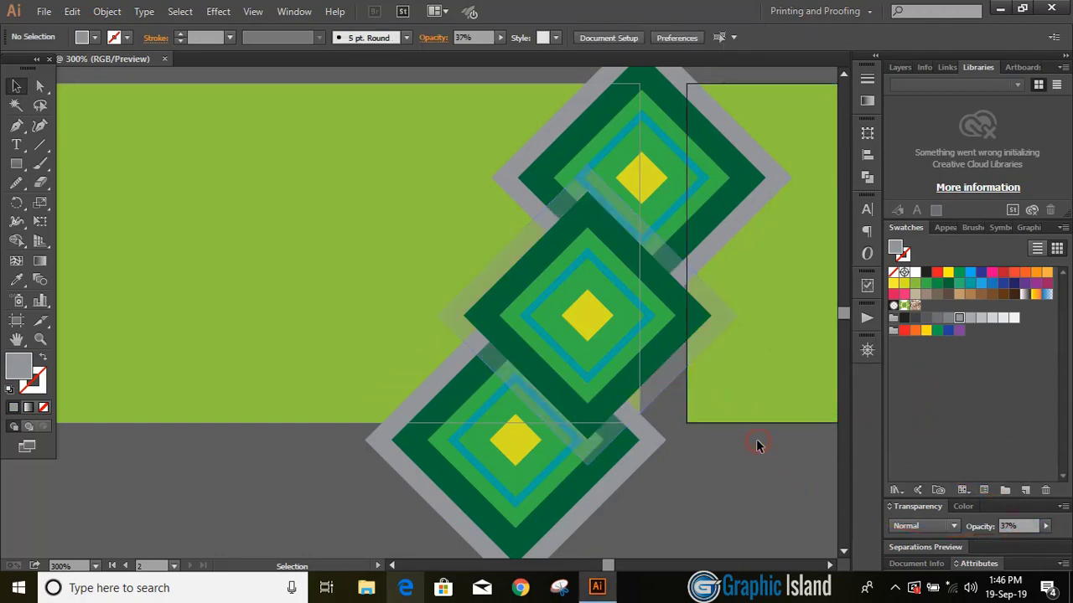
# - Apply the middle grey diamond's appearance to the outer grey diamonds of the upper and lower motifs with the Eyedropper
pyautogui.scroll(-1, 743, 446)
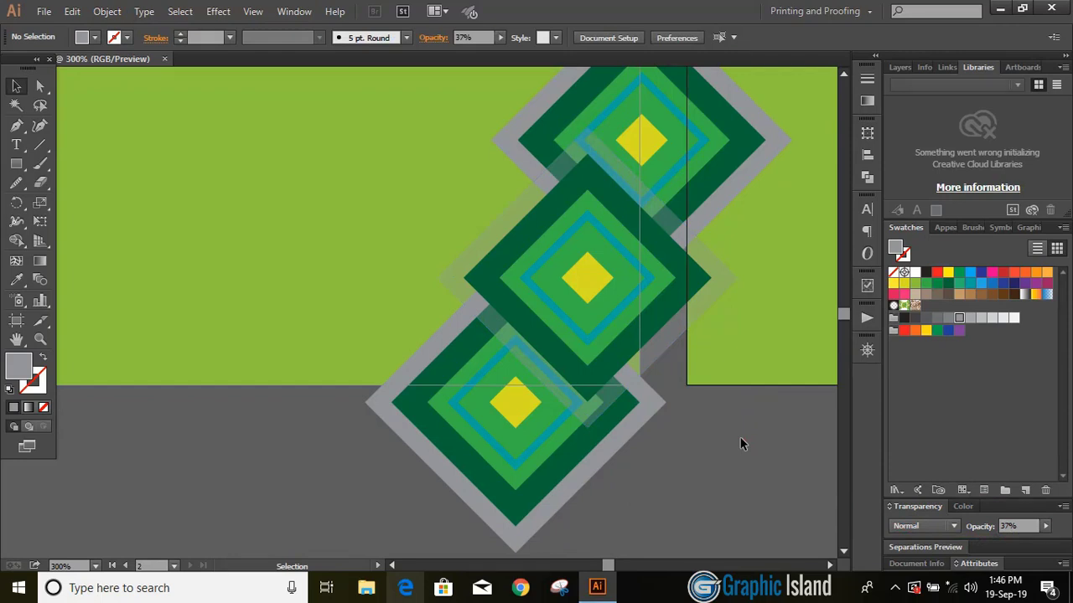
pyautogui.click(658, 410)
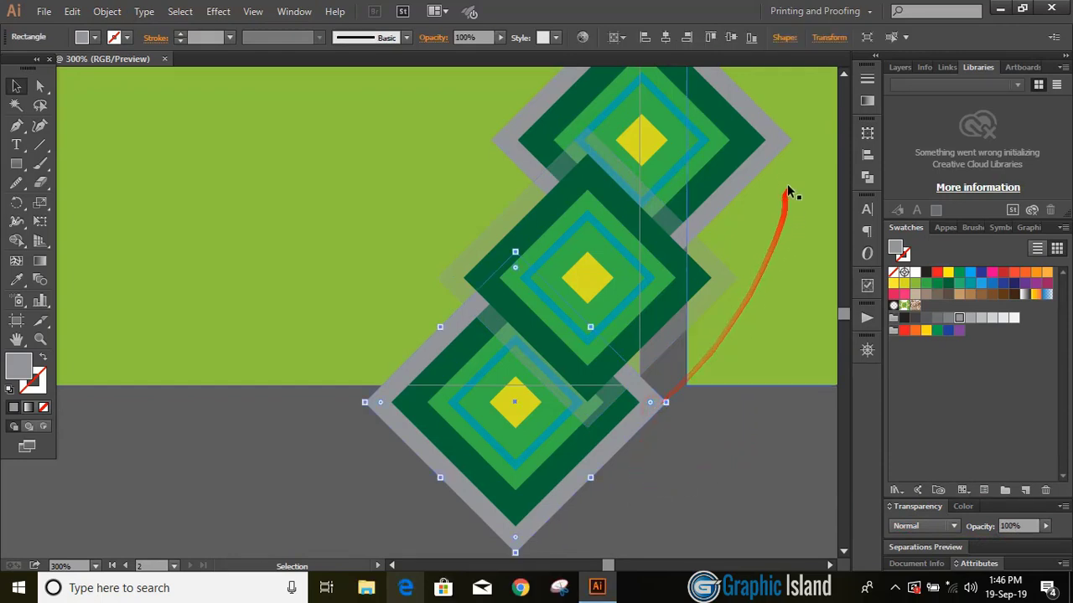
pyautogui.keyDown('shift'); pyautogui.click(767, 164); pyautogui.keyUp('shift')
pyautogui.click(15, 280)
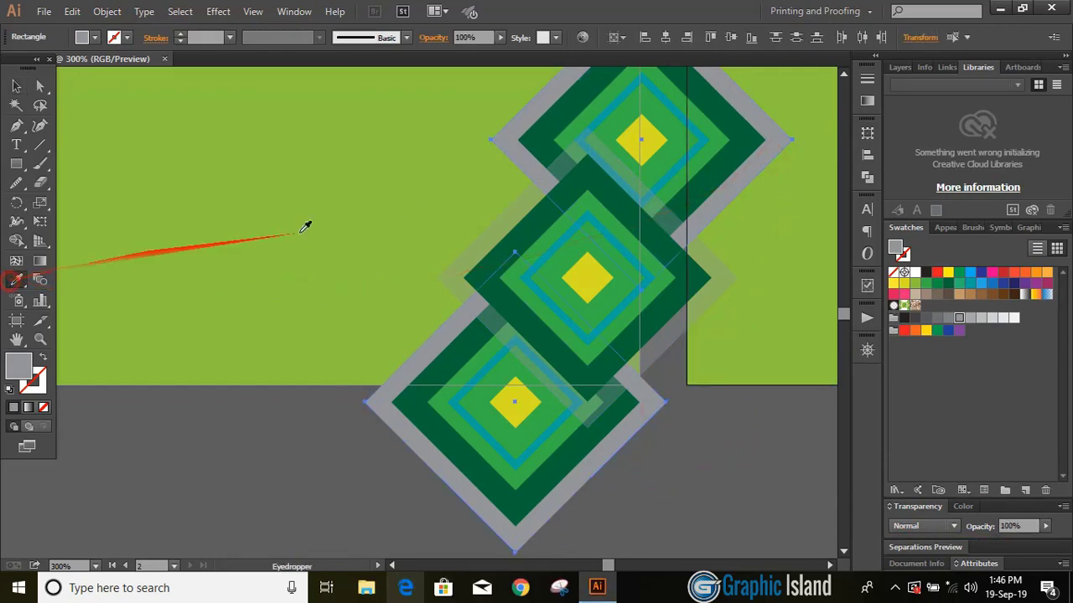
pyautogui.click(485, 239)
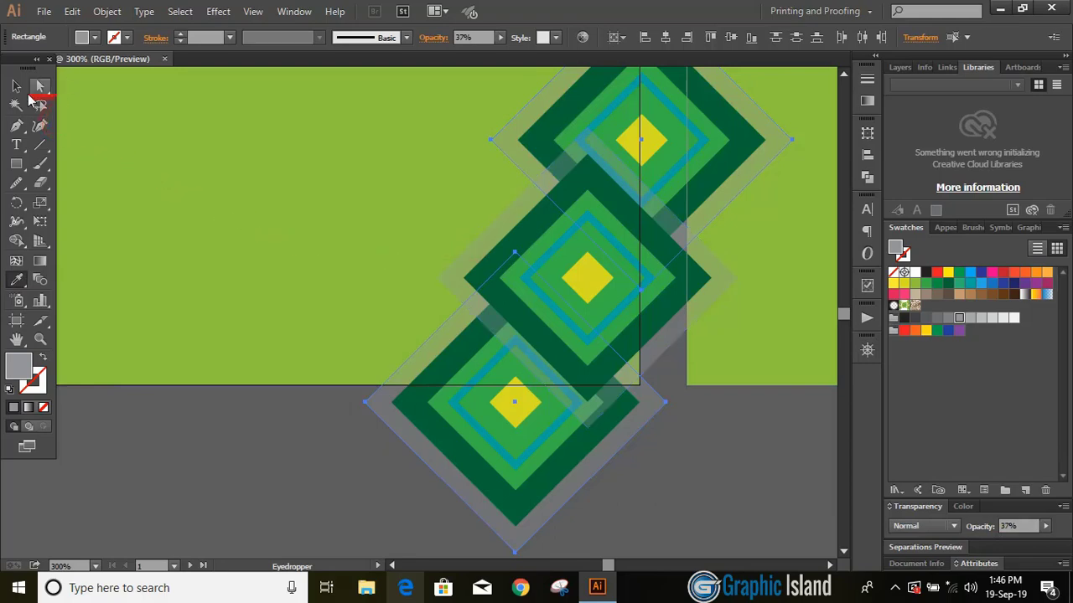
pyautogui.click(16, 86)
pyautogui.click(258, 460)
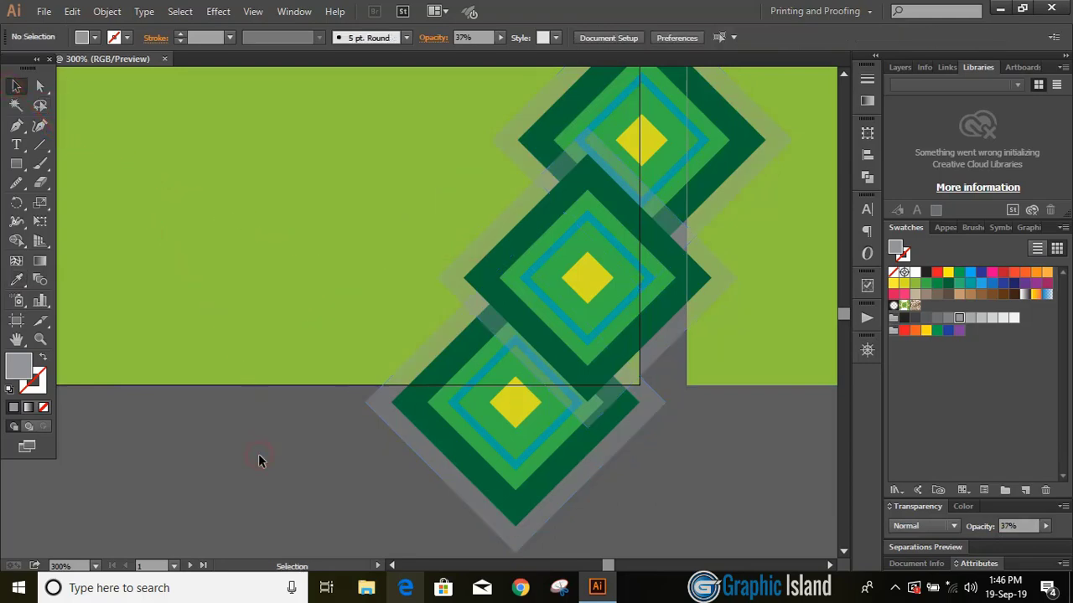
# - Delete the teal ring and yellow centre from the lower diamond motif and the yellow centre from the upper one
pyautogui.scroll(3, 467, 475)
pyautogui.click(464, 469)
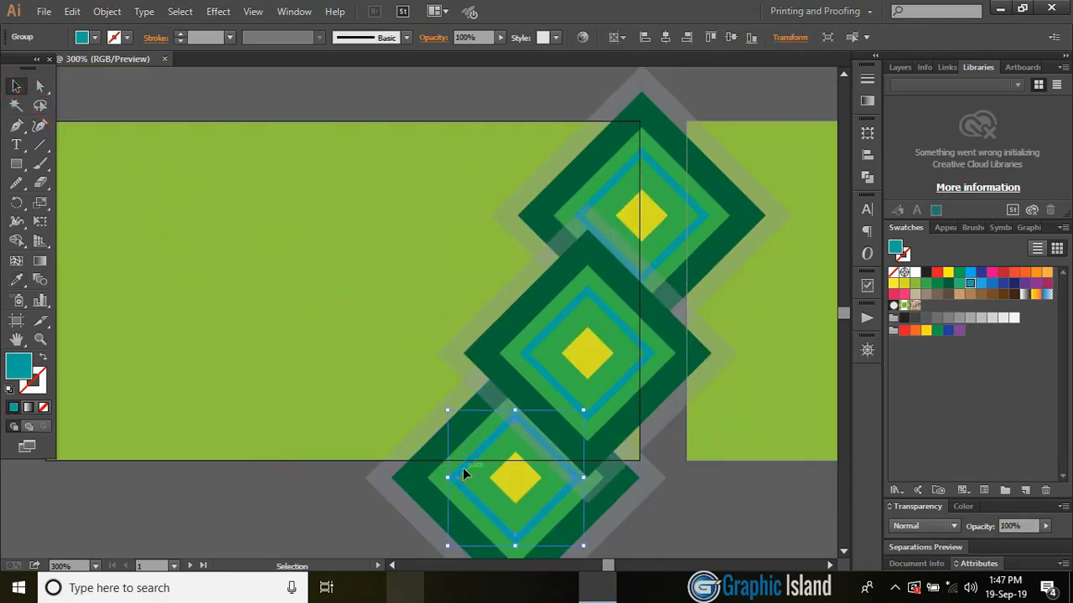
pyautogui.press('Delete')
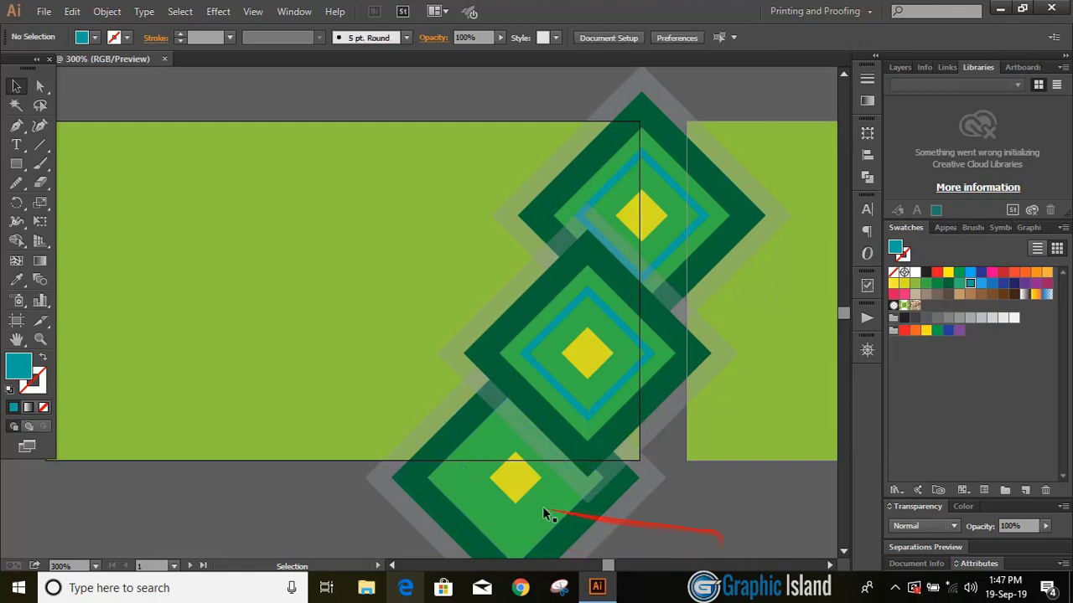
pyautogui.click(516, 492)
pyautogui.press('Delete')
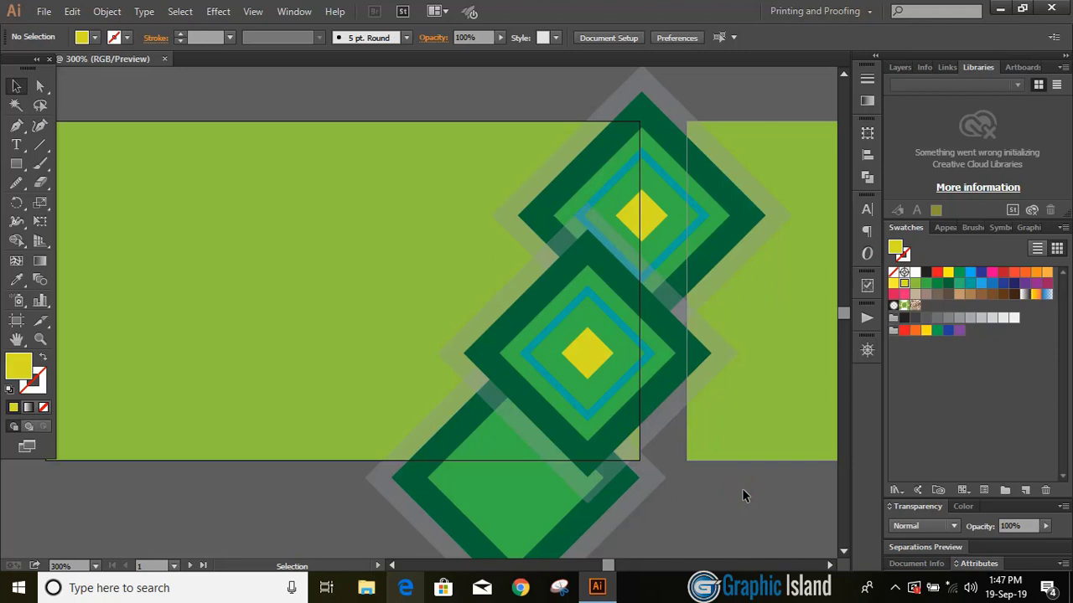
pyautogui.click(661, 220)
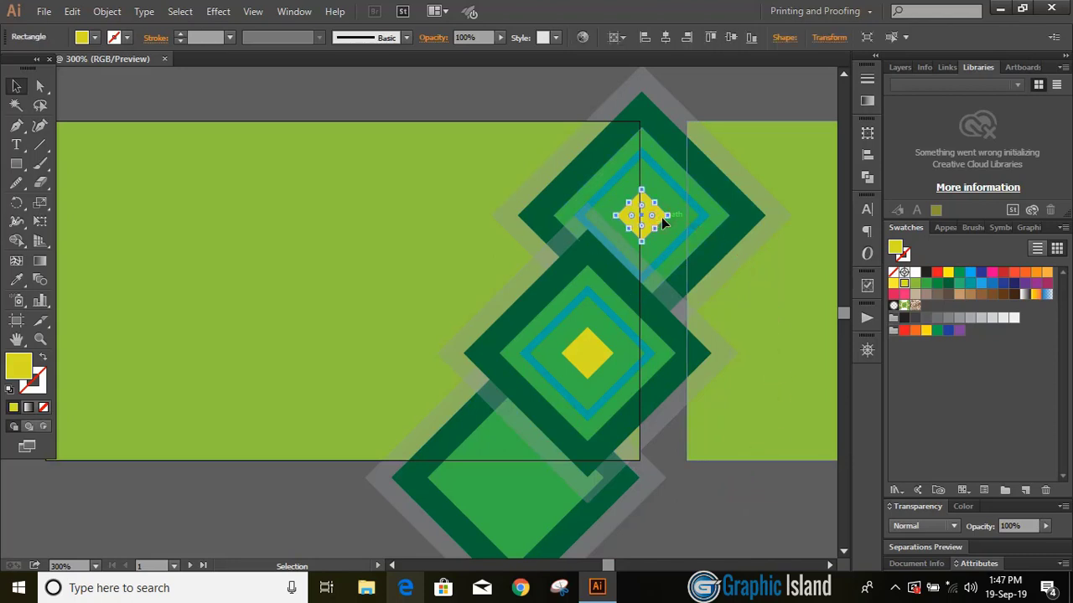
pyautogui.press('Delete')
# - Copy the middle and lower diamond motifs onto the right end of the second artboard and deselect them
pyautogui.hotkey('ctrl', '-')
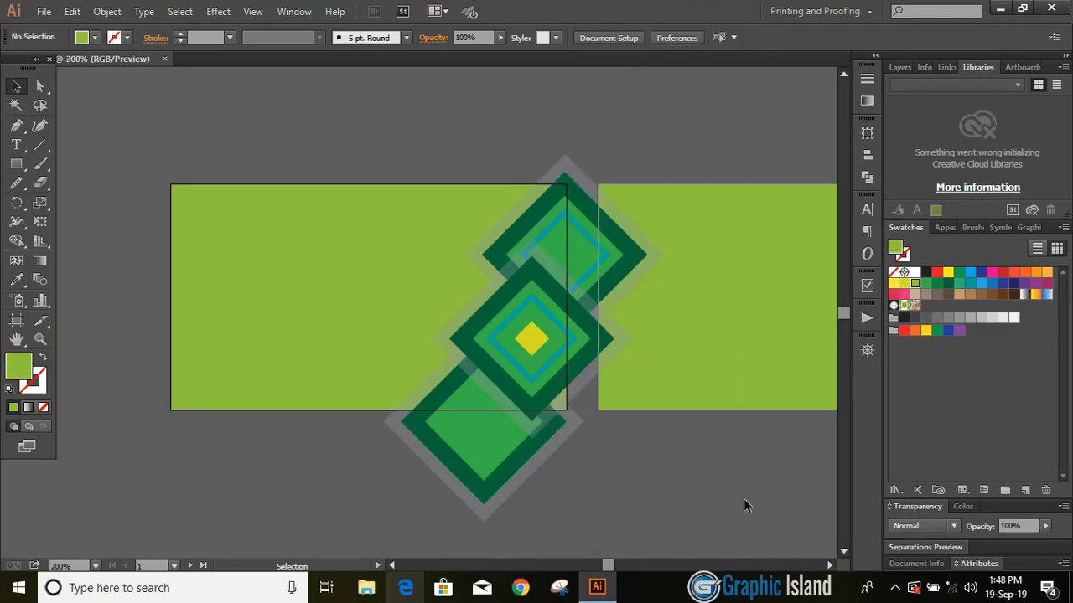
pyautogui.click(828, 567)
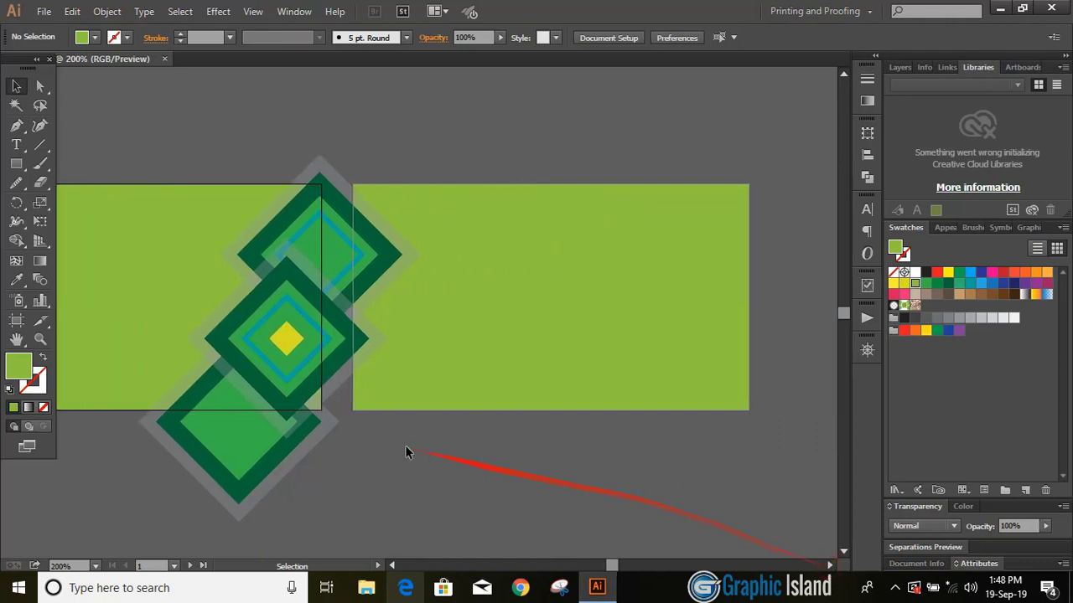
pyautogui.moveTo(278, 379); pyautogui.dragTo(261, 346)
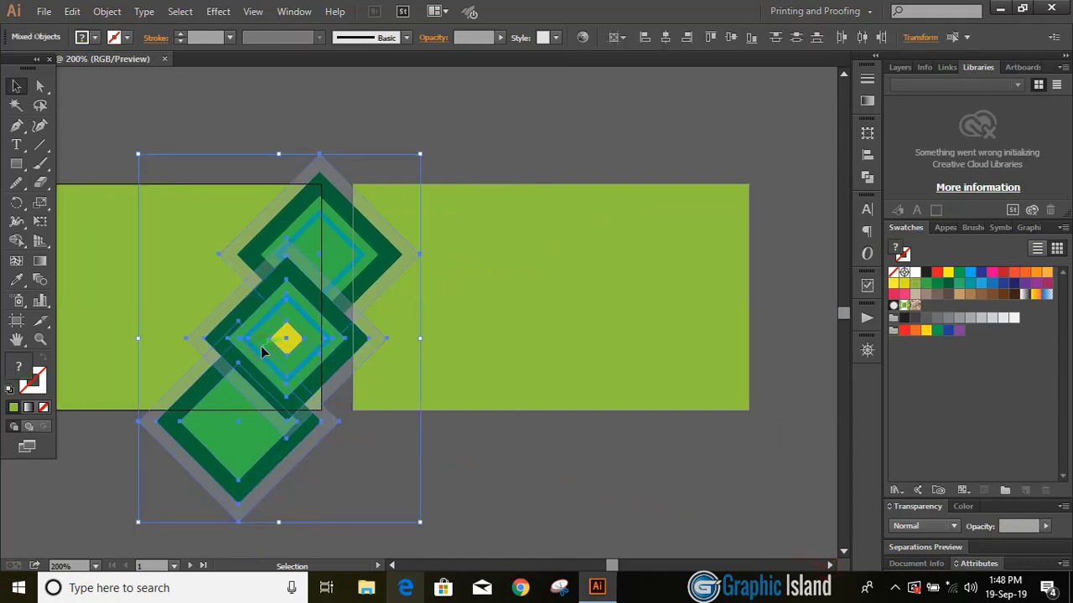
pyautogui.keyDown('shift'); pyautogui.click(241, 271); pyautogui.keyUp('shift')
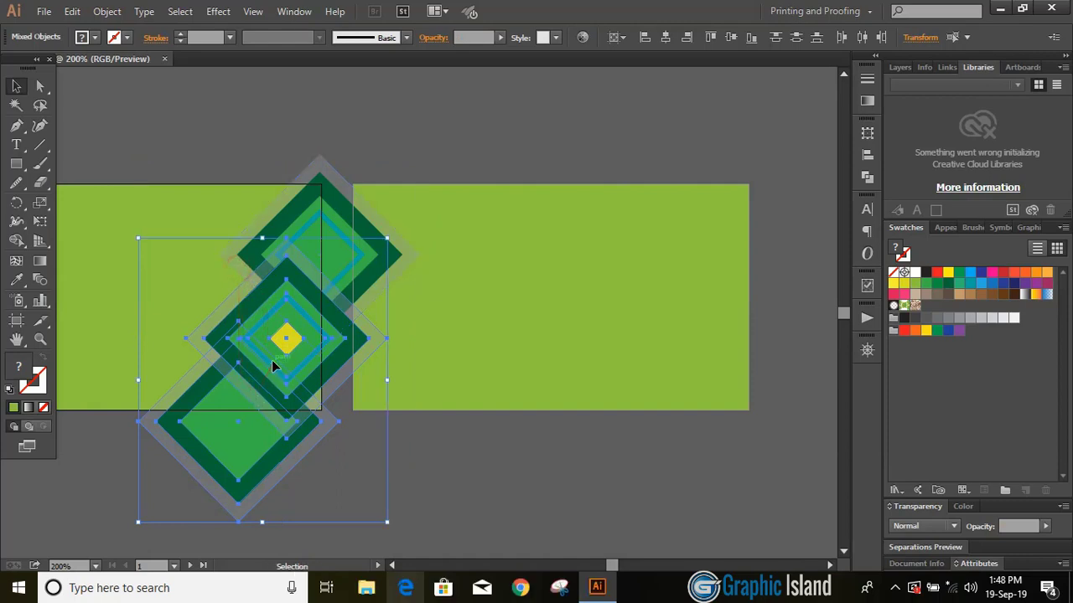
pyautogui.moveTo(278, 354); pyautogui.dragTo(750, 321)
pyautogui.hscroll(-3, 748, 321)
pyautogui.click(360, 469)
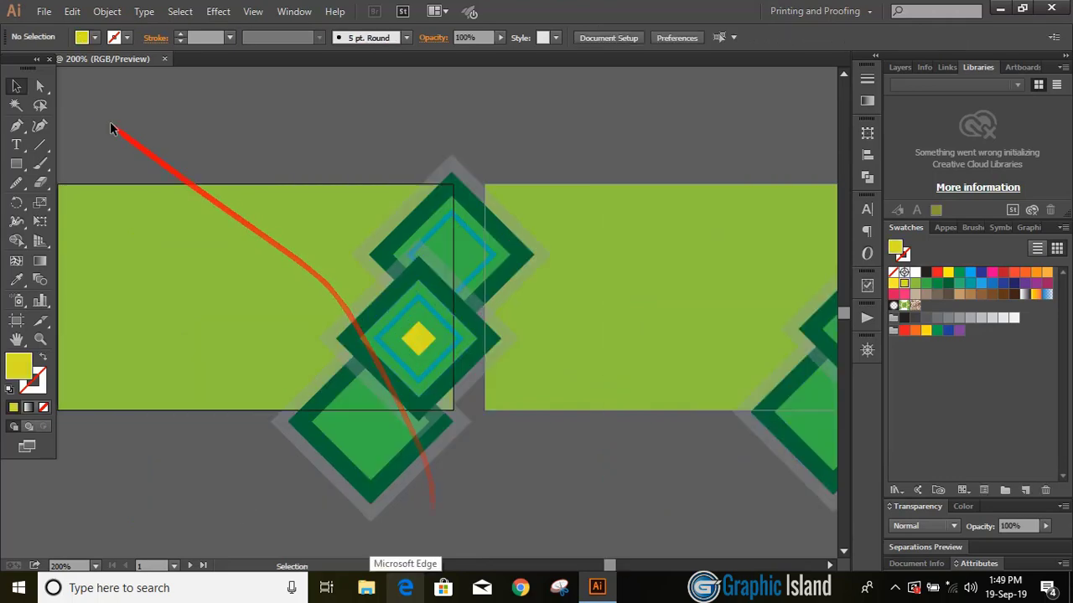
# - Unlock all objects and clear the selection
pyautogui.click(107, 11)
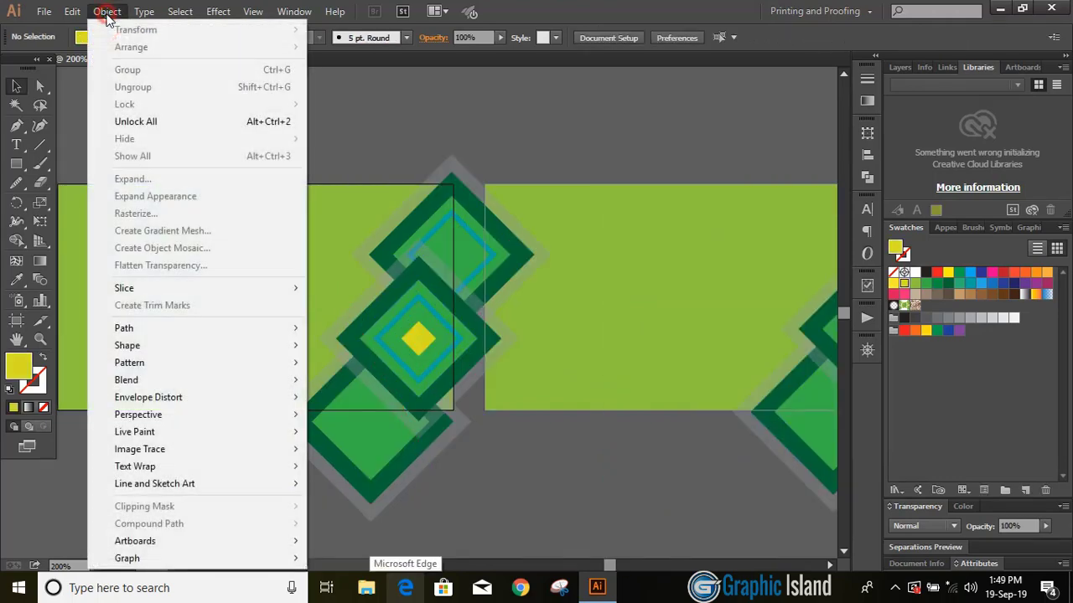
pyautogui.click(203, 128)
pyautogui.click(242, 166)
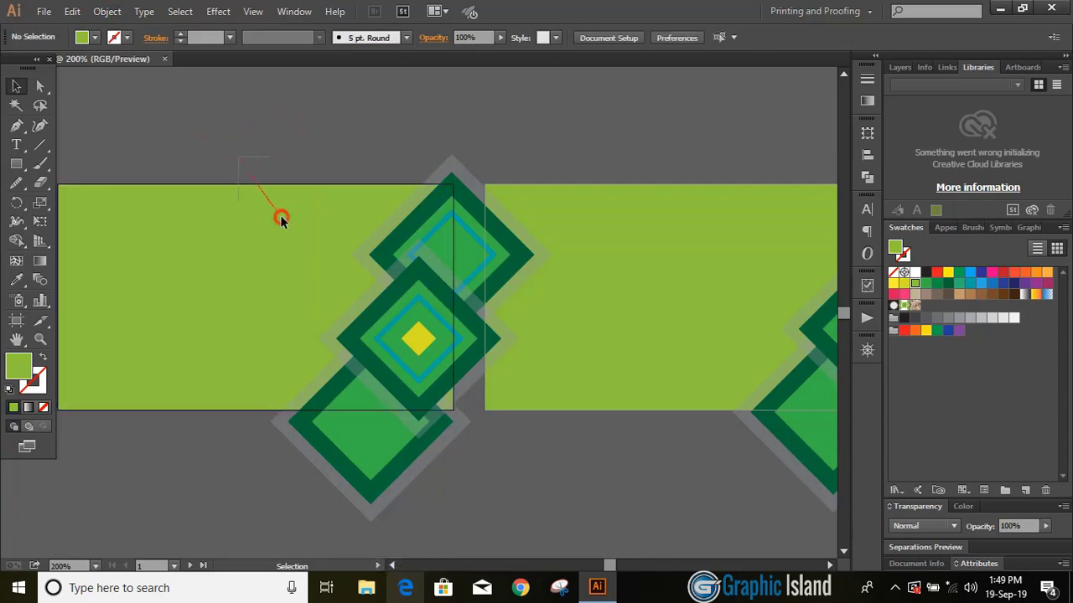
# - Trim the three diamond motifs to the first card's edges by removing the overhanging regions with the Shape Builder
pyautogui.moveTo(281, 218); pyautogui.dragTo(451, 547)
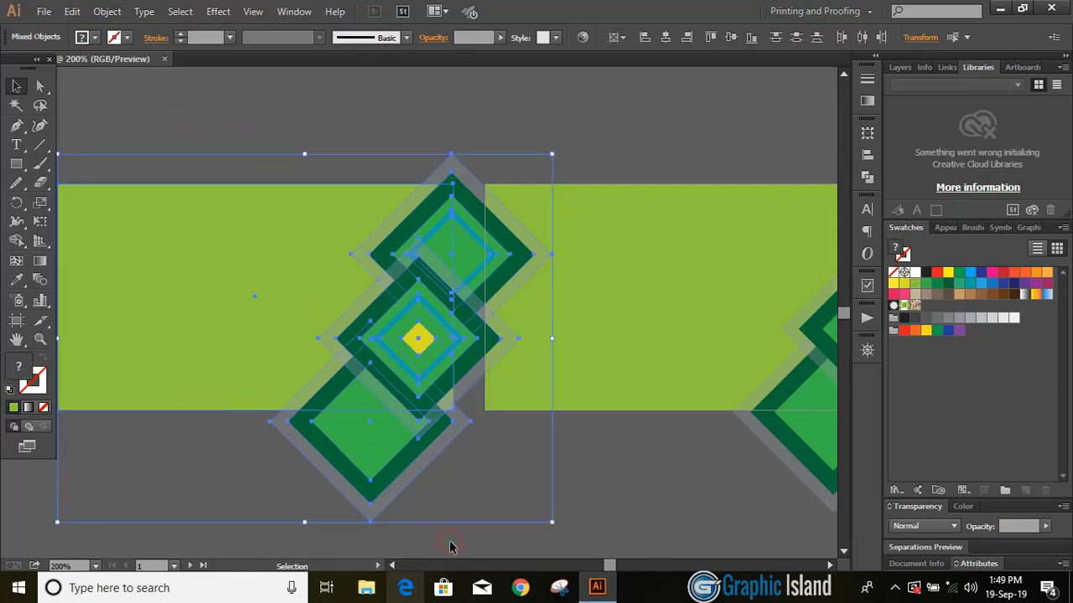
pyautogui.click(16, 240)
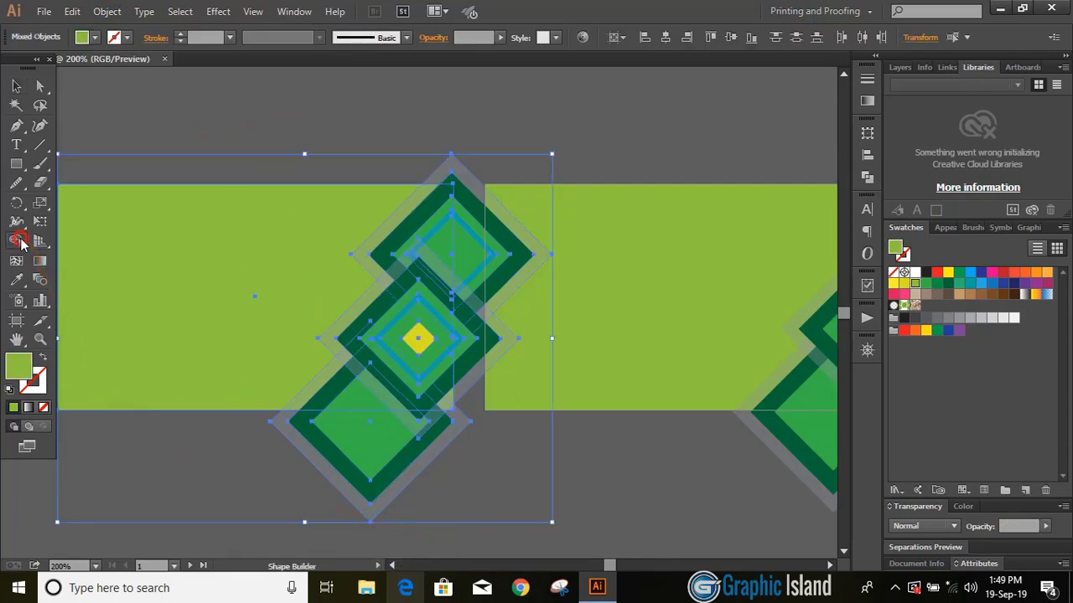
pyautogui.moveTo(467, 151)
pyautogui.mouseDown()
pyautogui.moveTo(473, 471)
pyautogui.moveTo(447, 447)
pyautogui.moveTo(302, 434)
pyautogui.moveTo(426, 419)
pyautogui.mouseUp()
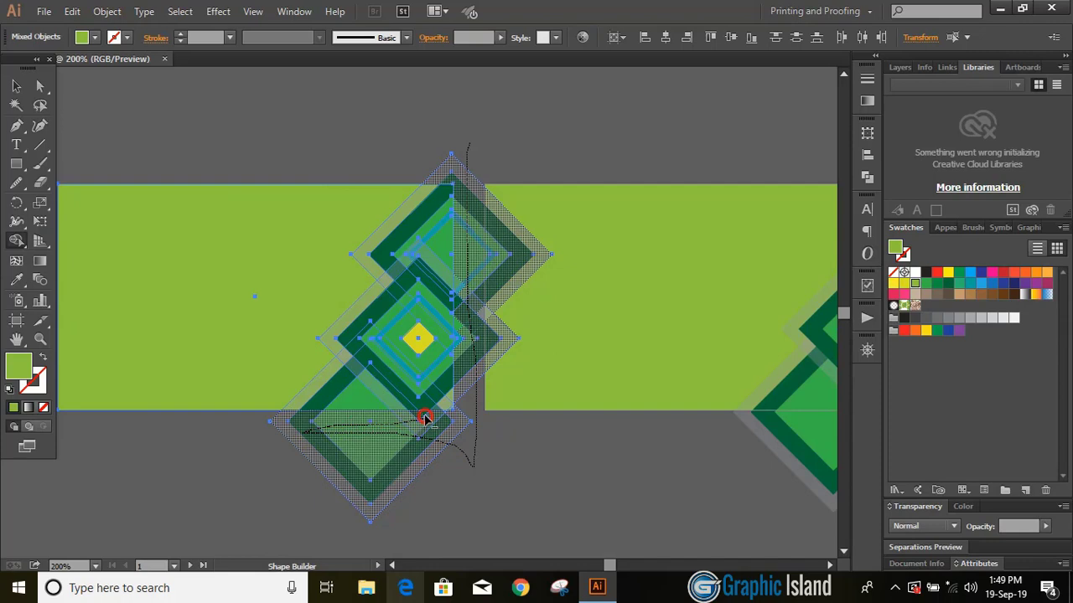
pyautogui.moveTo(498, 440); pyautogui.dragTo(488, 451)
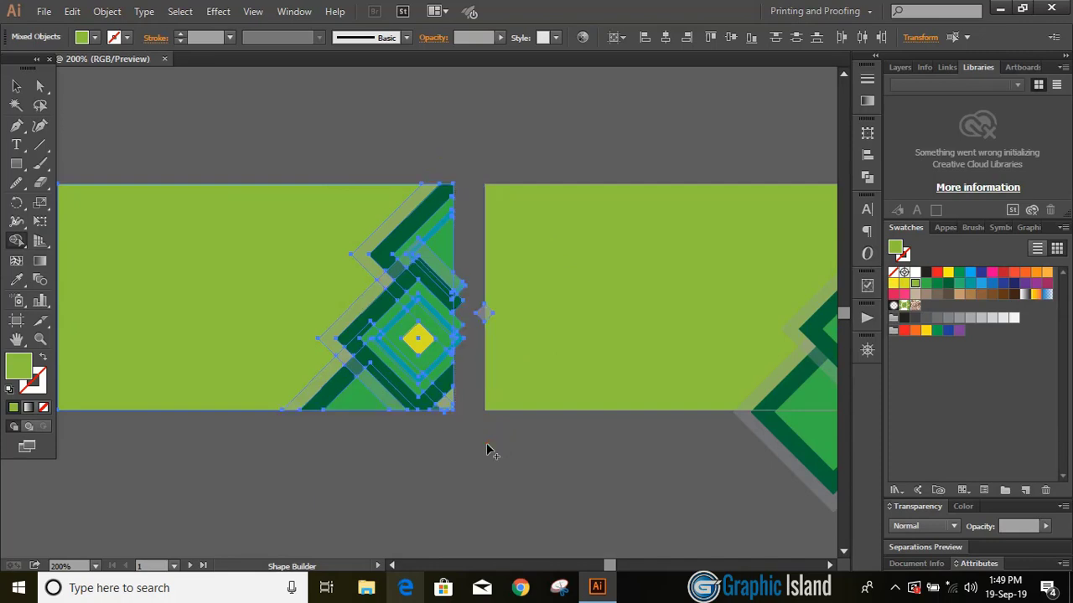
pyautogui.moveTo(490, 409)
pyautogui.mouseDown()
pyautogui.moveTo(491, 276)
pyautogui.moveTo(491, 335)
pyautogui.moveTo(461, 272)
pyautogui.mouseUp()
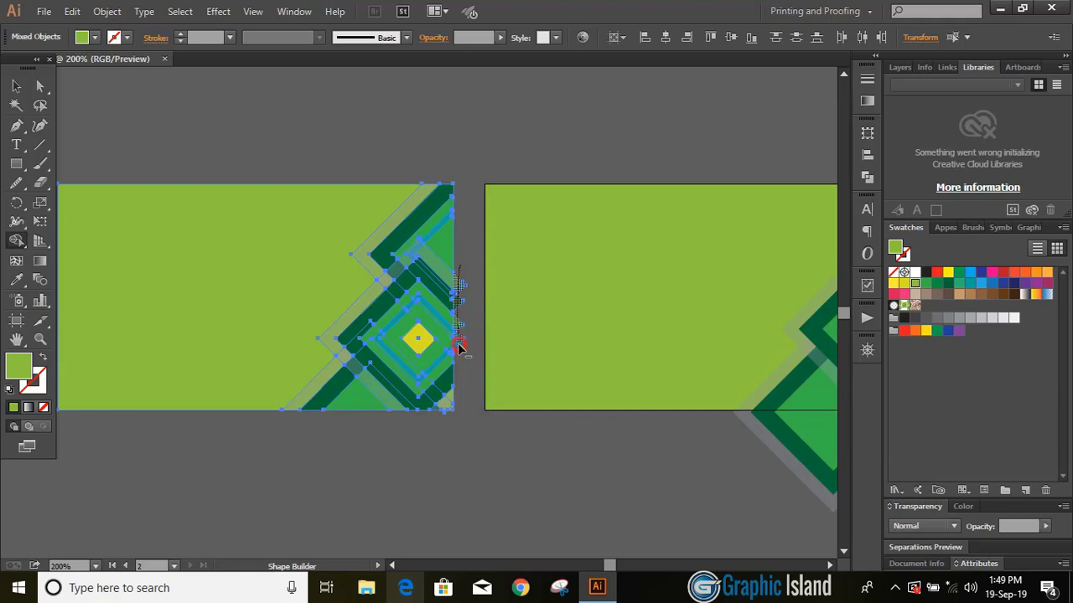
pyautogui.moveTo(468, 342); pyautogui.dragTo(472, 335)
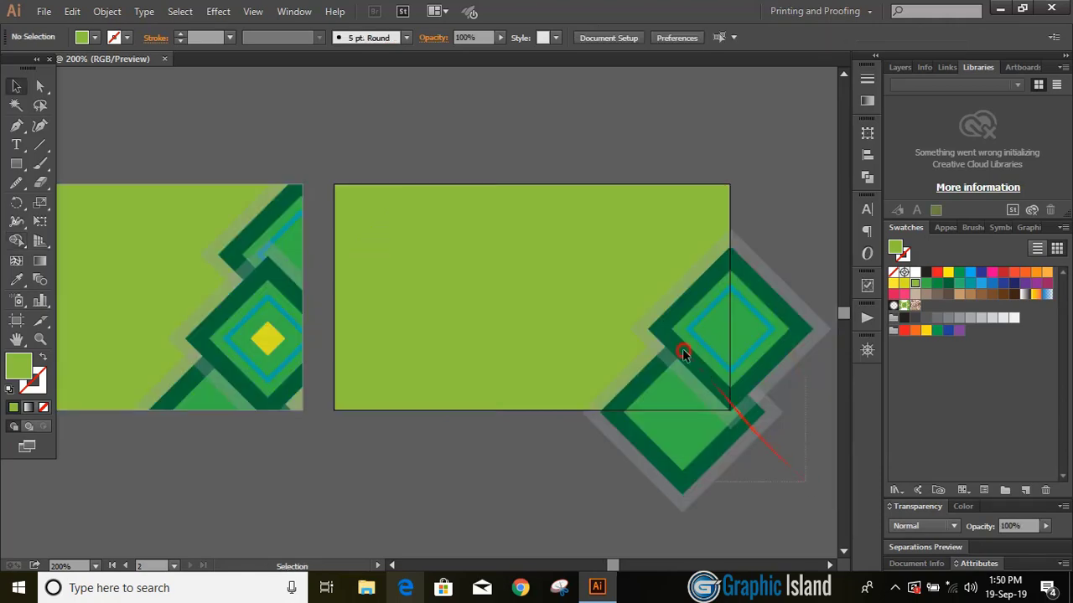
# - Remove the diamond parts overhanging the second card's edges with the Shape Builder and deselect the artwork
pyautogui.click(582, 257)
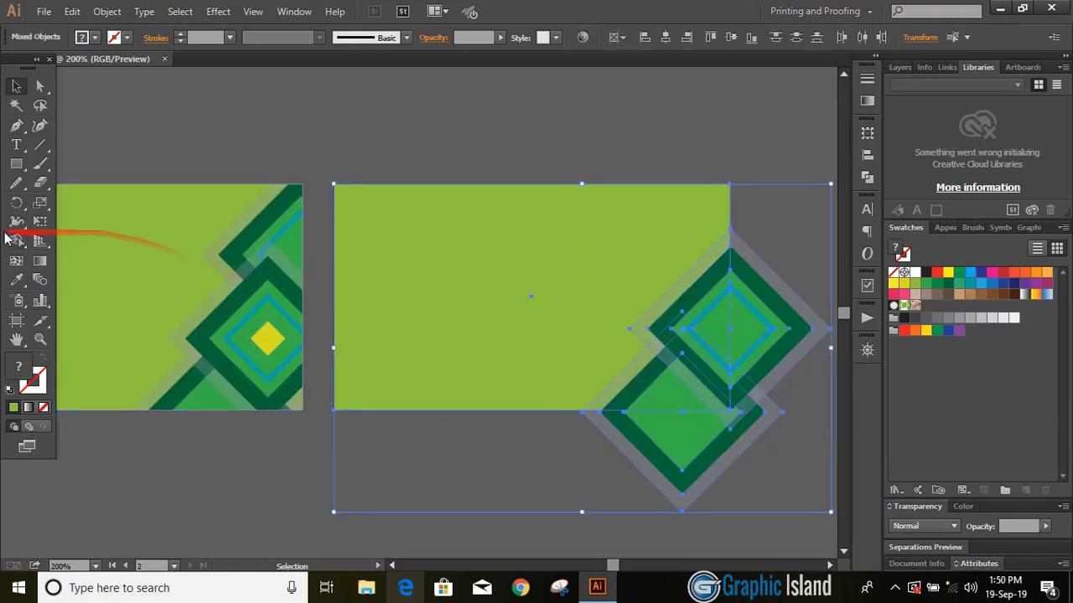
pyautogui.click(16, 241)
pyautogui.moveTo(747, 236)
pyautogui.mouseDown()
pyautogui.moveTo(750, 459)
pyautogui.moveTo(745, 416)
pyautogui.moveTo(700, 433)
pyautogui.moveTo(738, 435)
pyautogui.mouseUp()
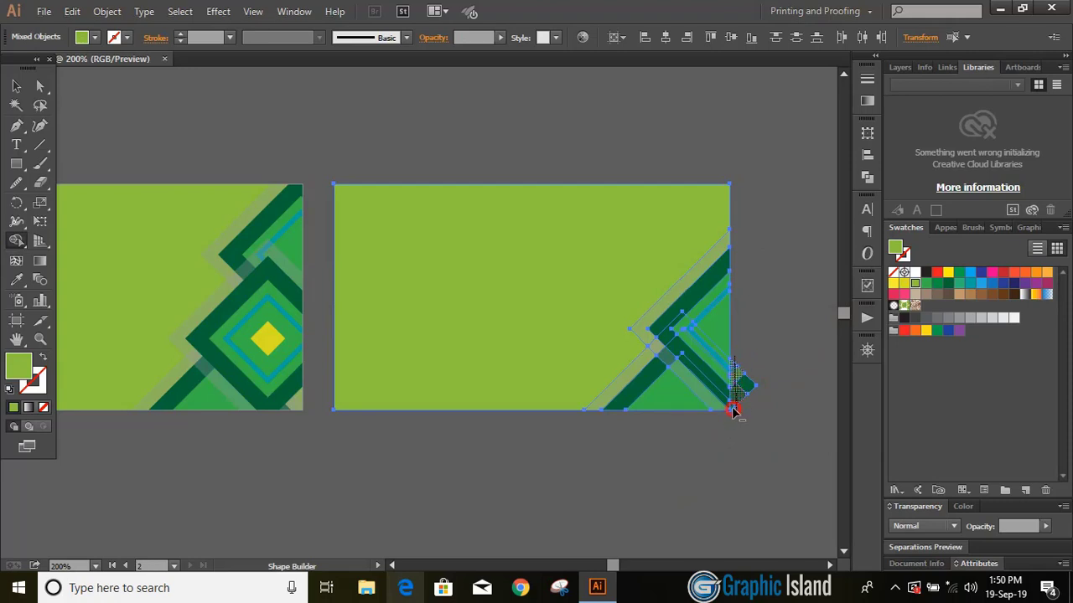
pyautogui.moveTo(733, 409)
pyautogui.mouseDown()
pyautogui.moveTo(793, 410)
pyautogui.moveTo(756, 402)
pyautogui.mouseUp()
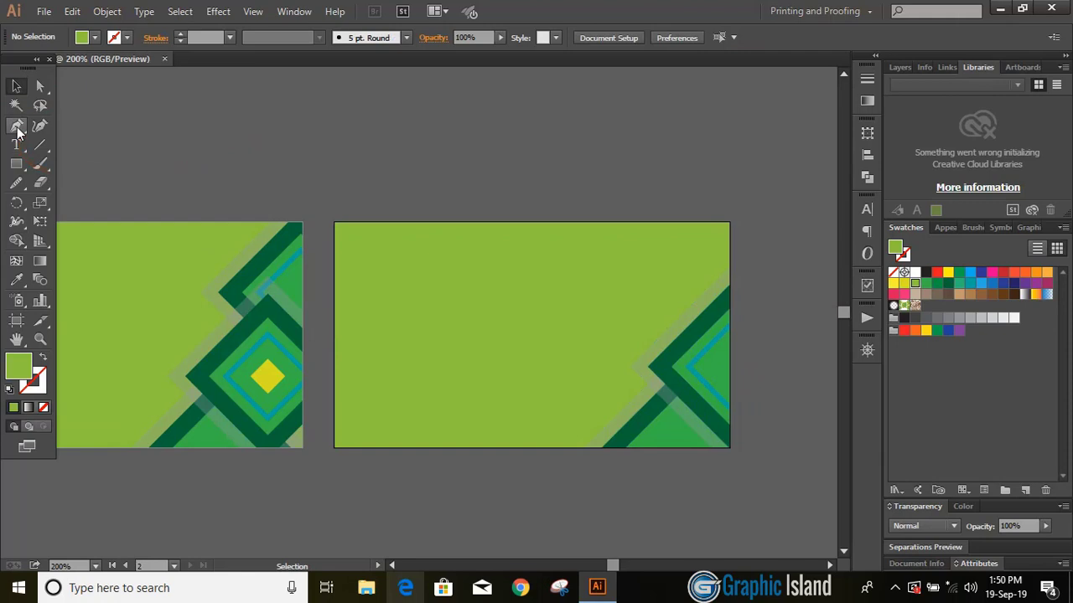
# - Draw a straight vertical path about 2.98 in long across the second card with the Pen tool and centre it horizontally
pyautogui.click(17, 125)
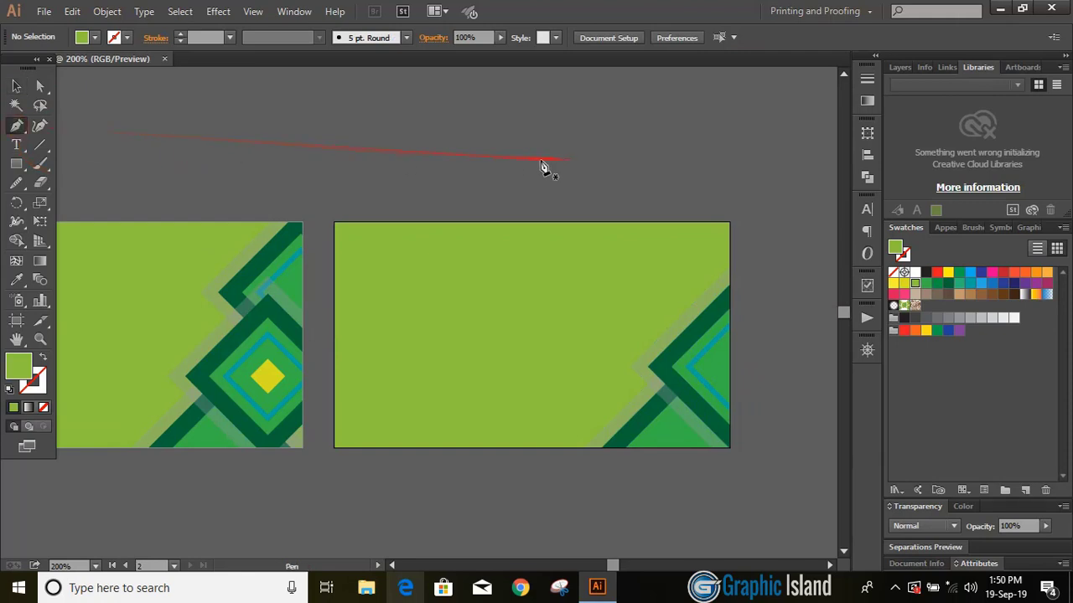
pyautogui.click(513, 161)
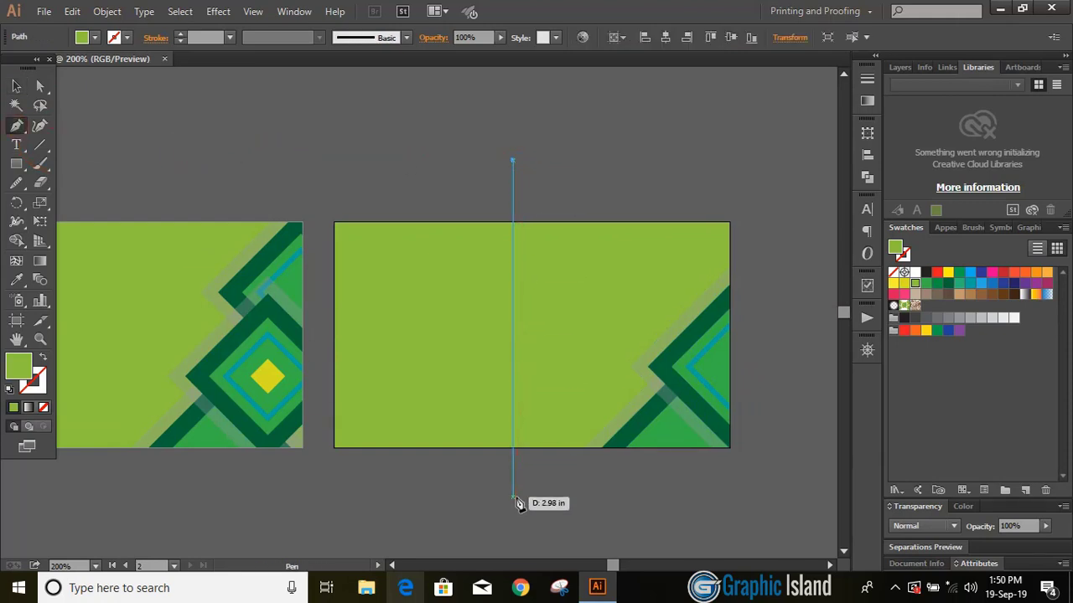
pyautogui.keyDown('shift'); pyautogui.click(514, 498); pyautogui.keyUp('shift')
pyautogui.click(16, 86)
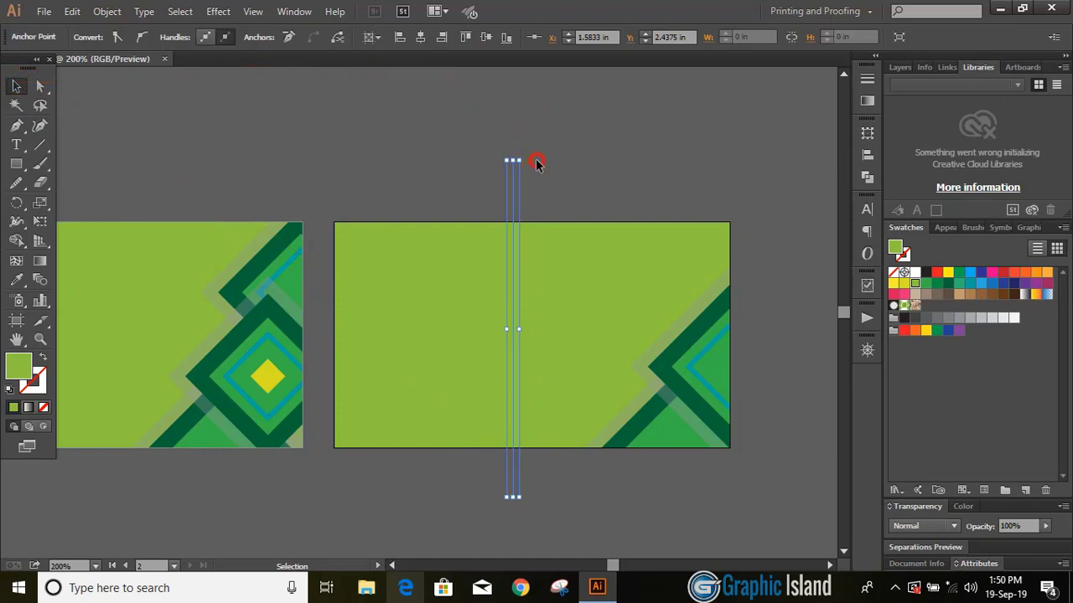
pyautogui.click(519, 190)
pyautogui.click(513, 194)
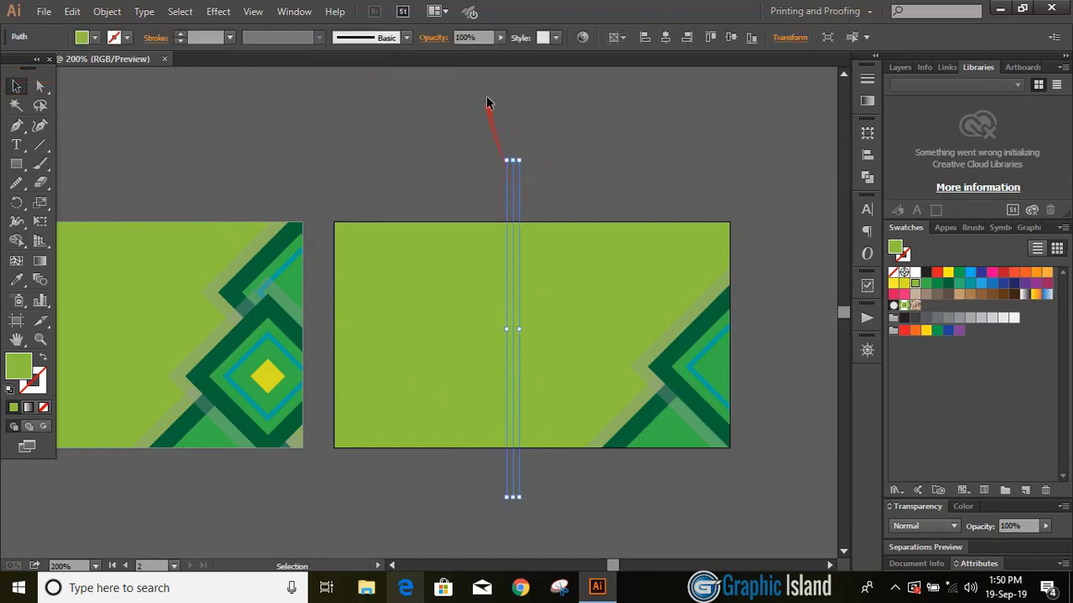
pyautogui.click(666, 37)
pyautogui.click(625, 142)
pyautogui.scroll(-1, 724, 474)
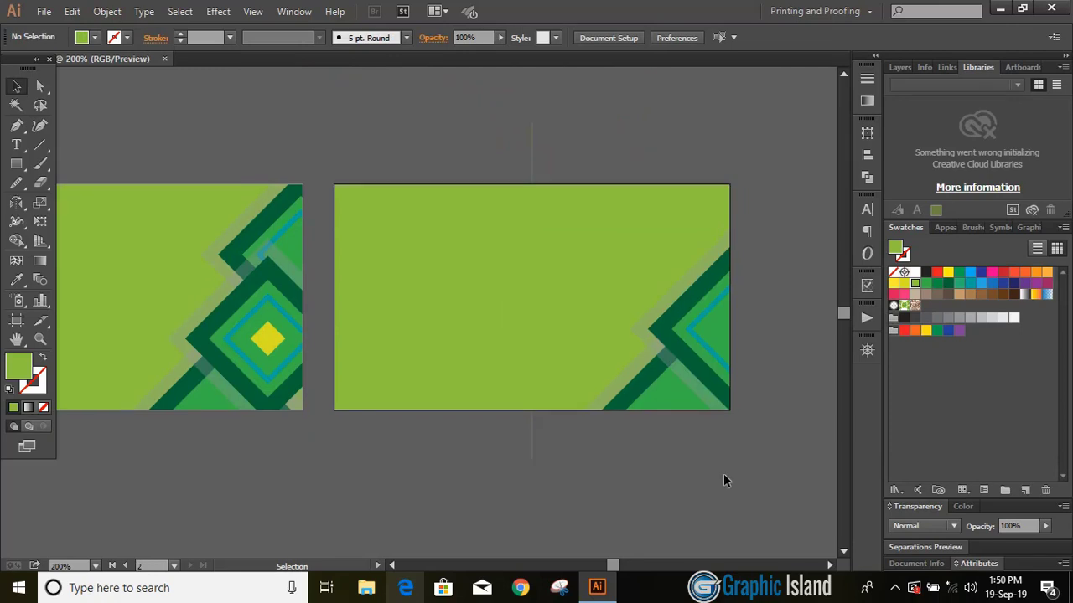
# - Reflect a copy of the second card's diamond motifs across the vertical axis, using the centre line's lower end as the origin
pyautogui.moveTo(723, 474); pyautogui.dragTo(640, 265)
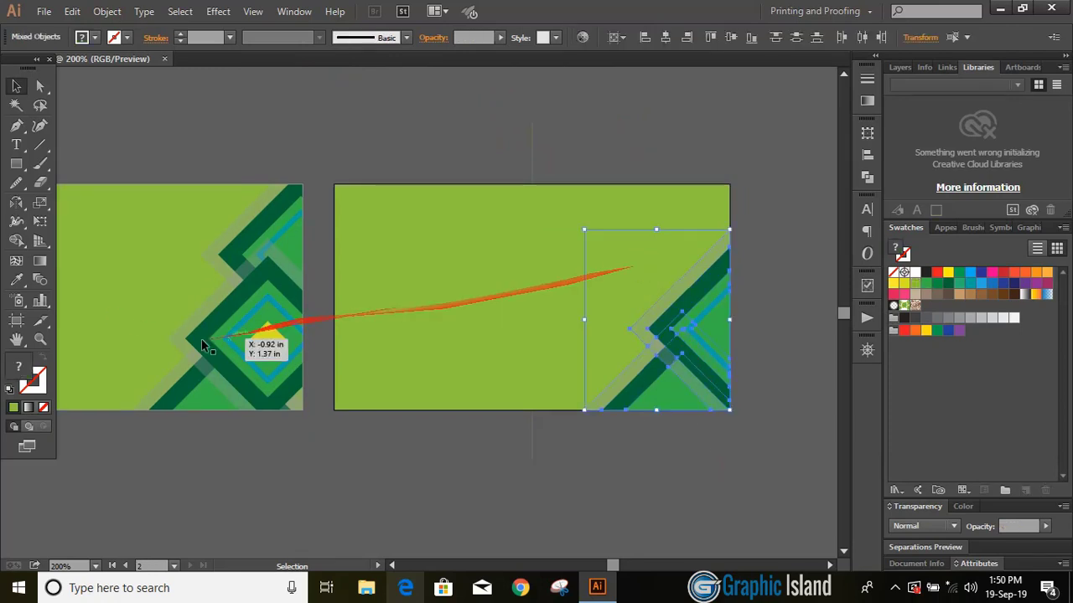
pyautogui.click(21, 204)
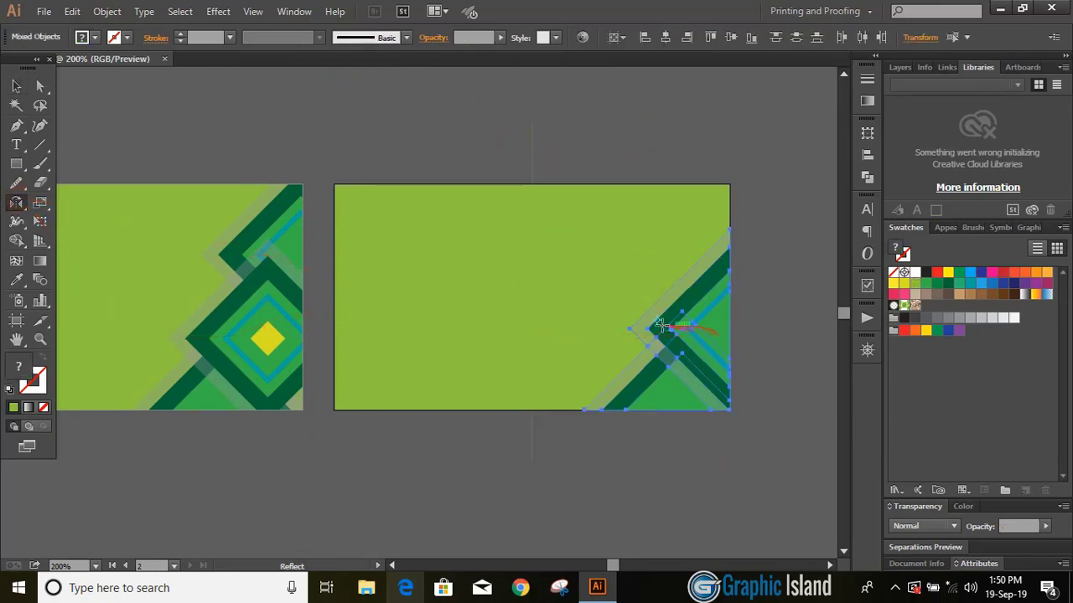
pyautogui.keyDown('alt'); pyautogui.click(531, 461); pyautogui.keyUp('alt')
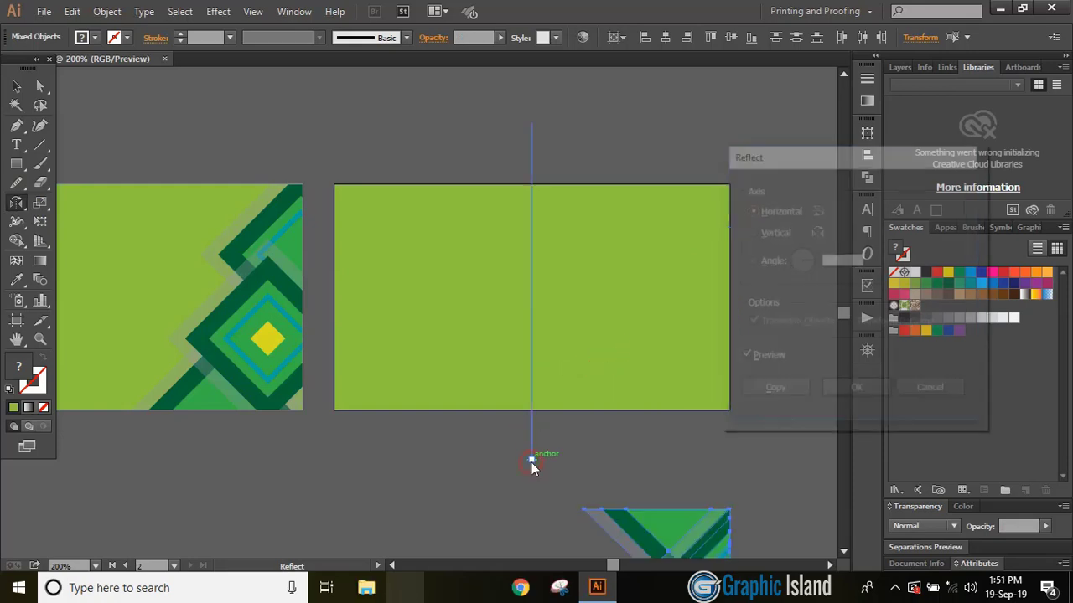
pyautogui.click(750, 231)
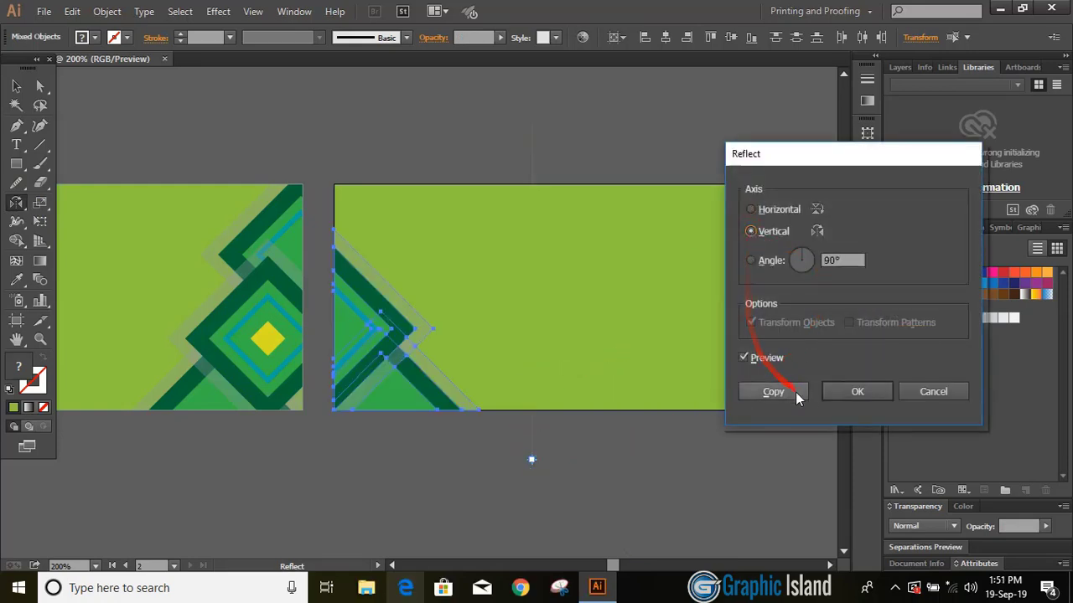
pyautogui.click(772, 392)
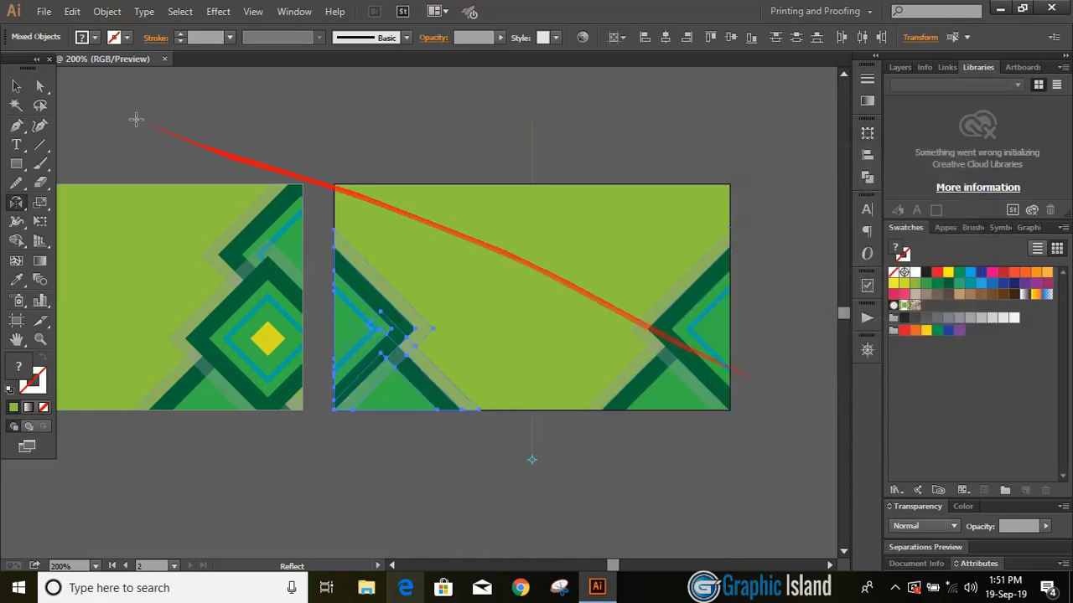
pyautogui.click(21, 87)
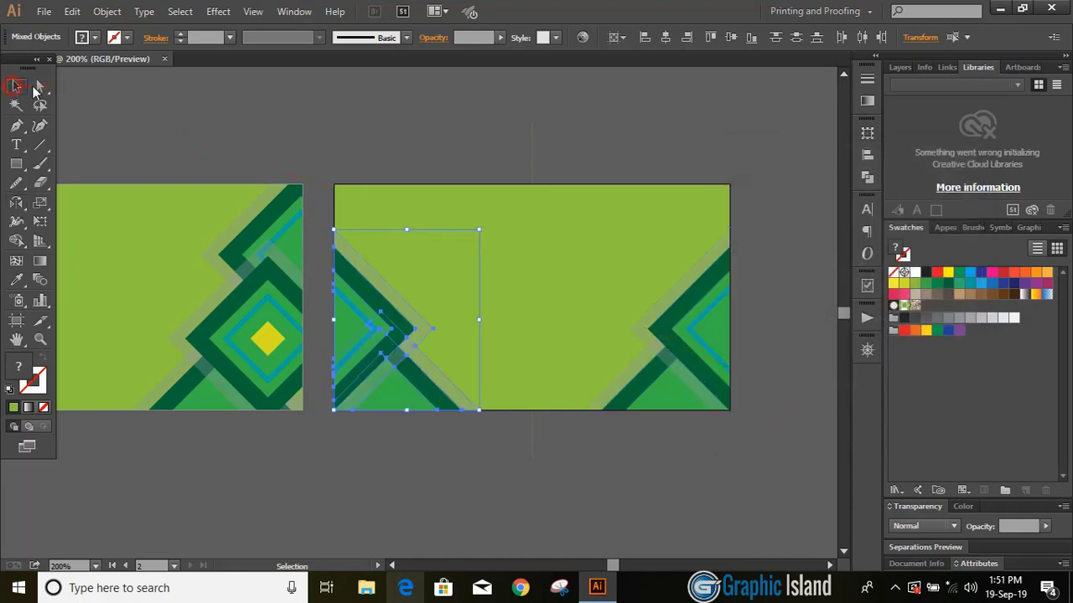
pyautogui.click(300, 98)
# - Draw a thin horizontal rectangle starting just outside the first card's left edge near its top, and fill it yellow
pyautogui.hscroll(-5, 407, 502)
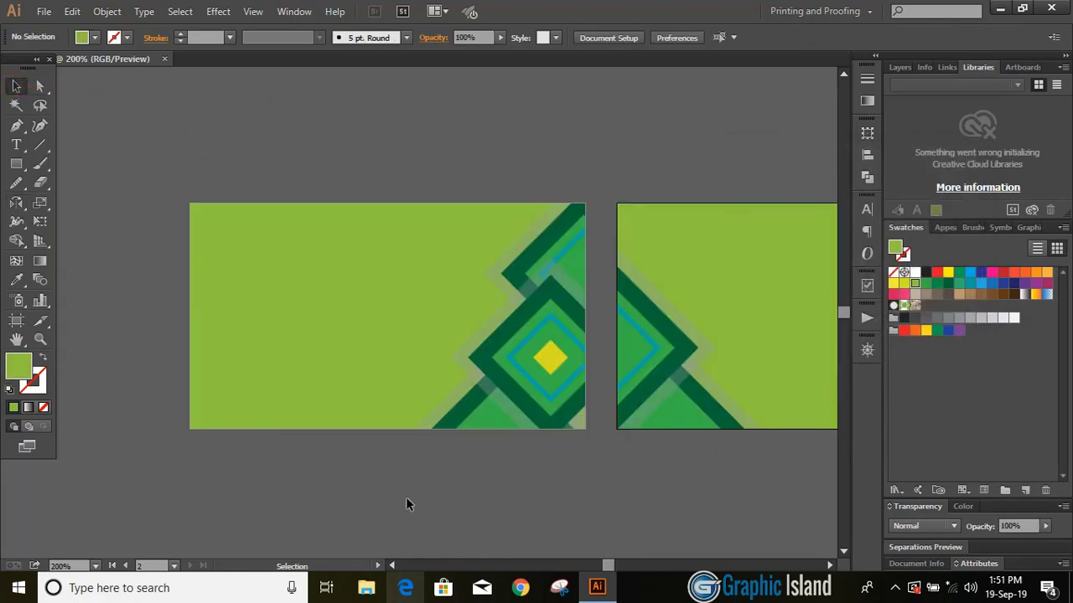
pyautogui.click(16, 165)
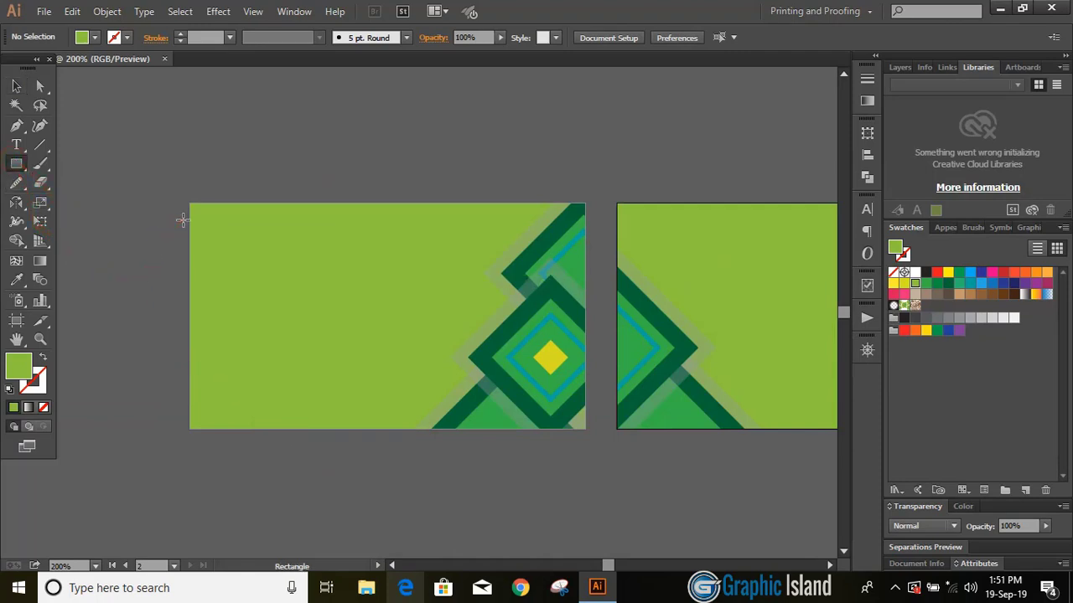
pyautogui.moveTo(182, 220)
pyautogui.mouseDown()
pyautogui.moveTo(196, 234)
pyautogui.moveTo(325, 239)
pyautogui.mouseUp()
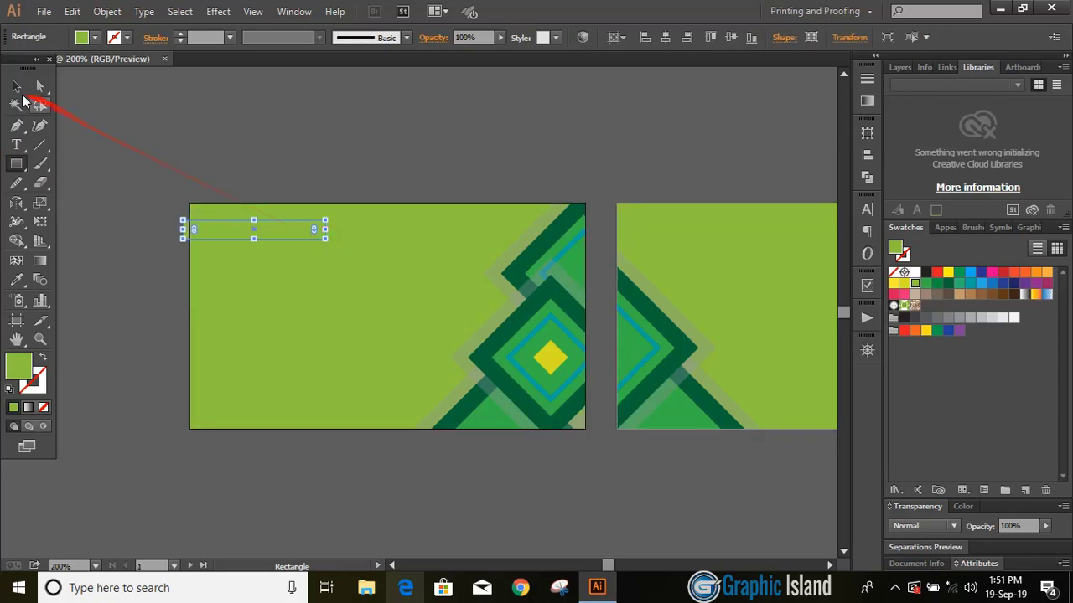
pyautogui.click(15, 85)
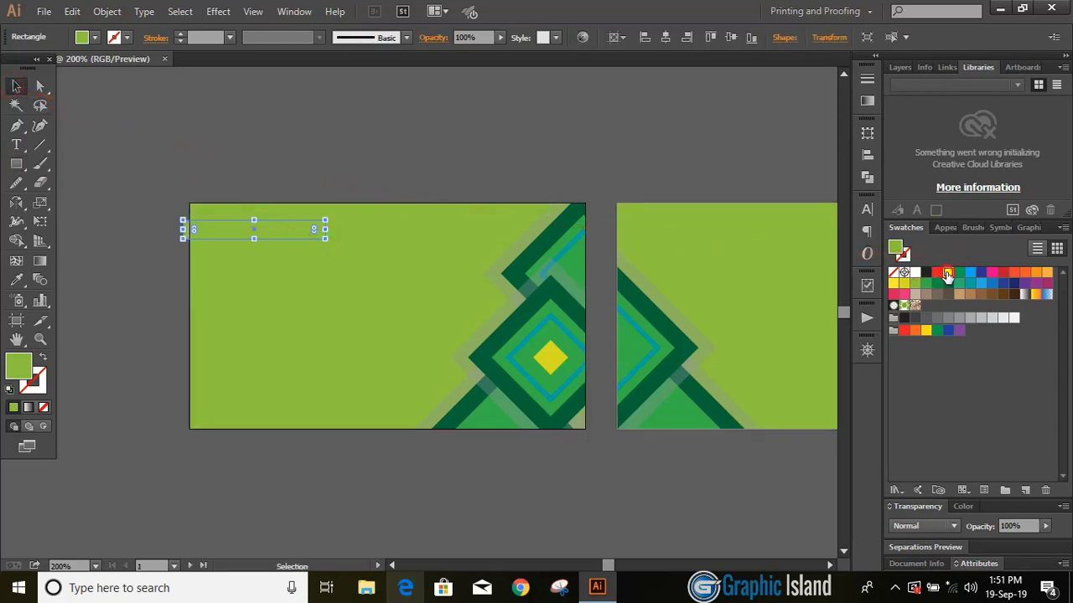
pyautogui.click(947, 274)
# - Resize the yellow stripe to span from the first card's left edge to the second card's right edge, and deselect it
pyautogui.moveTo(326, 229); pyautogui.dragTo(818, 233)
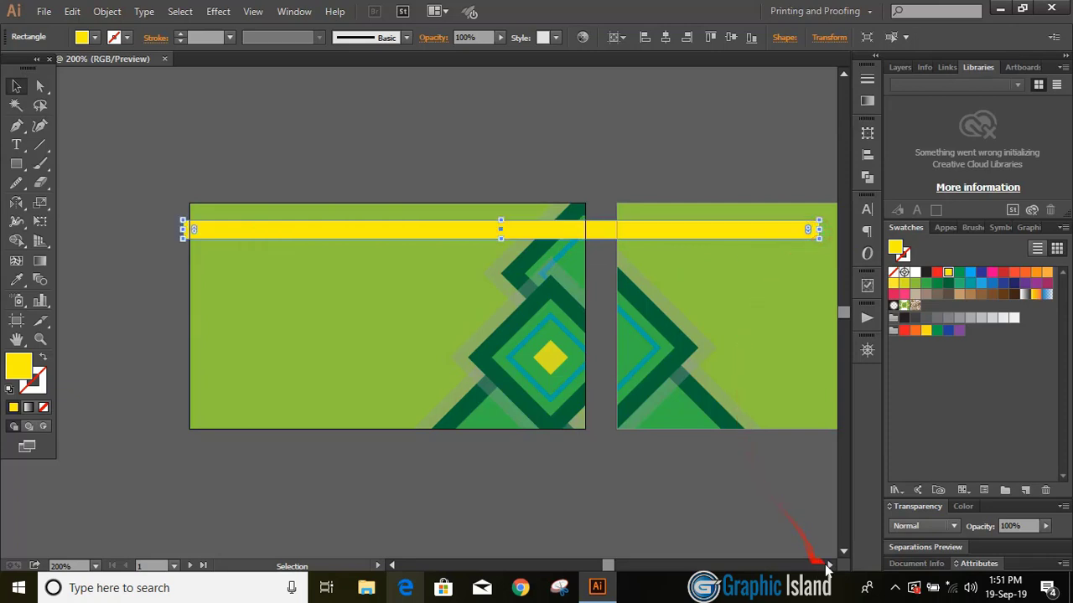
pyautogui.moveTo(829, 566); pyautogui.dragTo(829, 566)
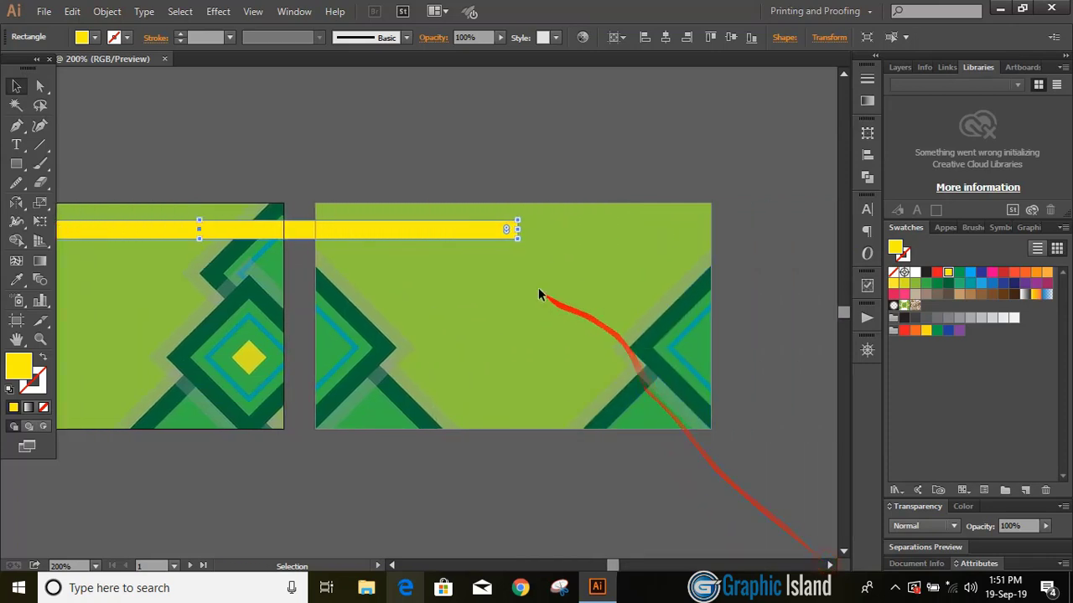
pyautogui.moveTo(525, 230); pyautogui.dragTo(710, 229)
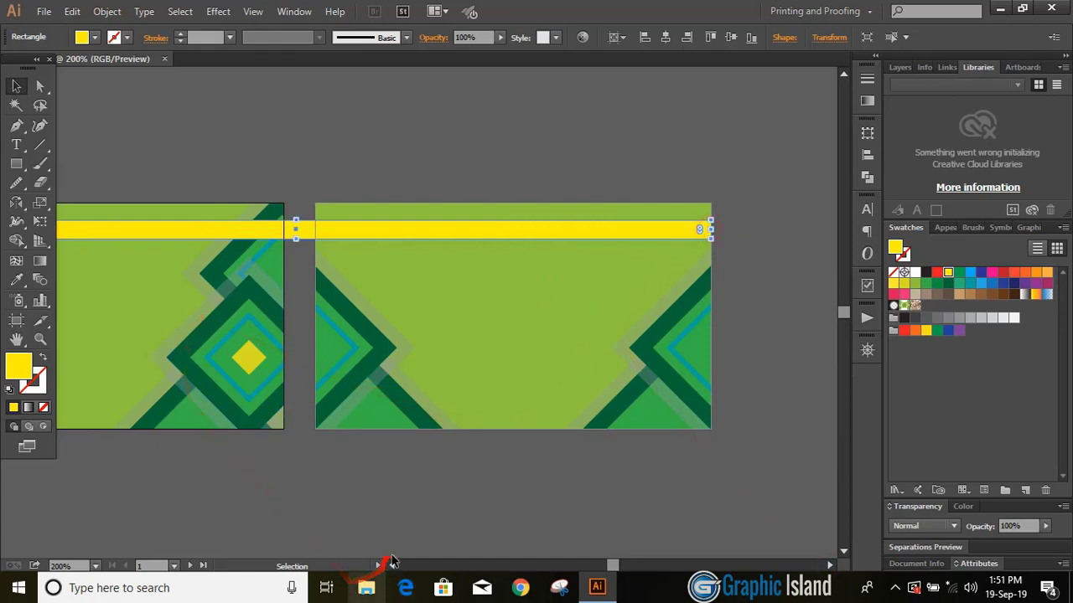
pyautogui.moveTo(393, 567); pyautogui.dragTo(394, 567)
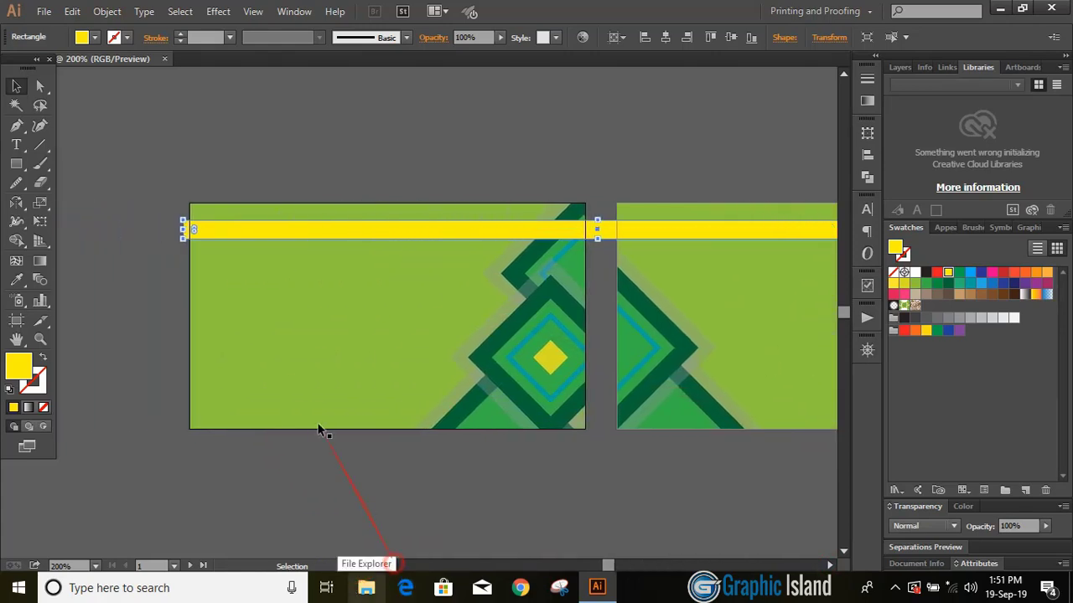
pyautogui.moveTo(182, 230); pyautogui.dragTo(190, 220)
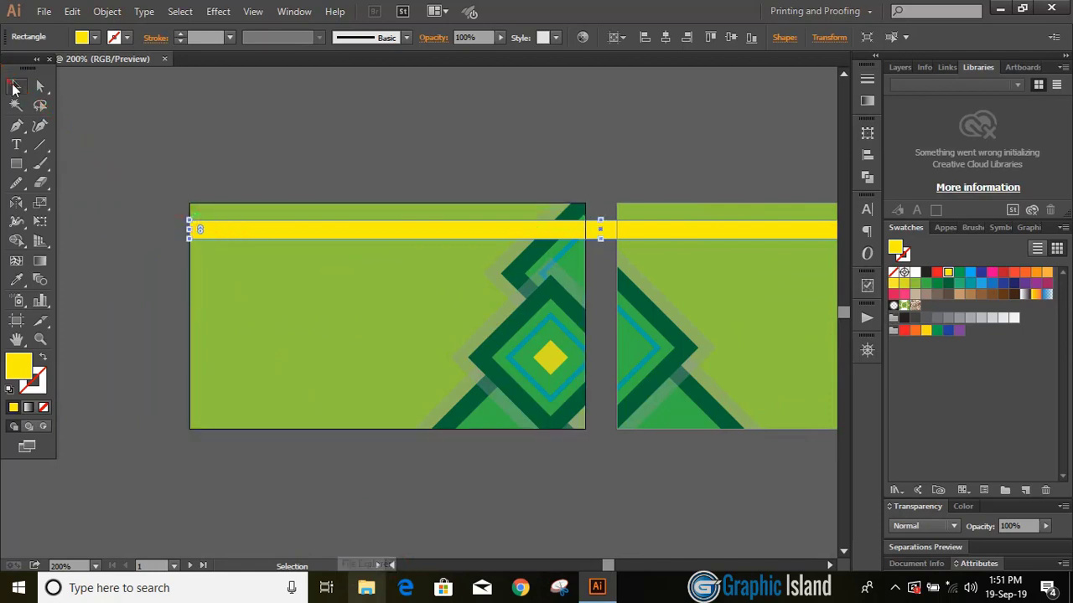
pyautogui.click(324, 134)
# - Copy the yellow stripe a short distance down and repeat the copy until six evenly spaced stripes cover the cards
pyautogui.scroll(-1, 347, 131)
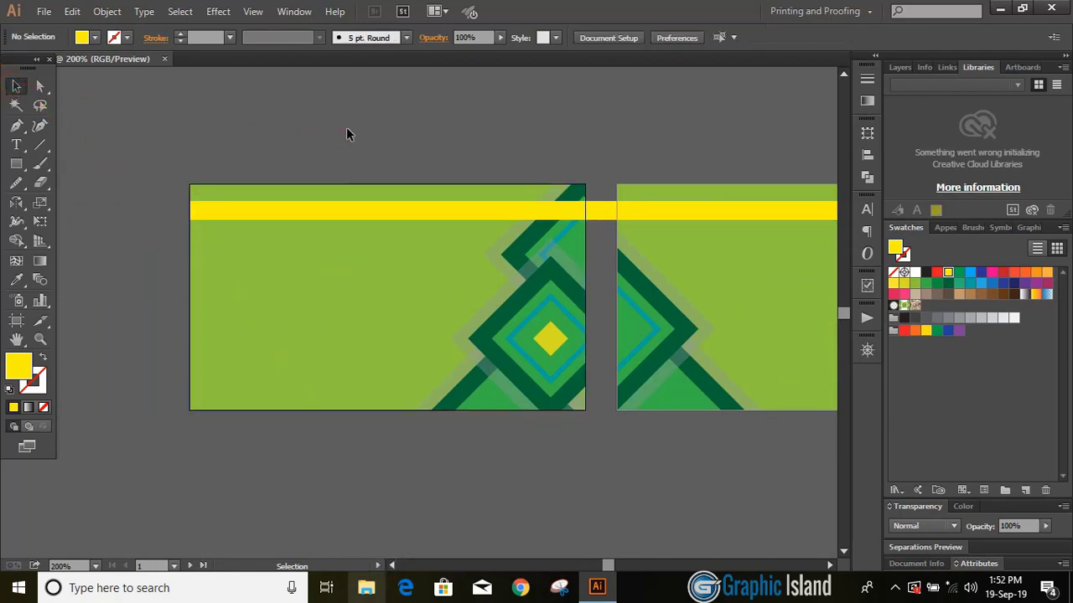
pyautogui.moveTo(389, 214); pyautogui.dragTo(389, 249)
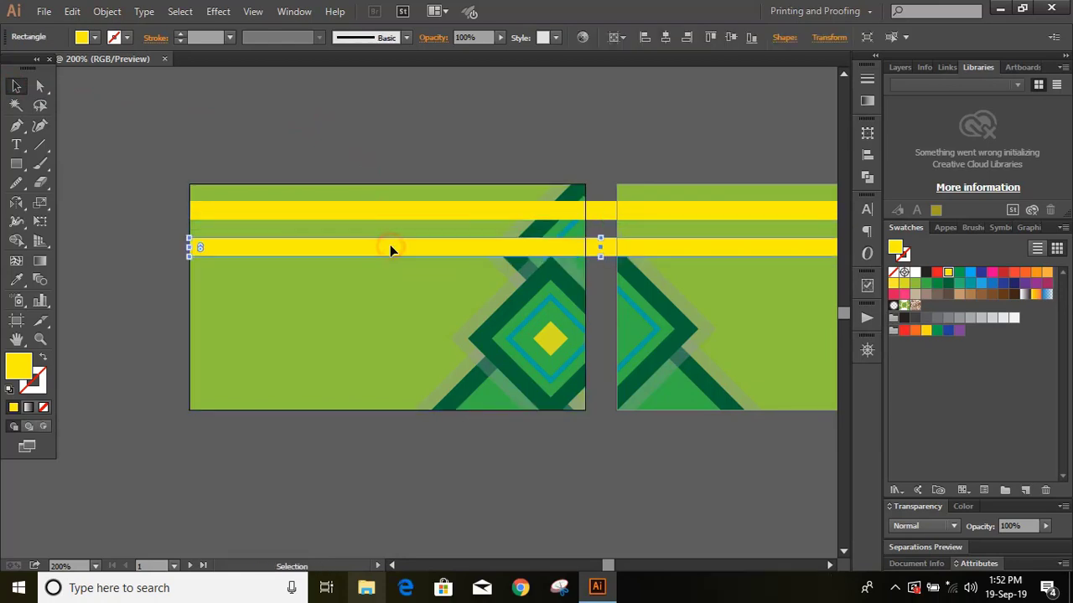
pyautogui.hotkey('ctrl', 'd')
pyautogui.hotkey('ctrl', 'd')
pyautogui.hotkey('ctrl', 'd')
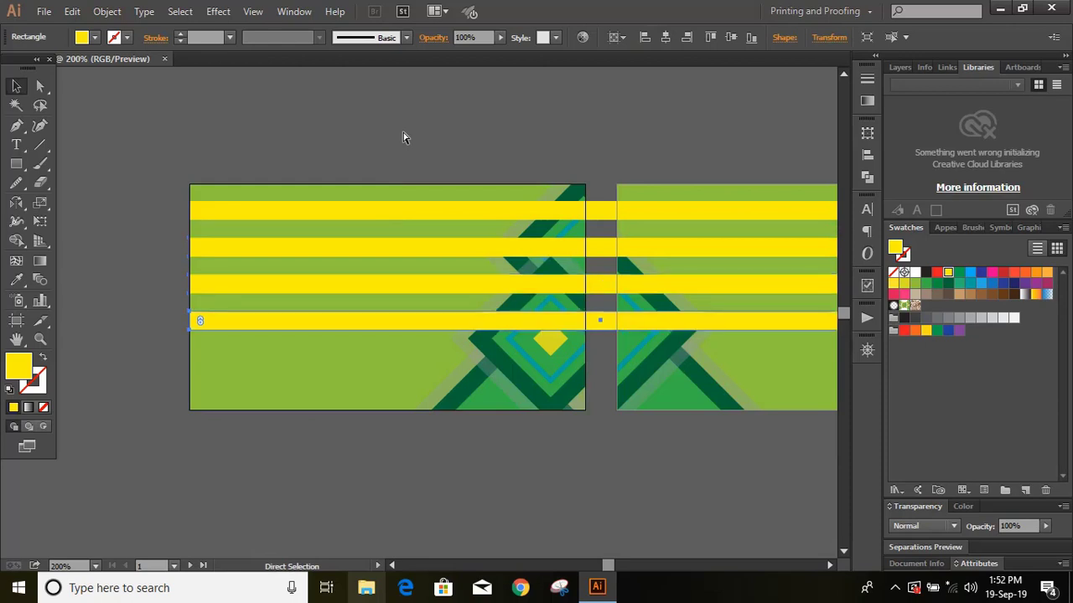
pyautogui.hotkey('ctrl', 'd')
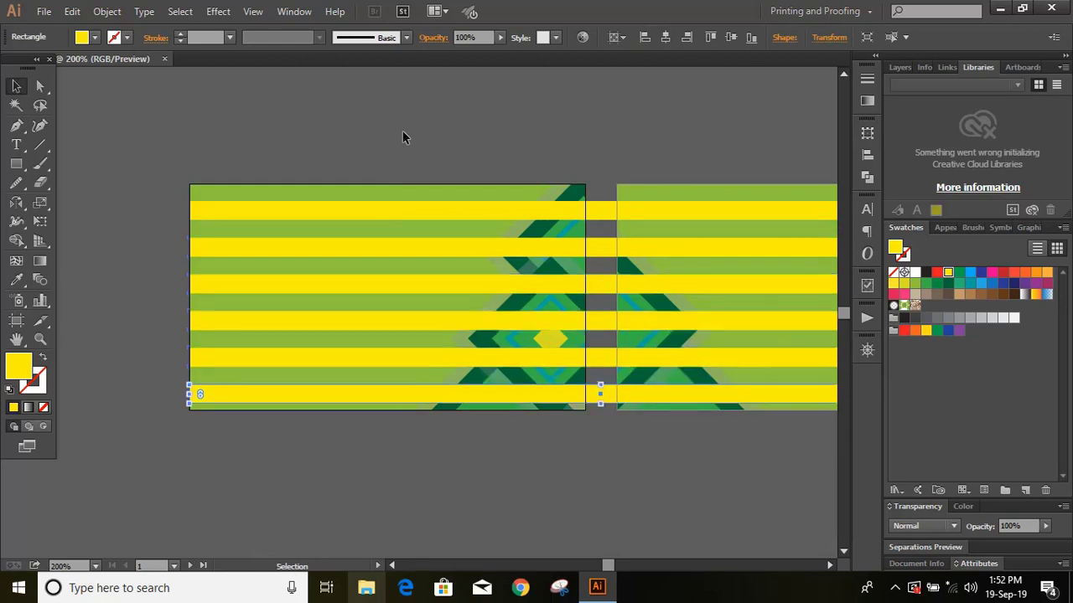
pyautogui.click(16, 85)
pyautogui.click(344, 141)
# - Nudge all six yellow stripes up slightly so the top and bottom margins on the cards match, and deselect them
pyautogui.click(312, 209)
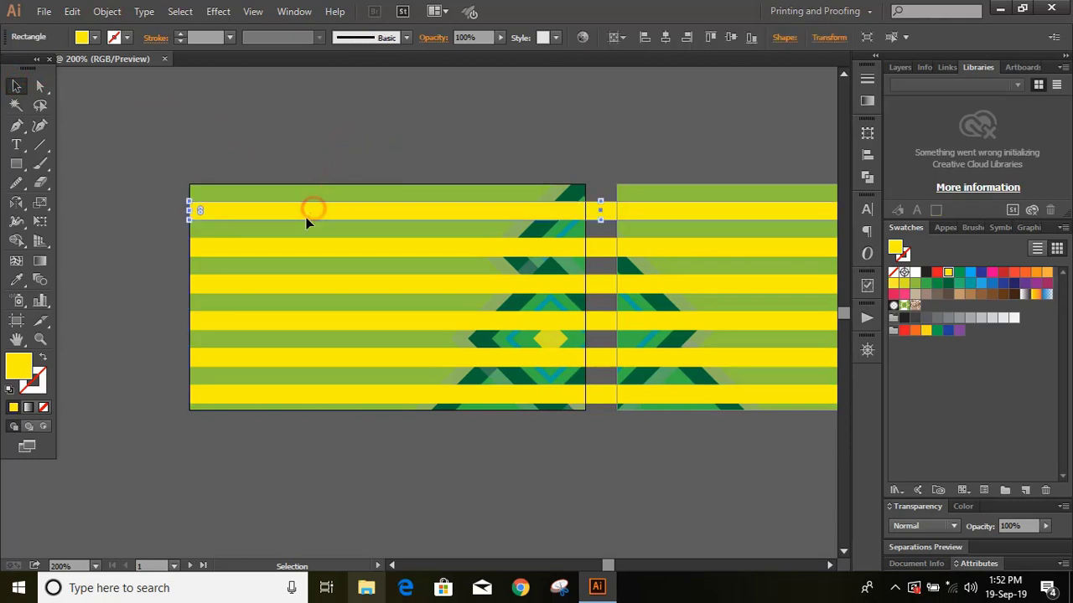
pyautogui.keyDown('shift'); pyautogui.click(297, 246); pyautogui.keyUp('shift')
pyautogui.keyDown('shift'); pyautogui.click(298, 283); pyautogui.keyUp('shift')
pyautogui.keyDown('shift'); pyautogui.click(295, 318); pyautogui.keyUp('shift')
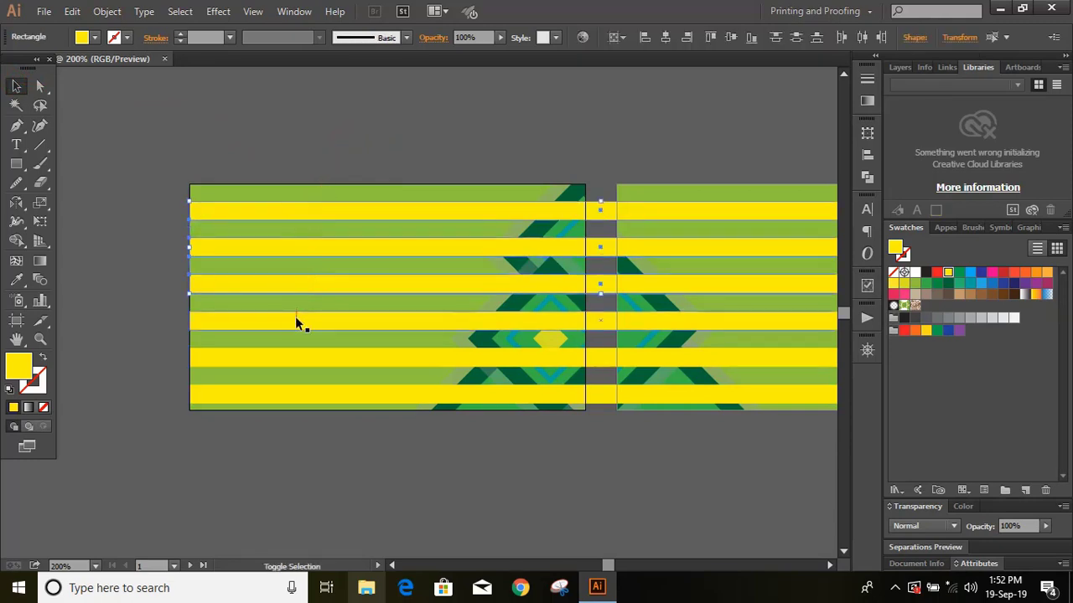
pyautogui.keyDown('shift'); pyautogui.click(293, 356); pyautogui.keyUp('shift')
pyautogui.keyDown('shift'); pyautogui.click(294, 390); pyautogui.keyUp('shift')
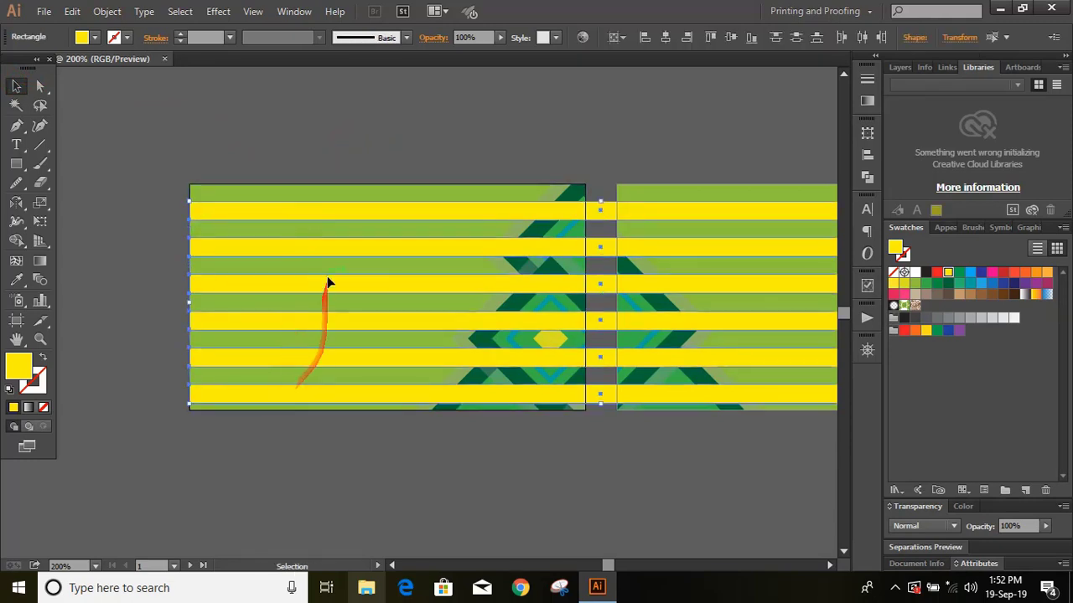
pyautogui.press('Up')
pyautogui.press('Up')
pyautogui.press('Up')
pyautogui.press('Up')
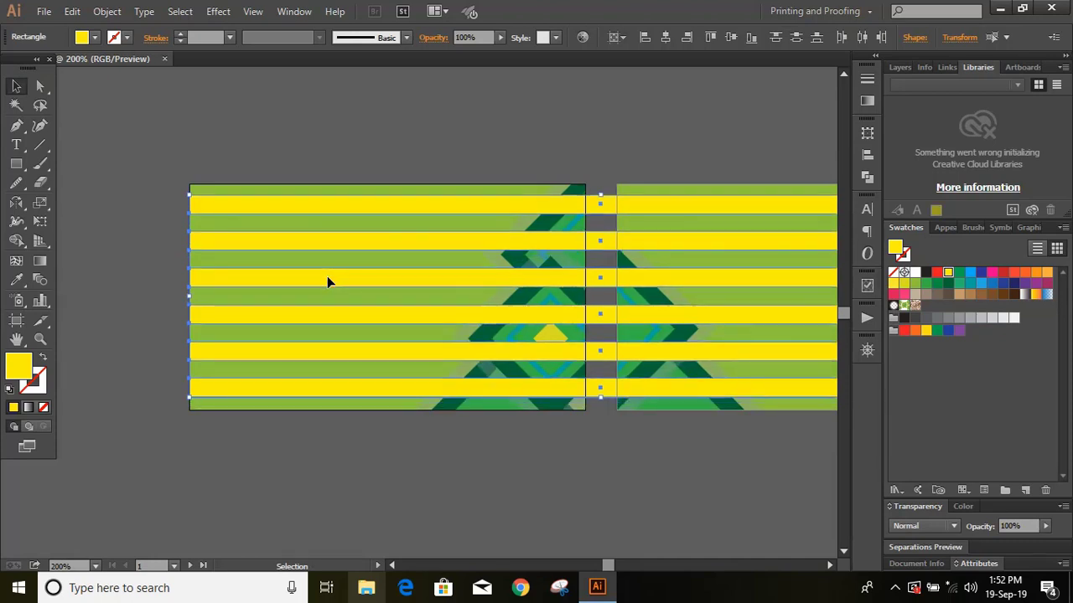
pyautogui.press('Down')
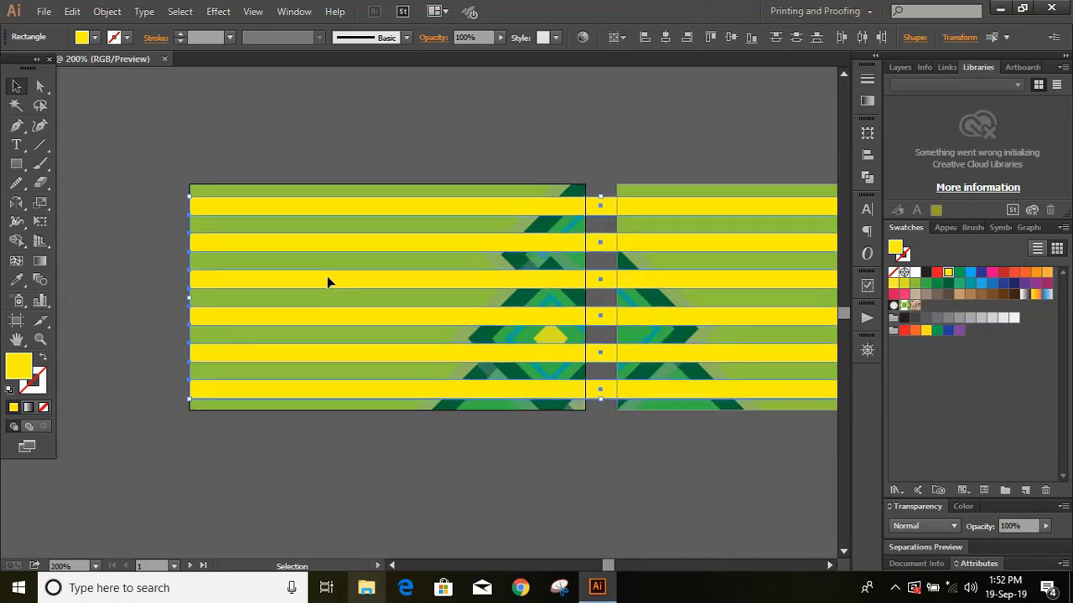
pyautogui.click(562, 452)
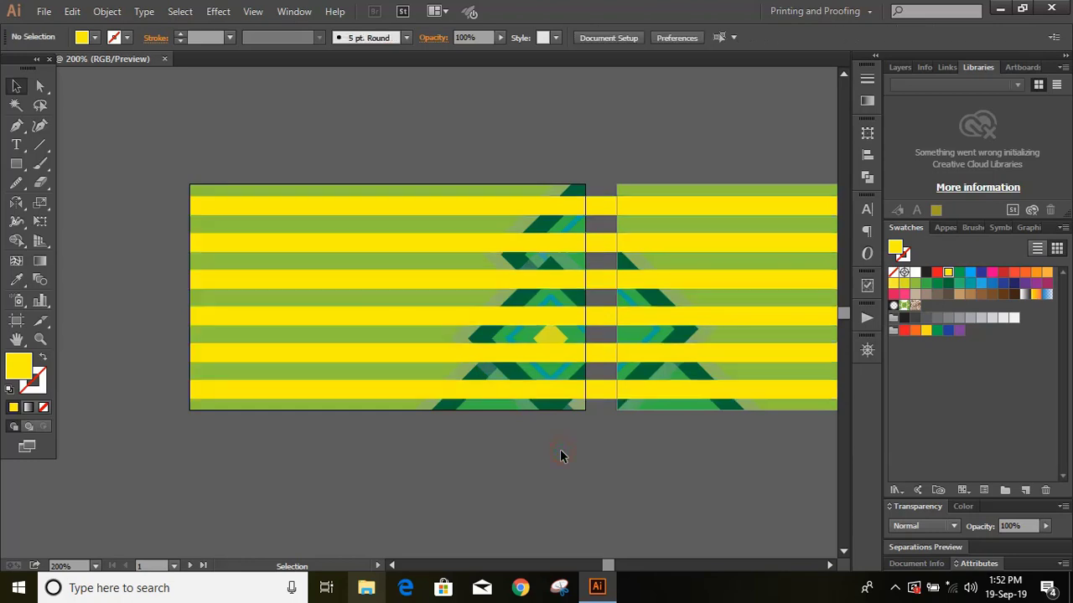
# - Draw a yellow rectangle that exactly fills the gap between the two cards, from their top edge to their bottom edge
pyautogui.click(827, 566)
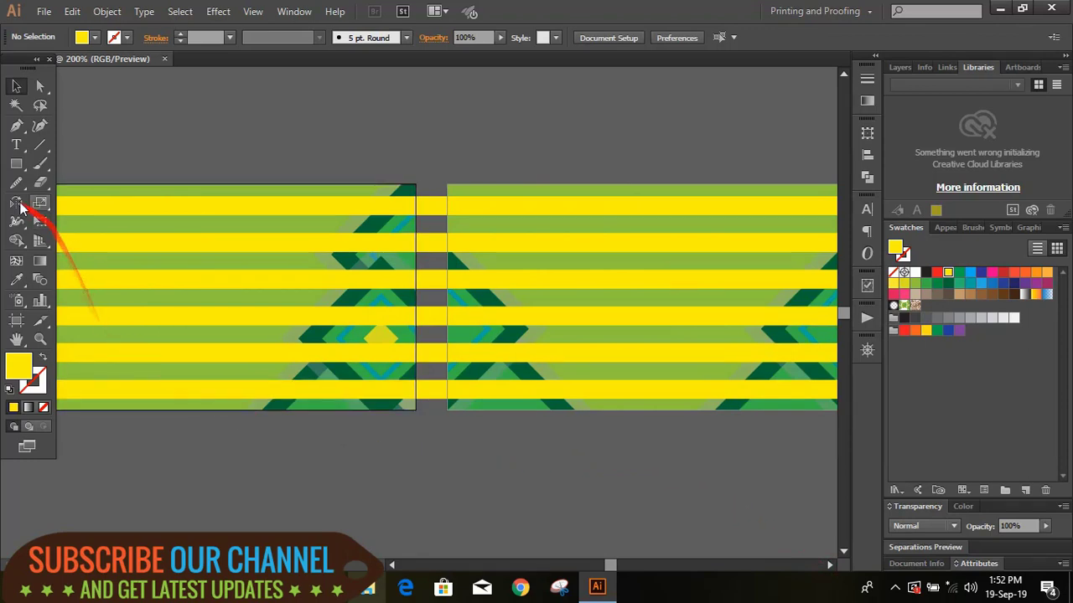
pyautogui.click(16, 163)
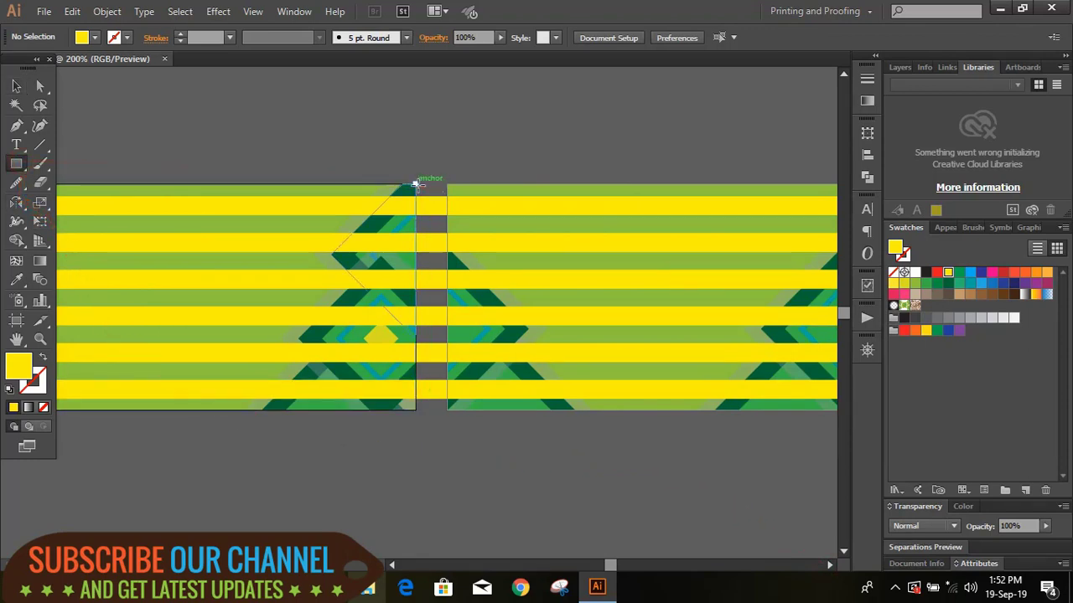
pyautogui.moveTo(415, 183); pyautogui.dragTo(450, 411)
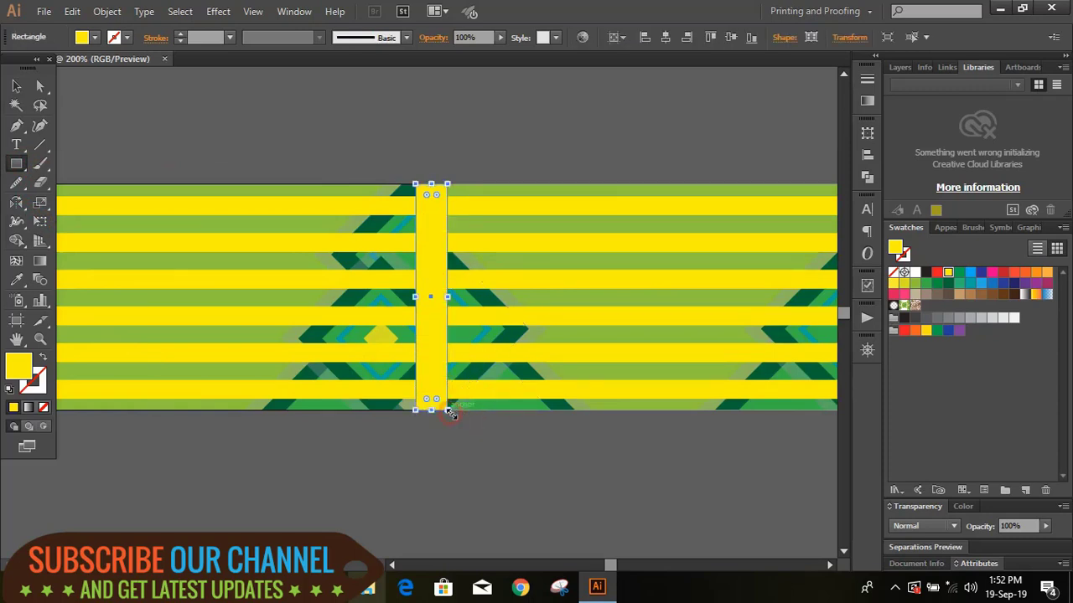
pyautogui.click(16, 86)
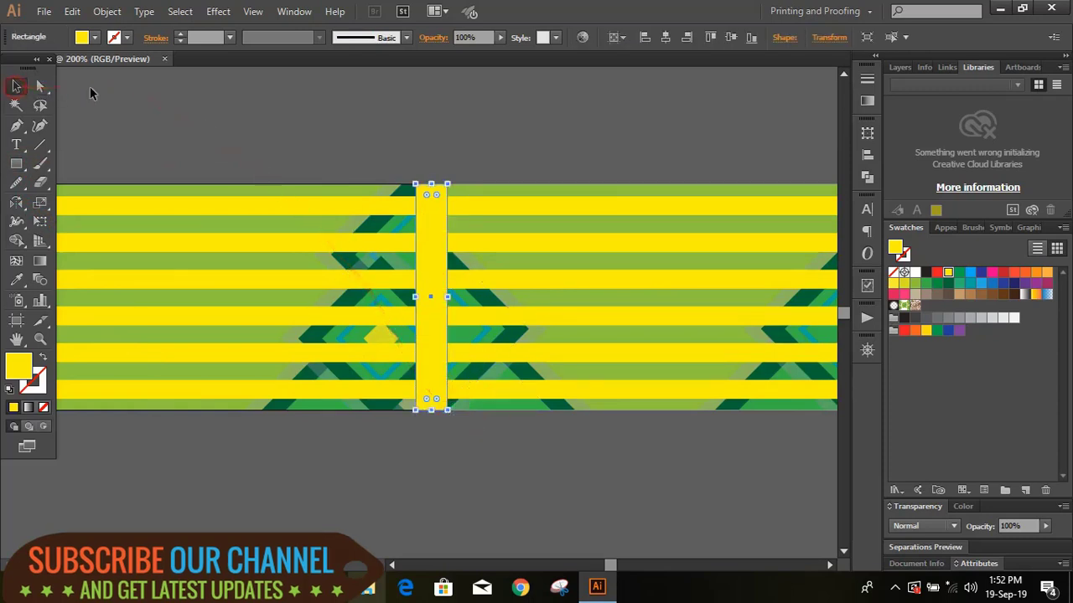
# - Remove the gap rectangle and the stripe sections crossing it with Shape Builder, so the six stripes are split between the two cards
pyautogui.click(348, 212)
pyautogui.click(356, 242)
pyautogui.keyDown('shift'); pyautogui.click(366, 282); pyautogui.keyUp('shift')
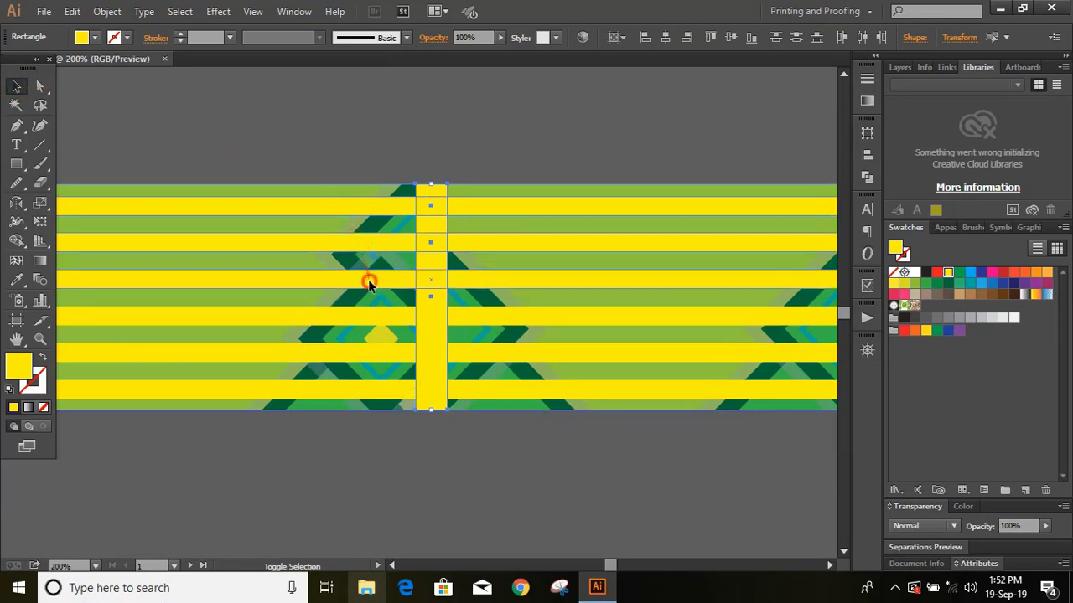
pyautogui.keyDown('shift'); pyautogui.click(369, 320); pyautogui.keyUp('shift')
pyautogui.keyDown('shift'); pyautogui.click(366, 355); pyautogui.keyUp('shift')
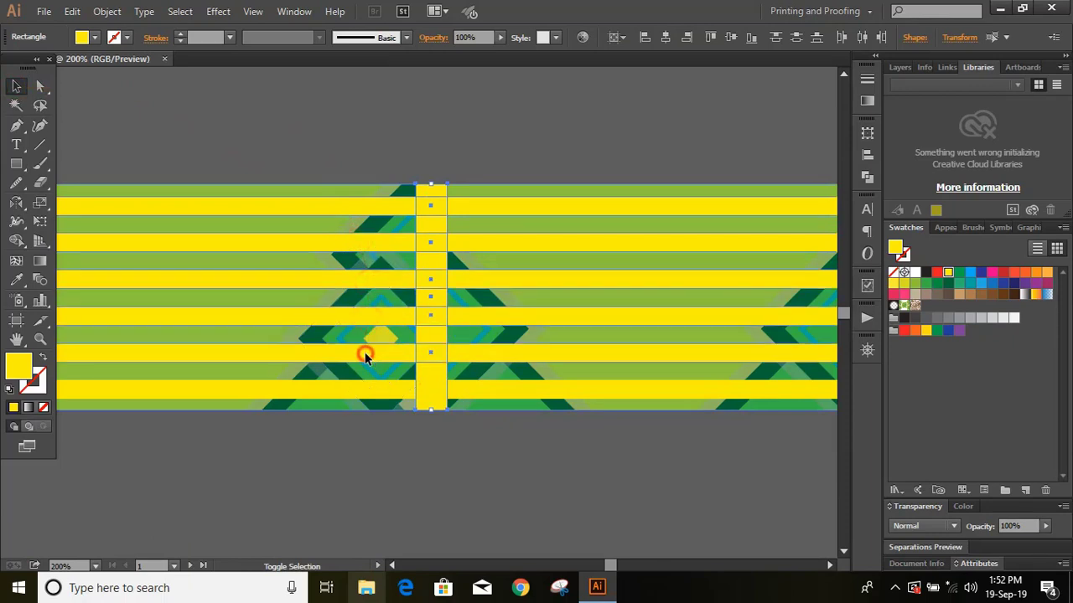
pyautogui.keyDown('shift'); pyautogui.click(369, 385); pyautogui.keyUp('shift')
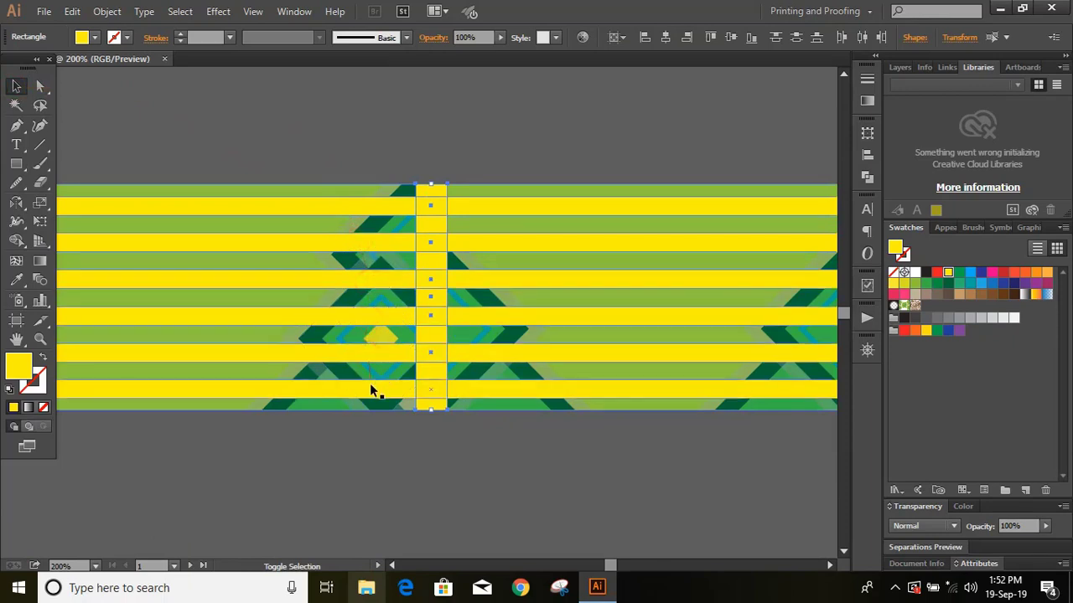
pyautogui.click(15, 242)
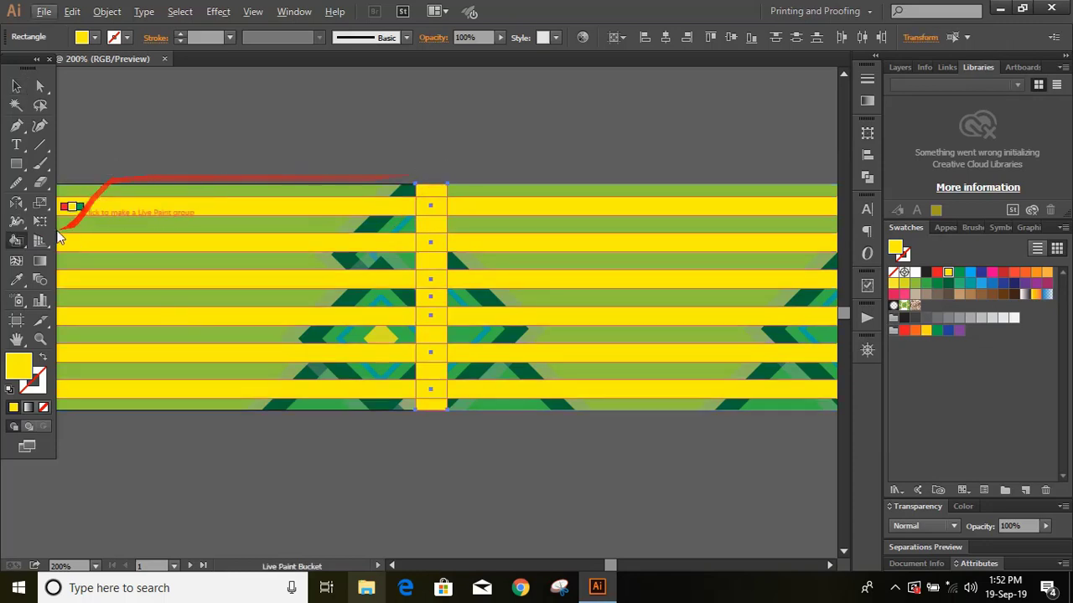
pyautogui.moveTo(15, 241); pyautogui.dragTo(93, 241)
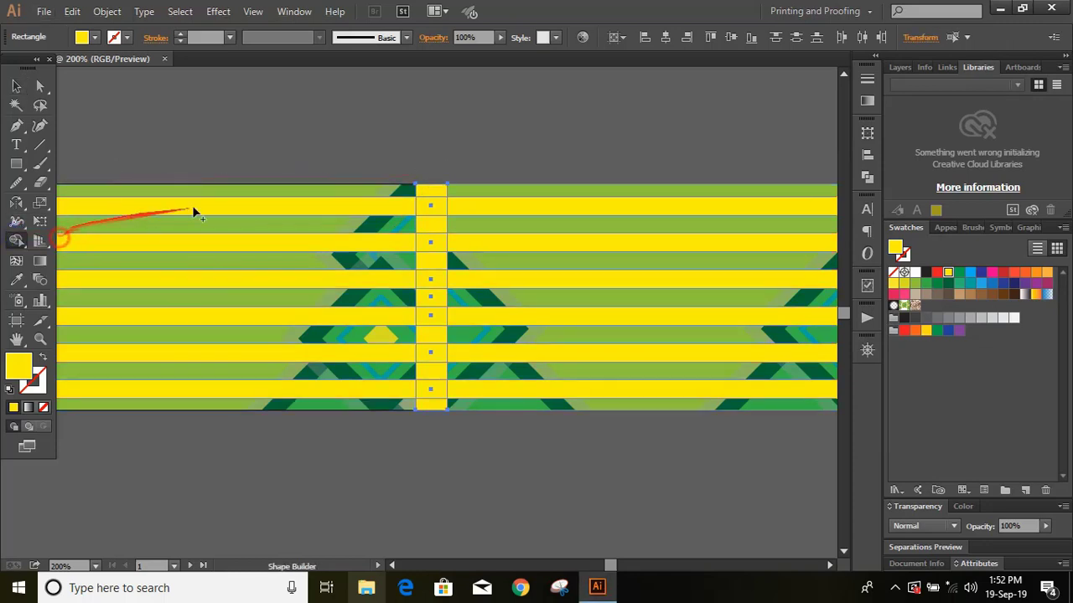
pyautogui.moveTo(423, 190); pyautogui.dragTo(429, 416)
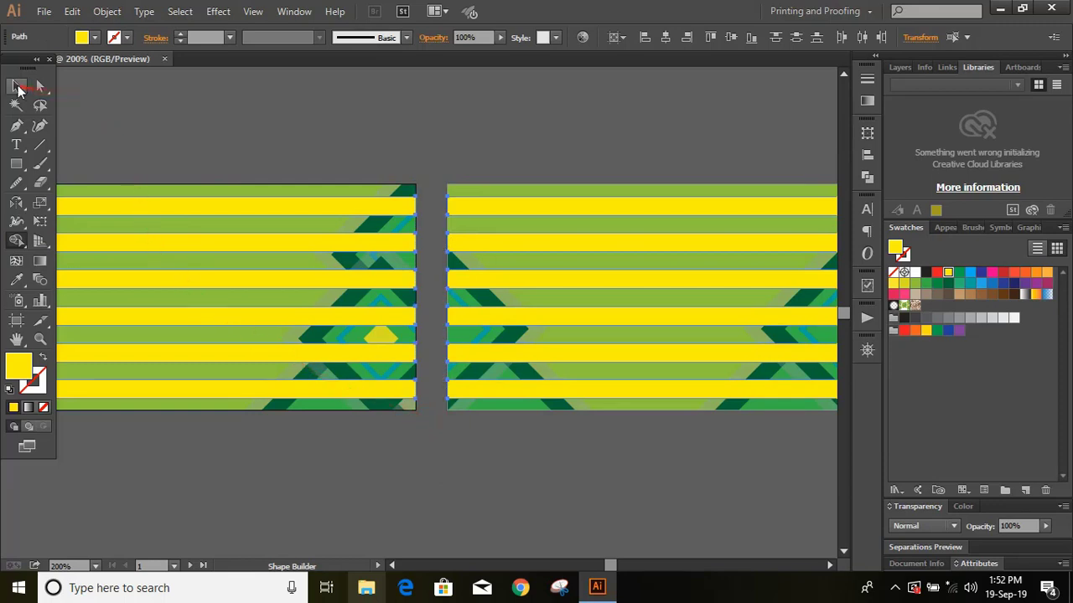
pyautogui.click(18, 86)
pyautogui.click(276, 85)
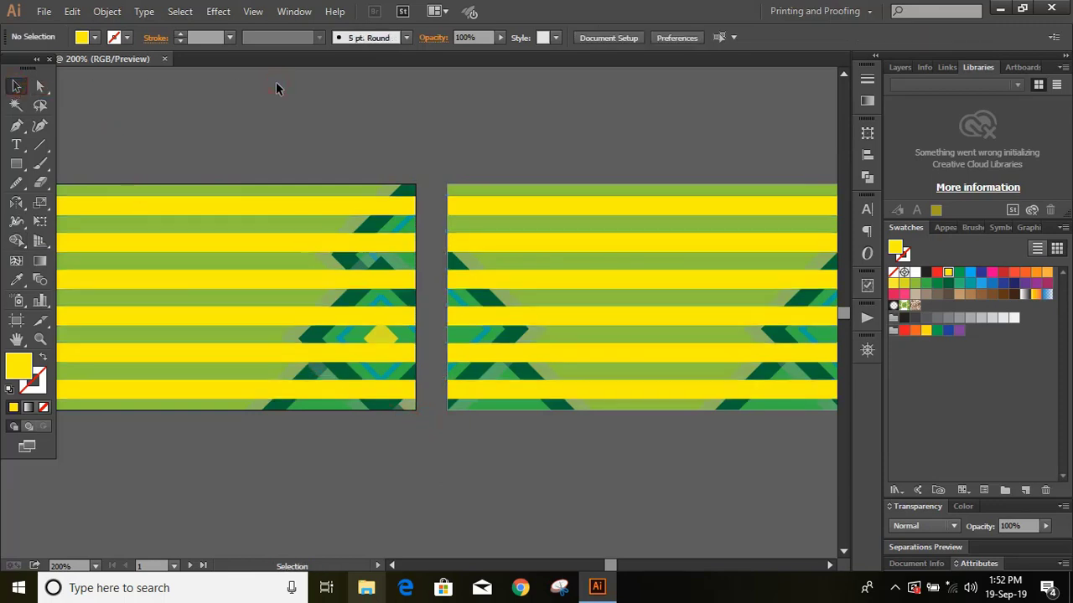
# - Send the yellow stripes on both cards to the back of the stacking order, and deselect them
pyautogui.click(394, 566)
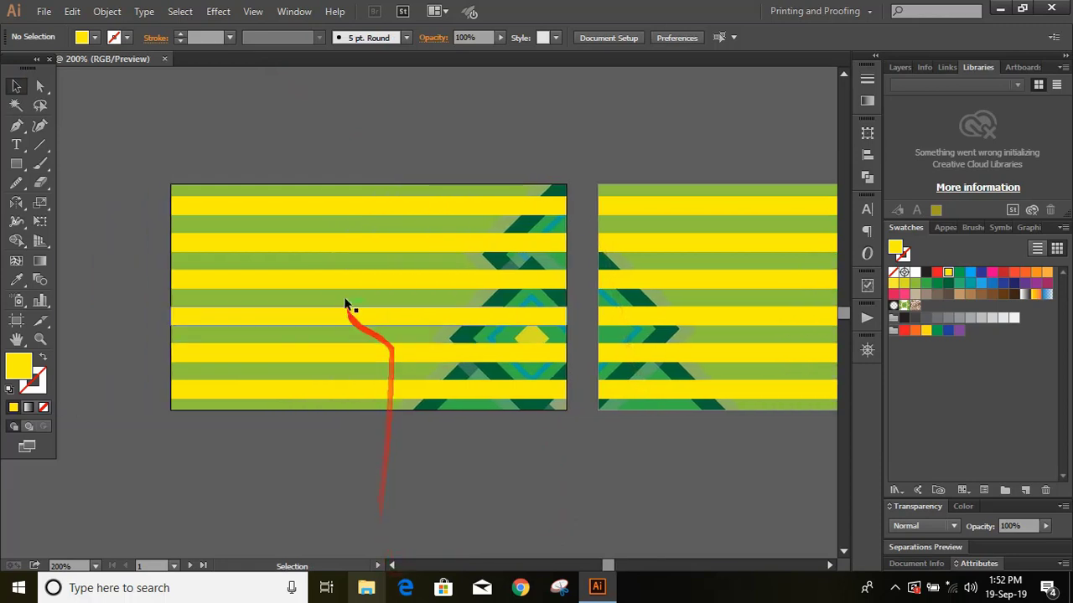
pyautogui.click(378, 208)
pyautogui.keyDown('shift'); pyautogui.click(362, 243); pyautogui.keyUp('shift')
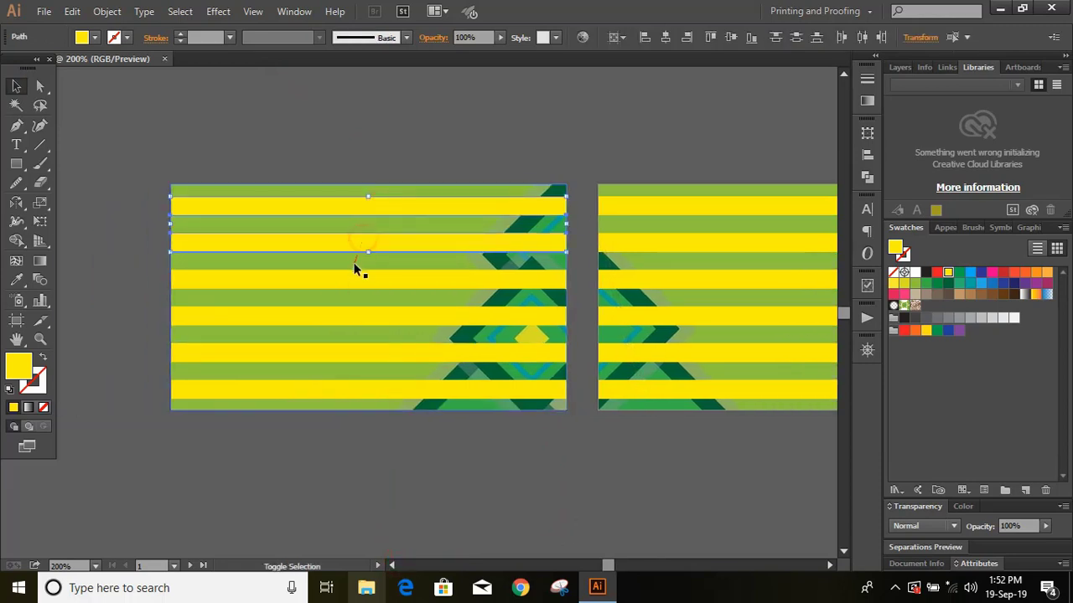
pyautogui.keyDown('shift'); pyautogui.click(354, 275); pyautogui.keyUp('shift')
pyautogui.keyDown('shift'); pyautogui.click(349, 316); pyautogui.keyUp('shift')
pyautogui.keyDown('shift'); pyautogui.click(350, 350); pyautogui.keyUp('shift')
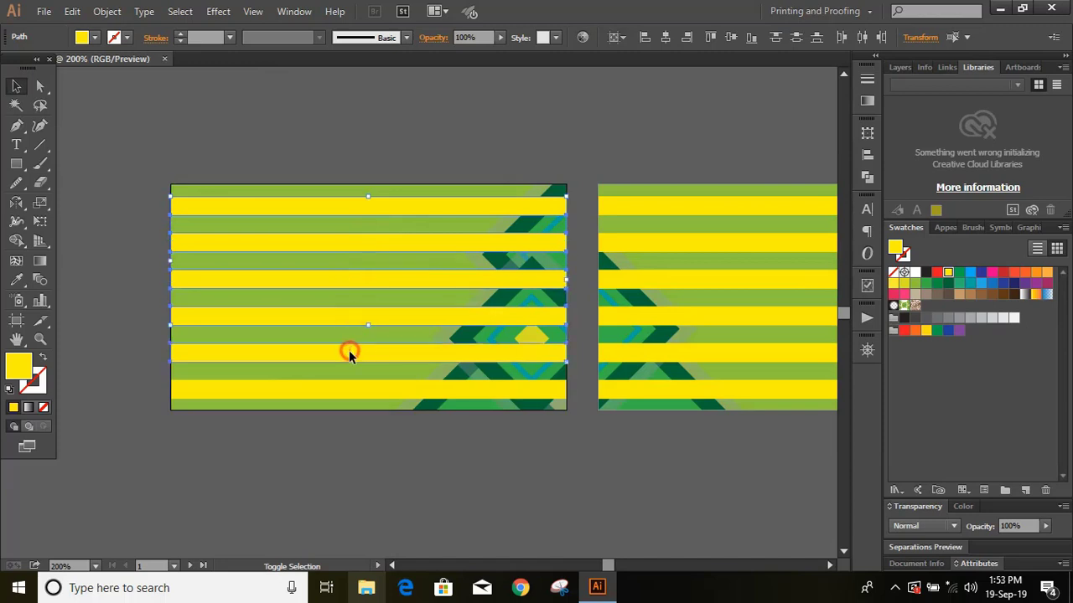
pyautogui.keyDown('shift'); pyautogui.click(343, 387); pyautogui.keyUp('shift')
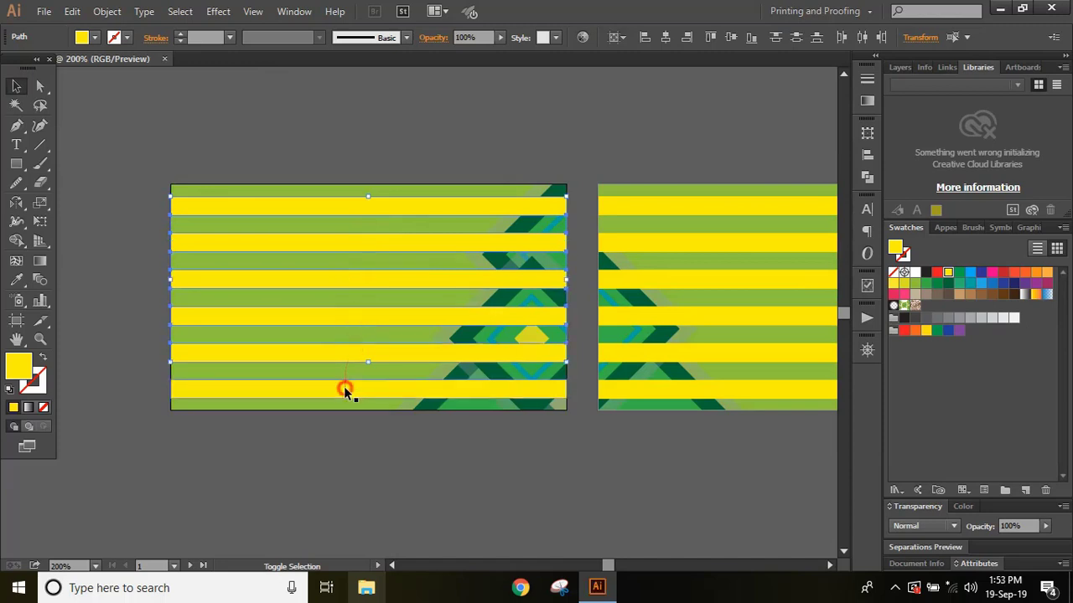
pyautogui.keyDown('shift'); pyautogui.click(647, 208); pyautogui.keyUp('shift')
pyautogui.keyDown('shift'); pyautogui.click(655, 277); pyautogui.keyUp('shift')
pyautogui.keyDown('shift'); pyautogui.click(649, 316); pyautogui.keyUp('shift')
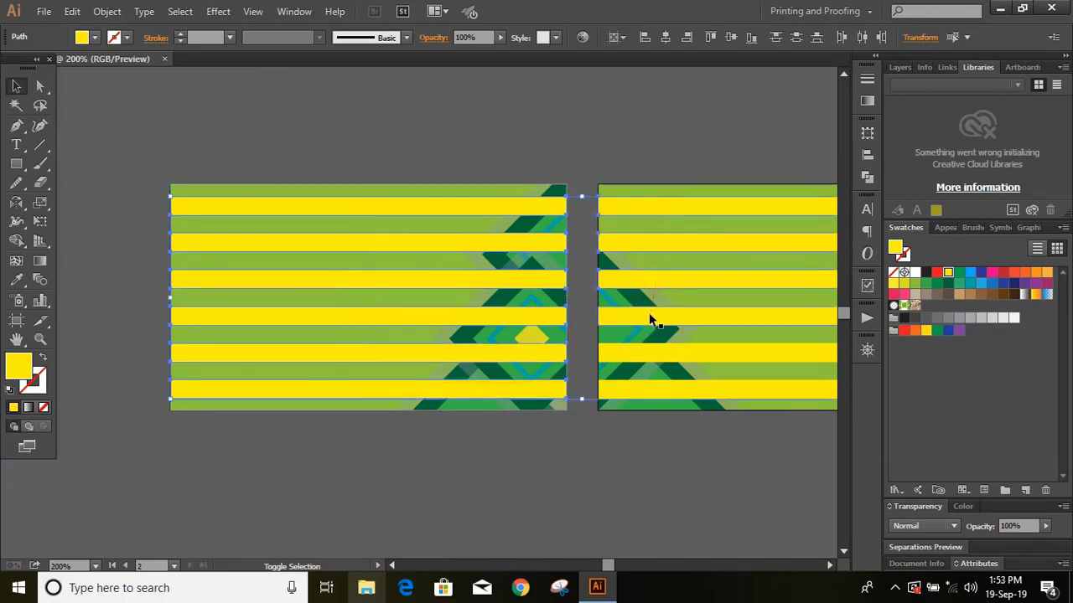
pyautogui.keyDown('shift'); pyautogui.click(640, 354); pyautogui.keyUp('shift')
pyautogui.keyDown('shift'); pyautogui.click(638, 387); pyautogui.keyUp('shift')
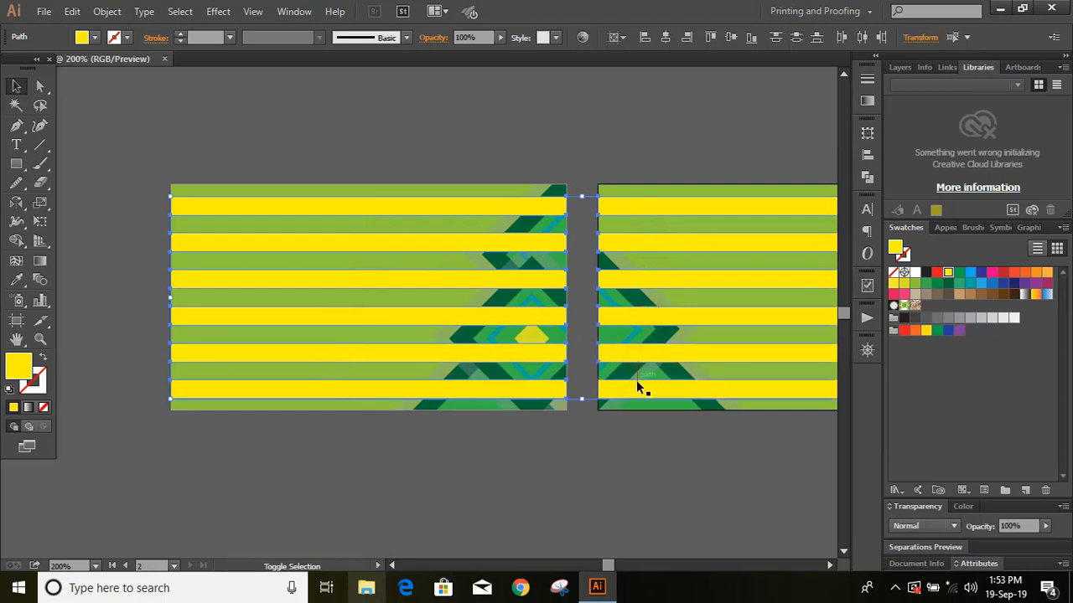
pyautogui.rightClick(637, 390)
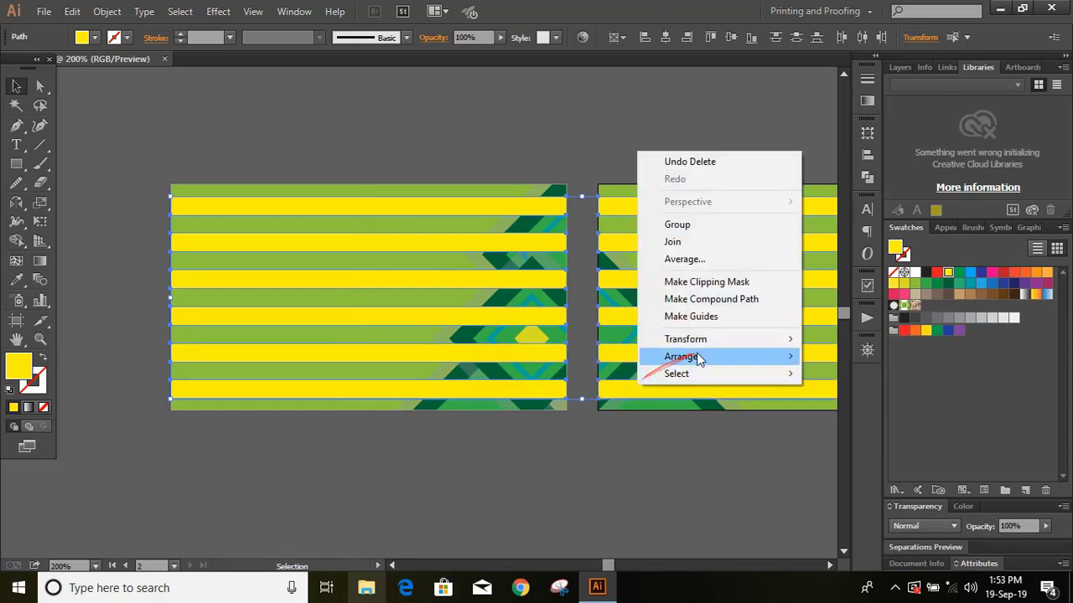
pyautogui.moveTo(709, 357)
pyautogui.click(850, 408)
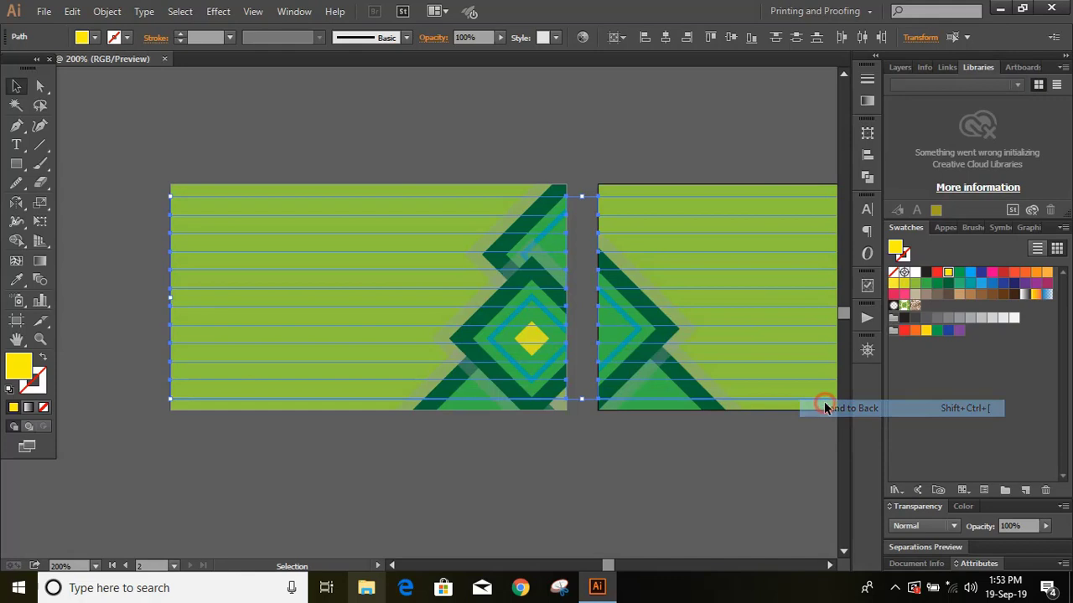
pyautogui.click(482, 446)
# - Send the first card's green background to the back, behind its yellow stripes
pyautogui.click(338, 288)
pyautogui.rightClick(338, 289)
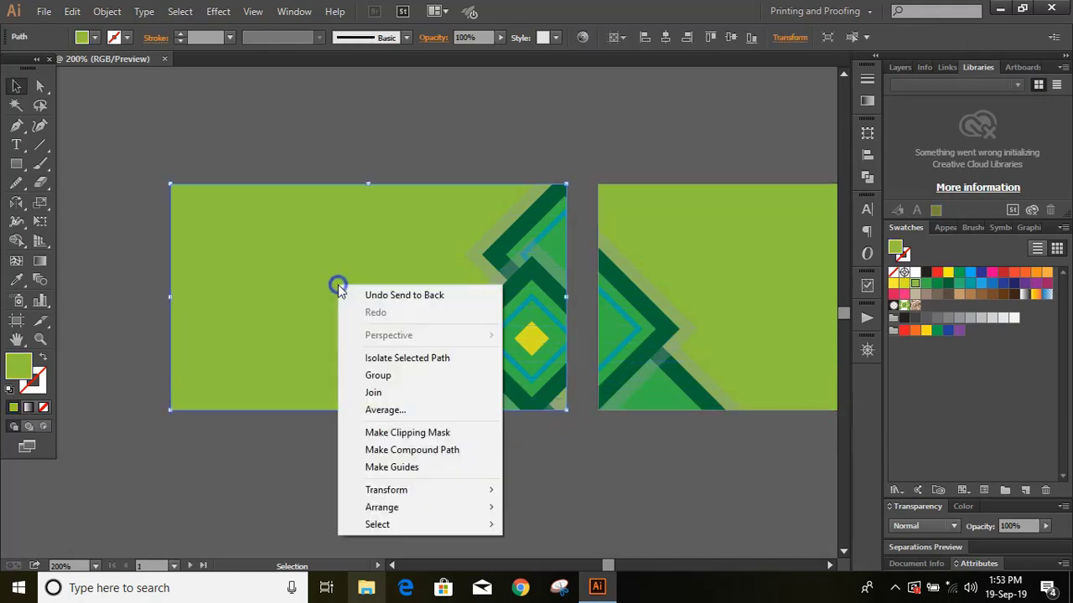
pyautogui.moveTo(486, 510)
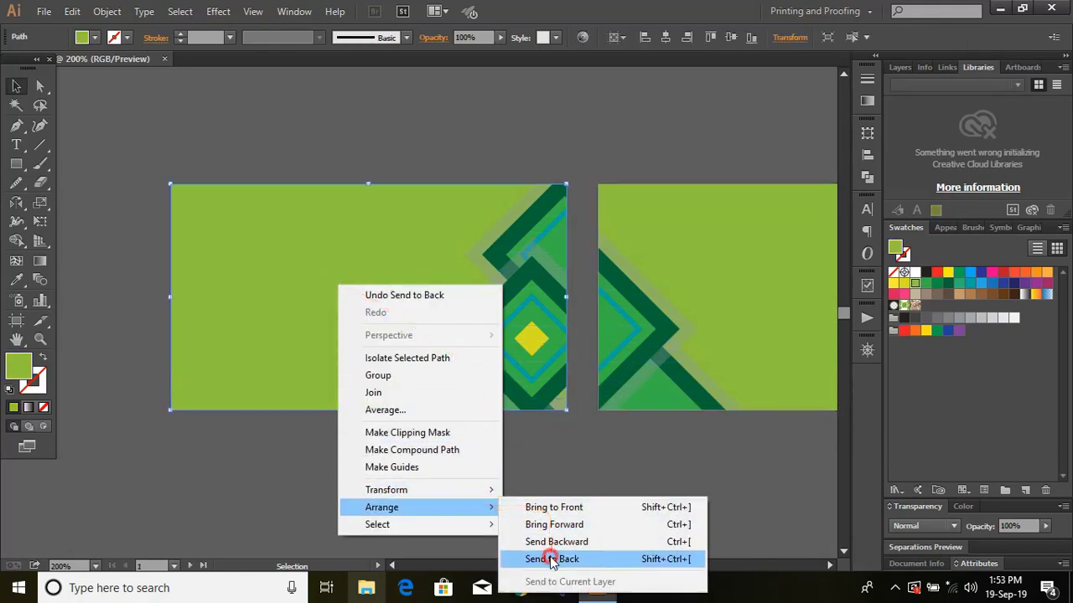
pyautogui.click(546, 555)
# - Unlock all objects and send the second card's green background to the back, behind its yellow stripes
pyautogui.hscroll(5, 474, 392)
pyautogui.click(107, 11)
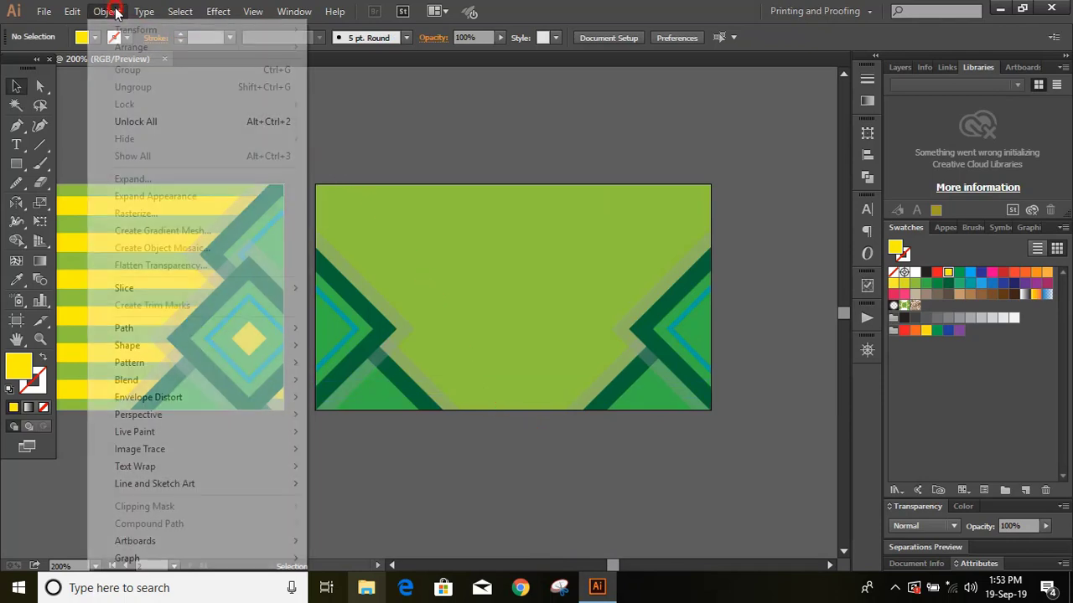
pyautogui.click(186, 120)
pyautogui.click(493, 105)
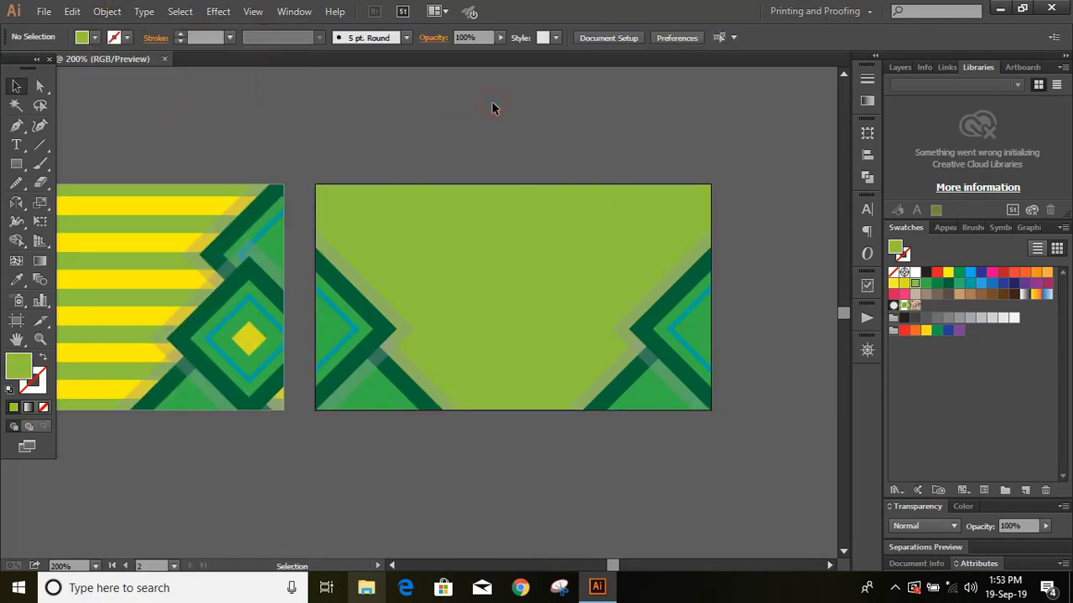
pyautogui.click(465, 217)
pyautogui.rightClick(465, 217)
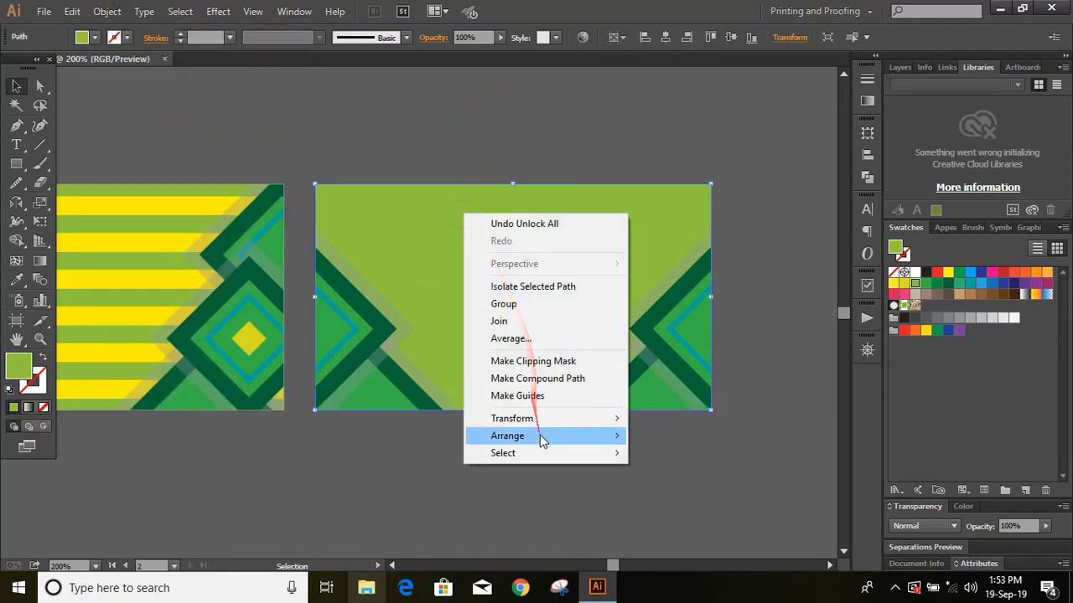
pyautogui.moveTo(540, 436)
pyautogui.click(708, 487)
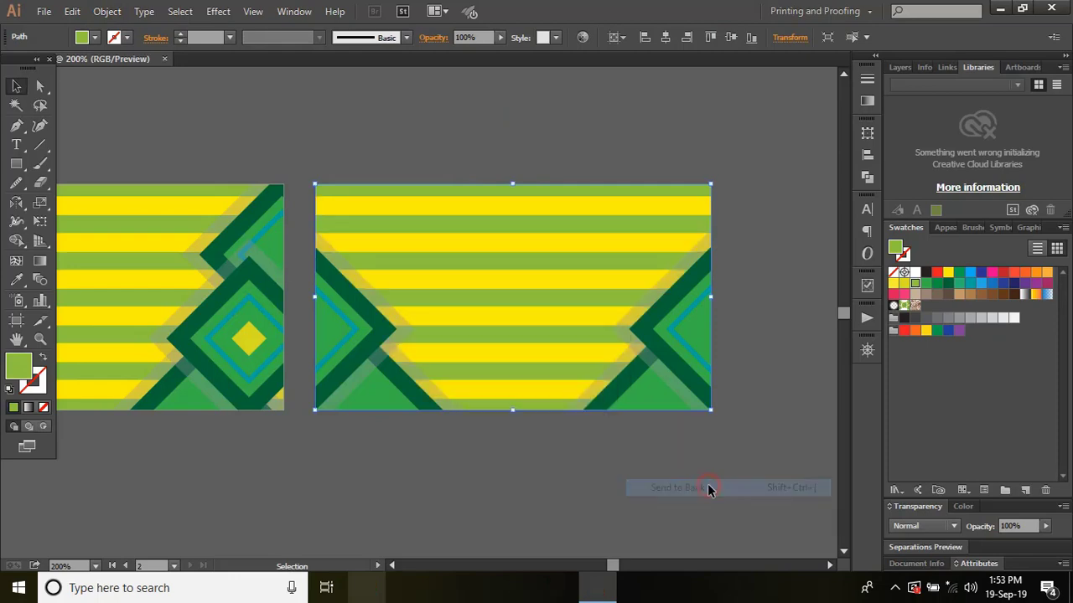
pyautogui.click(558, 455)
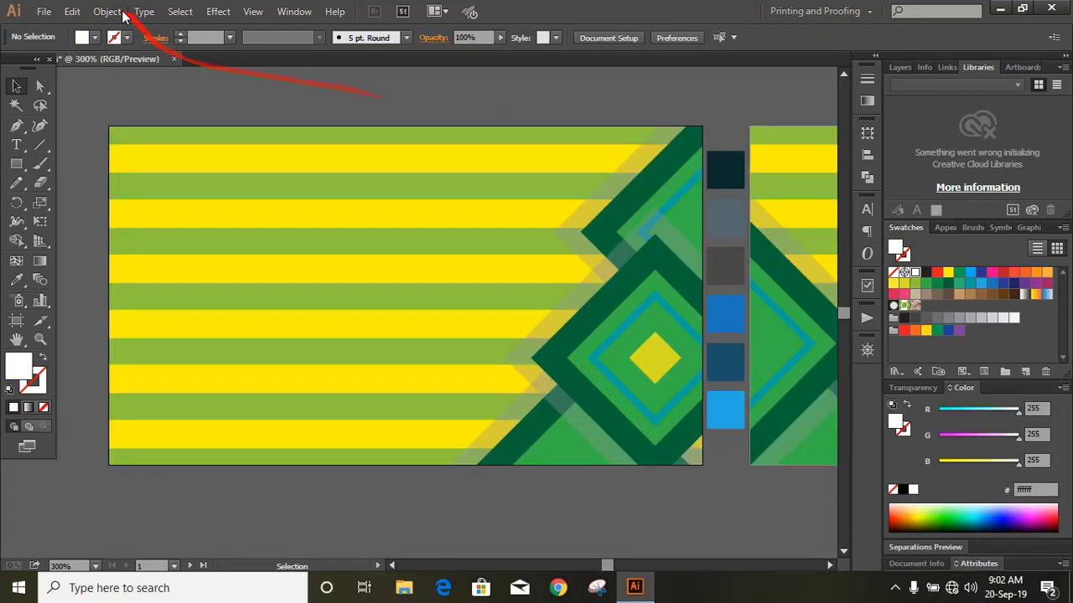
# - Unlock all objects and recolour the first card's green background with the dark teal colour sample (#0e2a2f)
pyautogui.click(123, 15)
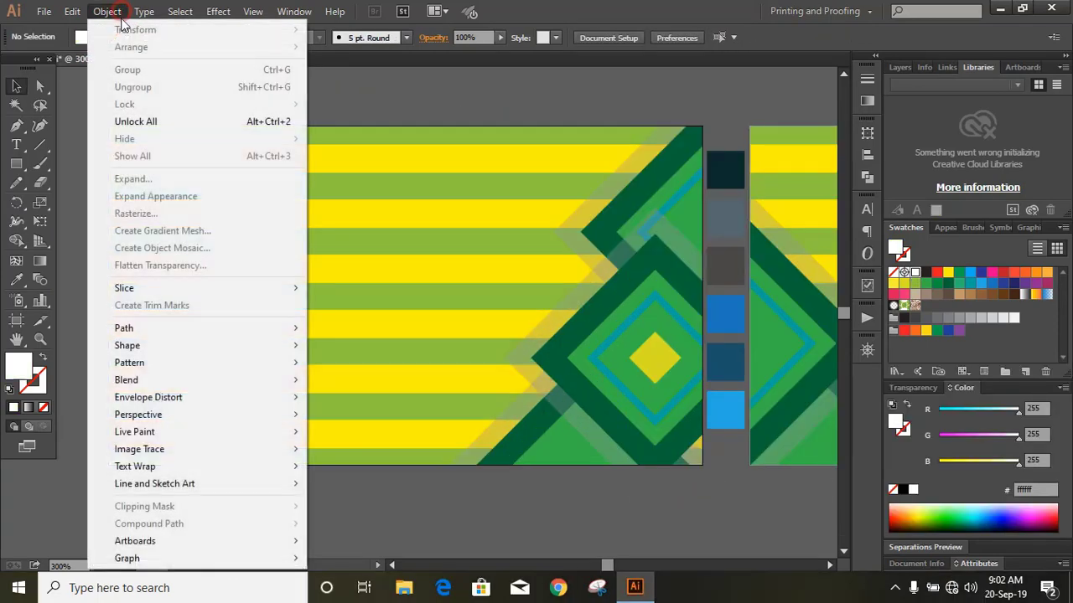
pyautogui.click(168, 120)
pyautogui.click(397, 97)
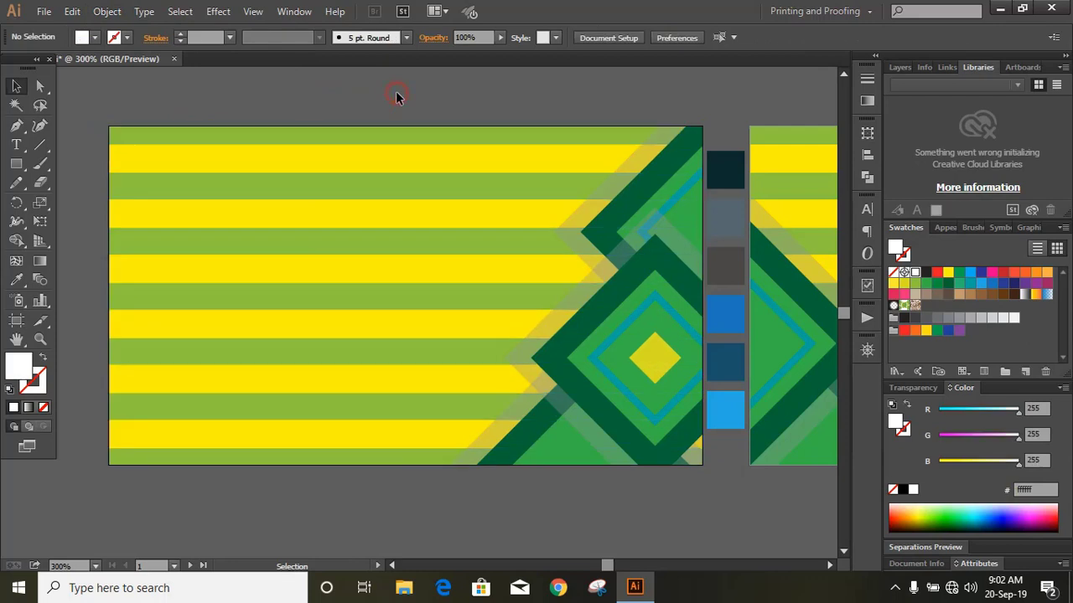
pyautogui.click(399, 136)
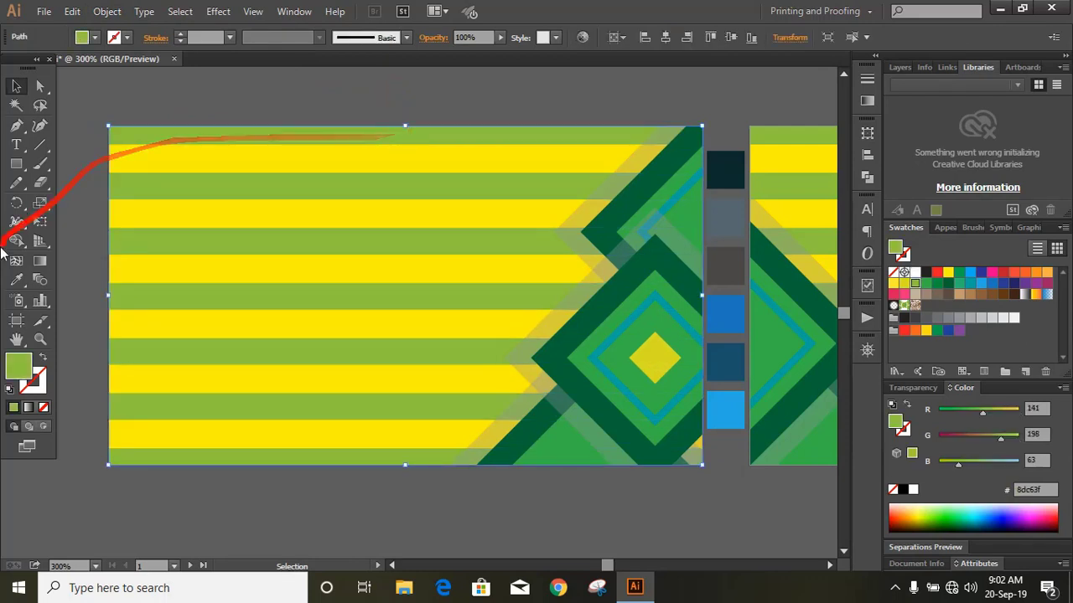
pyautogui.click(17, 281)
pyautogui.click(725, 167)
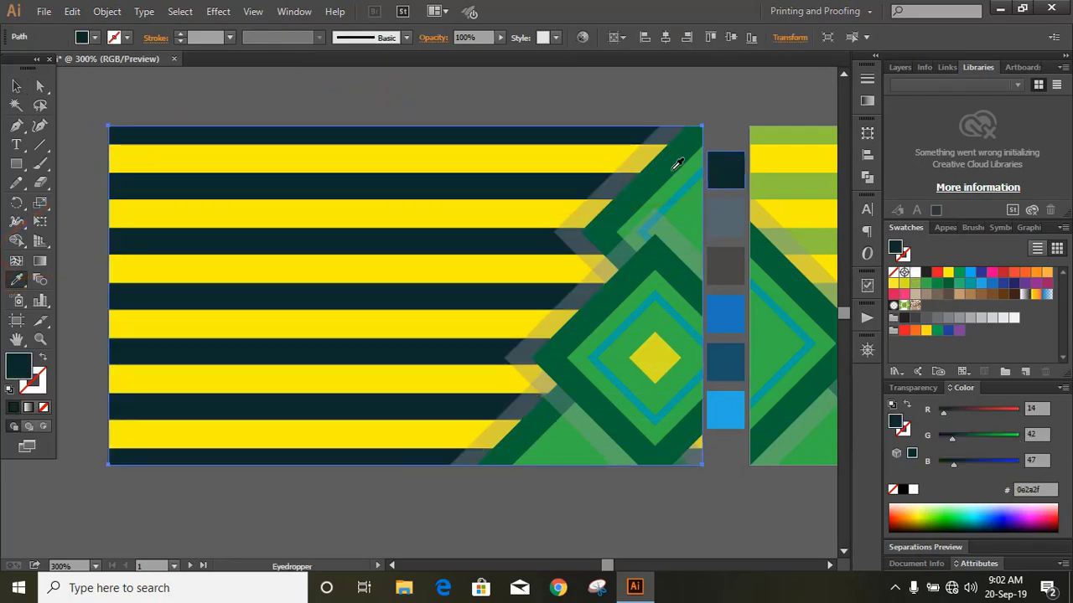
pyautogui.click(17, 86)
pyautogui.click(197, 105)
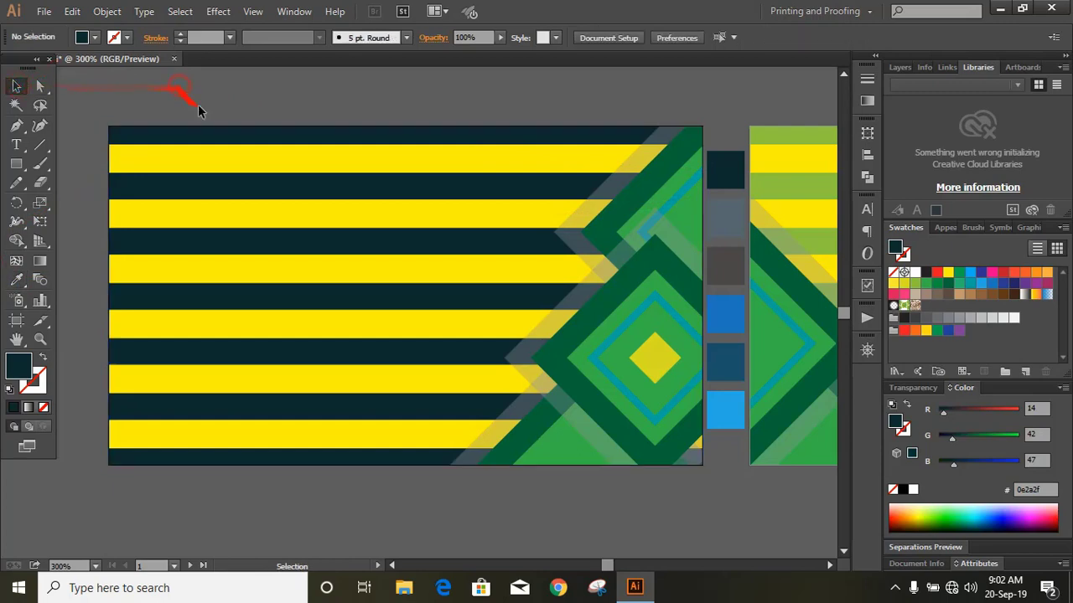
# - Recolour the first card's six yellow stripes by sampling the translucent blue square, giving them fill #27aae1 at 13% opacity
pyautogui.click(209, 159)
pyautogui.keyDown('shift'); pyautogui.click(192, 219); pyautogui.keyUp('shift')
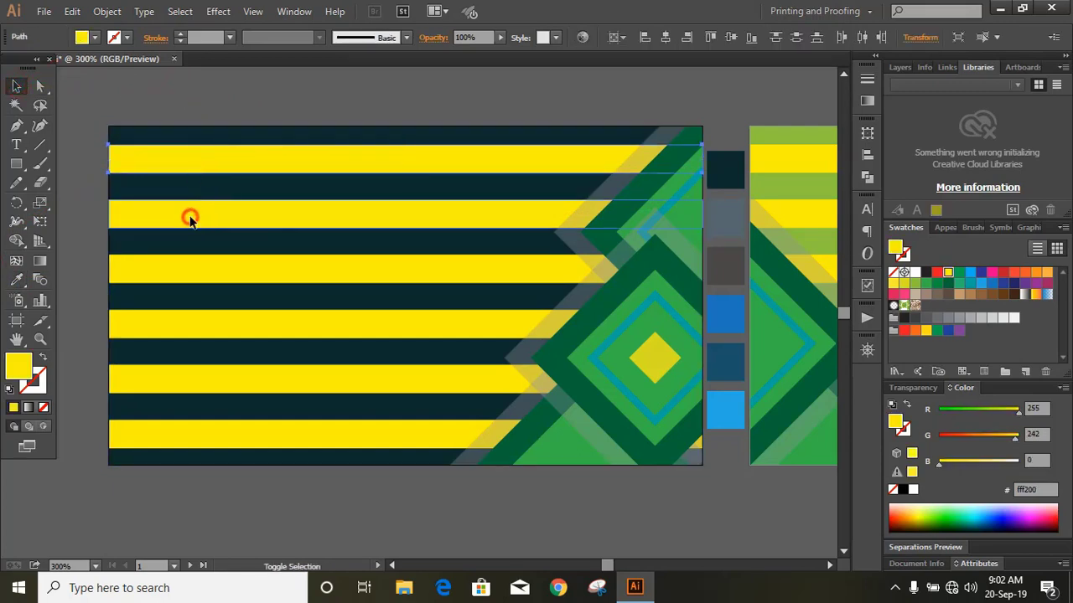
pyautogui.keyDown('shift'); pyautogui.click(173, 270); pyautogui.keyUp('shift')
pyautogui.keyDown('shift'); pyautogui.click(173, 325); pyautogui.keyUp('shift')
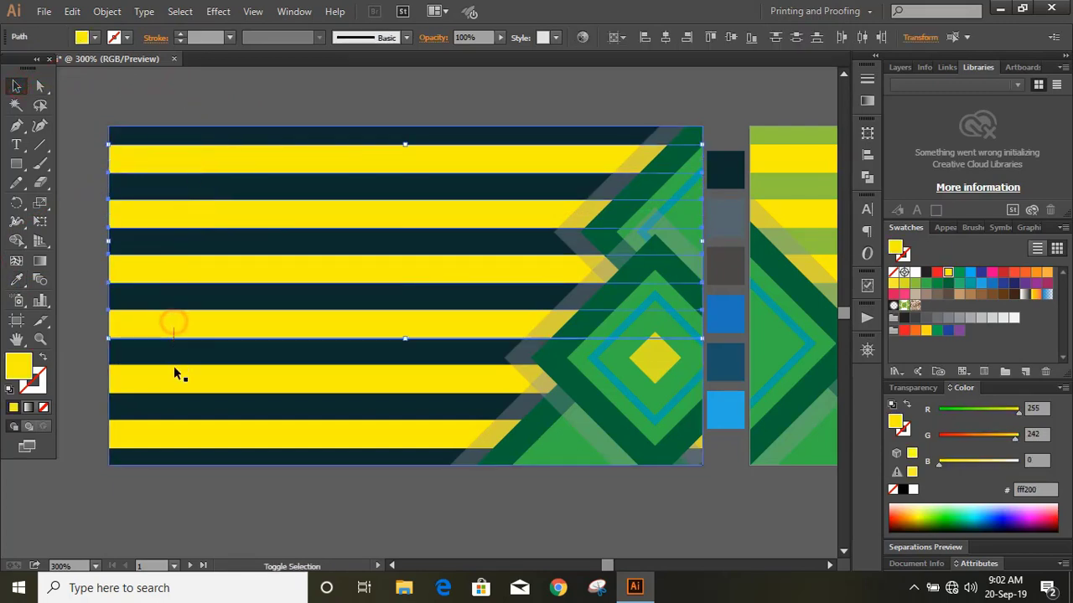
pyautogui.keyDown('shift'); pyautogui.click(174, 379); pyautogui.keyUp('shift')
pyautogui.keyDown('shift'); pyautogui.click(175, 427); pyautogui.keyUp('shift')
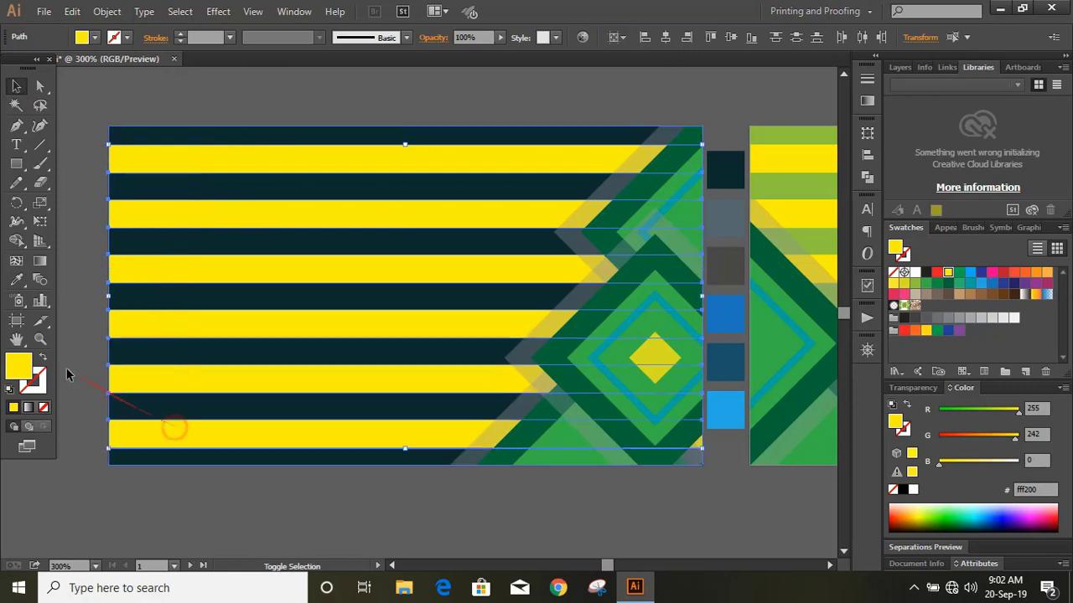
pyautogui.click(16, 279)
pyautogui.click(689, 235)
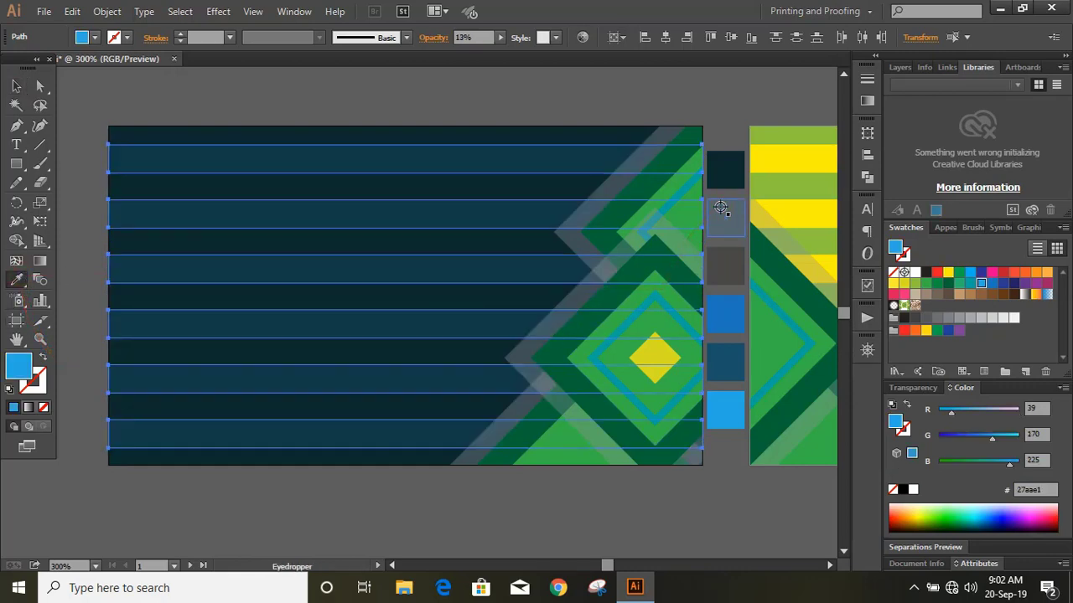
pyautogui.click(16, 87)
pyautogui.click(240, 107)
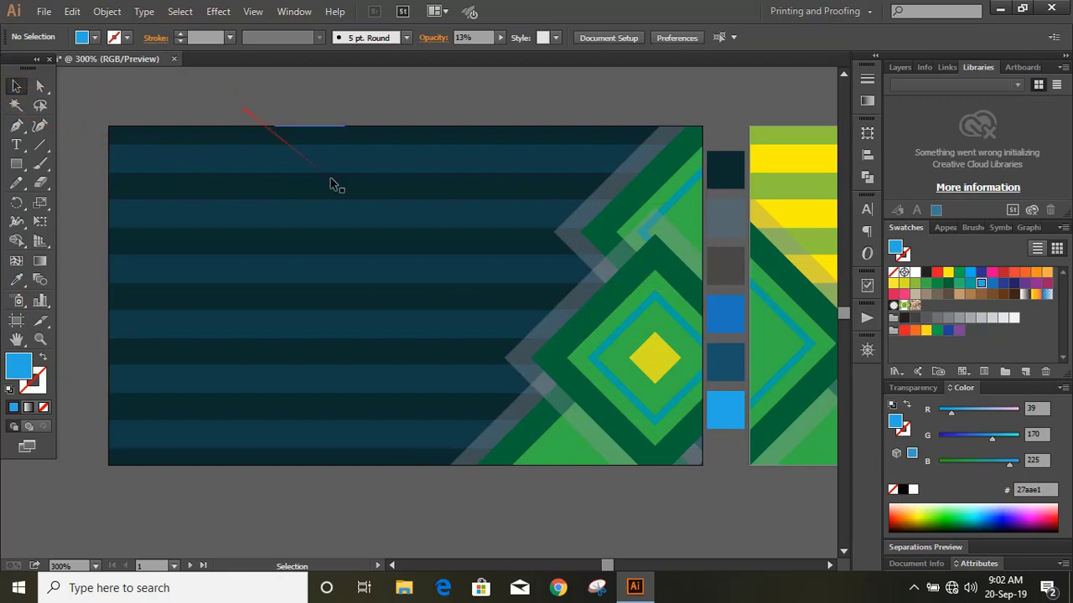
# - Recolour the grey shadow shapes behind the first card's diamonds from the dark grey sample, fill #231f20 at 37% opacity
pyautogui.click(829, 567)
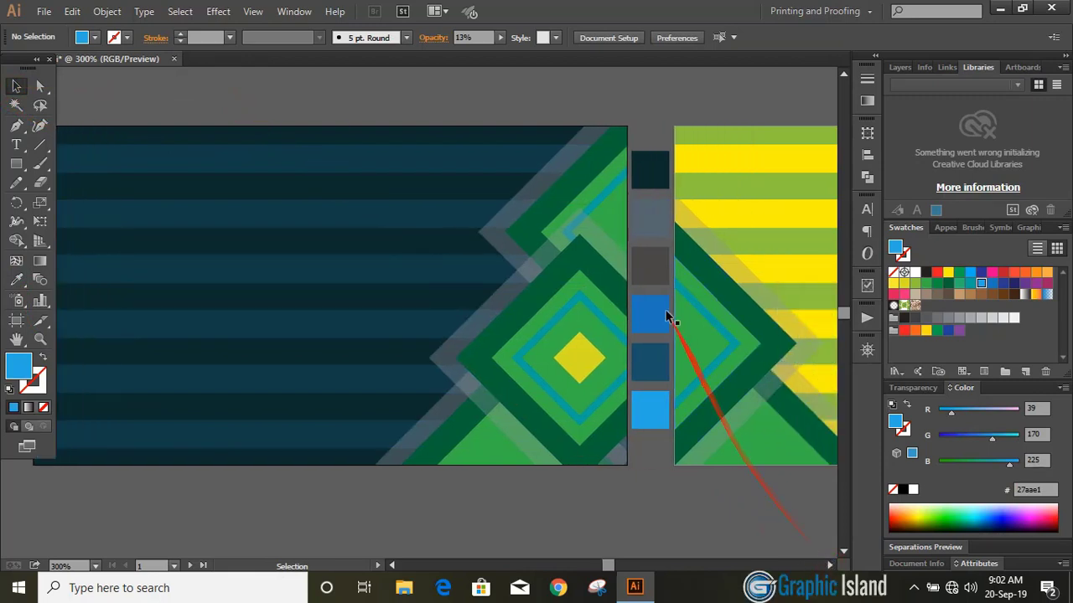
pyautogui.click(511, 214)
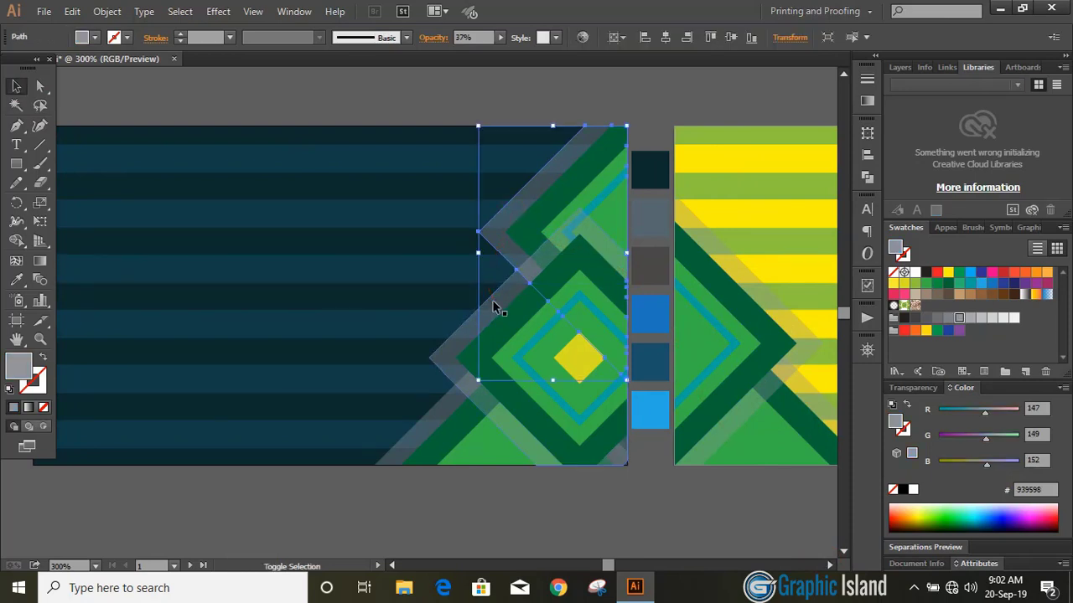
pyautogui.keyDown('shift'); pyautogui.click(450, 383); pyautogui.keyUp('shift')
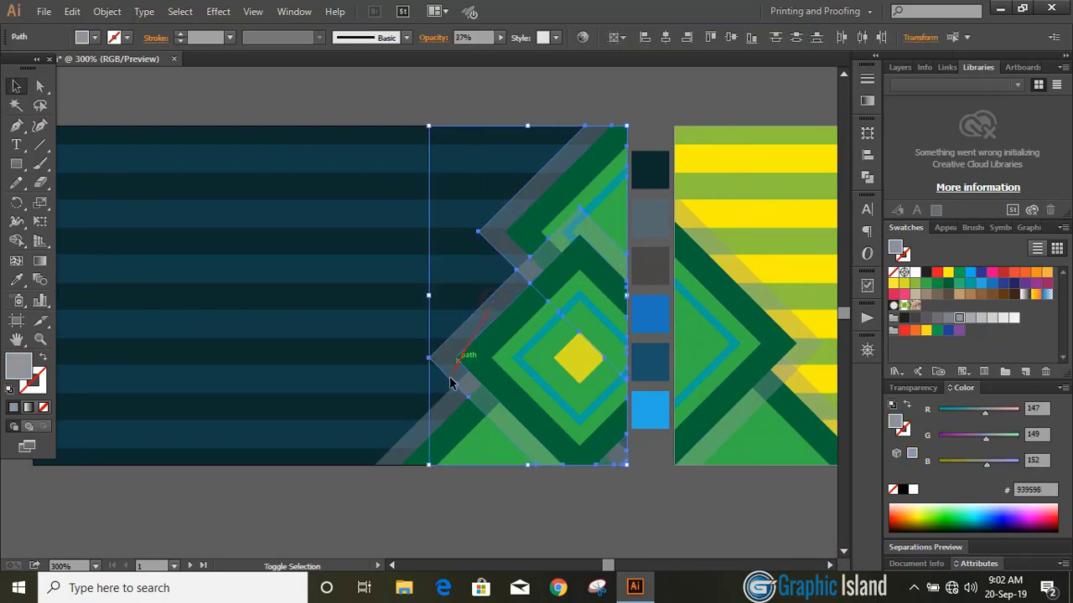
pyautogui.click(16, 280)
pyautogui.click(652, 261)
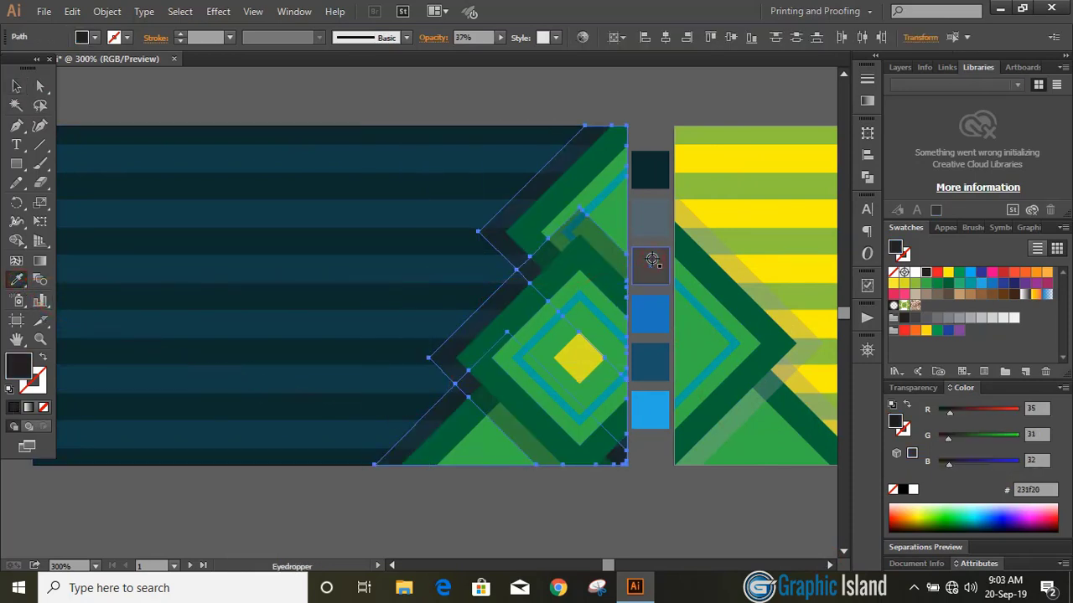
pyautogui.click(16, 86)
pyautogui.click(191, 107)
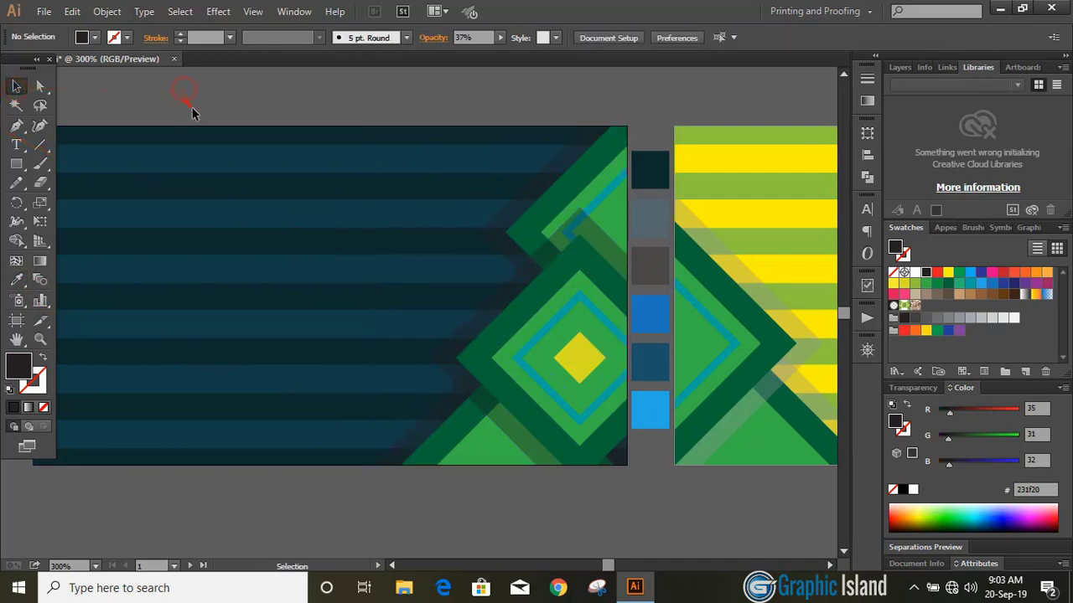
# - Recolour the dark green outer band of the first card's upper diamond with the medium blue sample (#1c75bc)
pyautogui.click(548, 202)
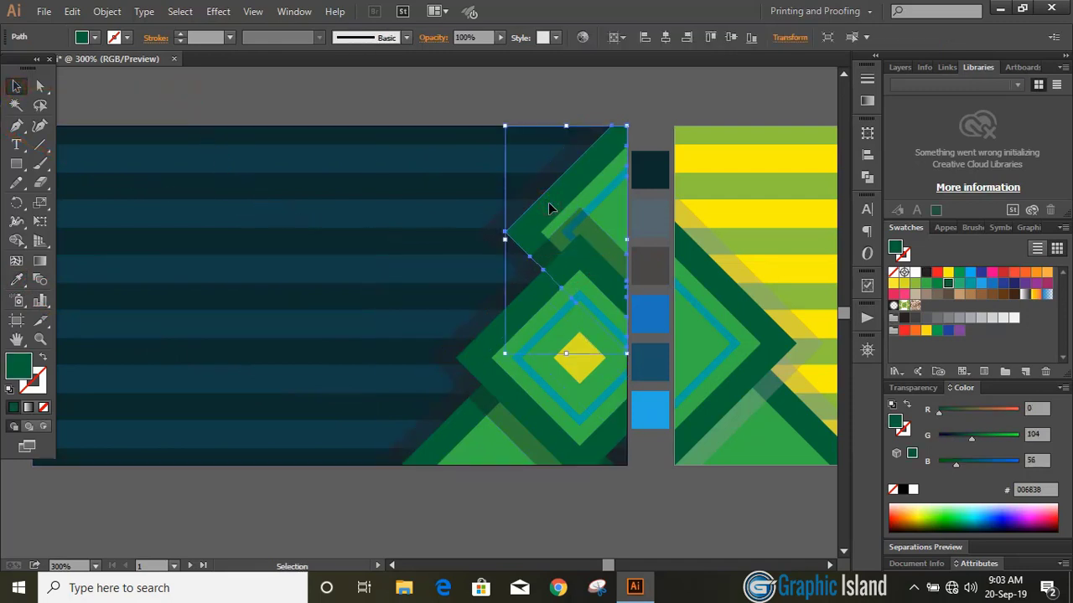
pyautogui.click(16, 280)
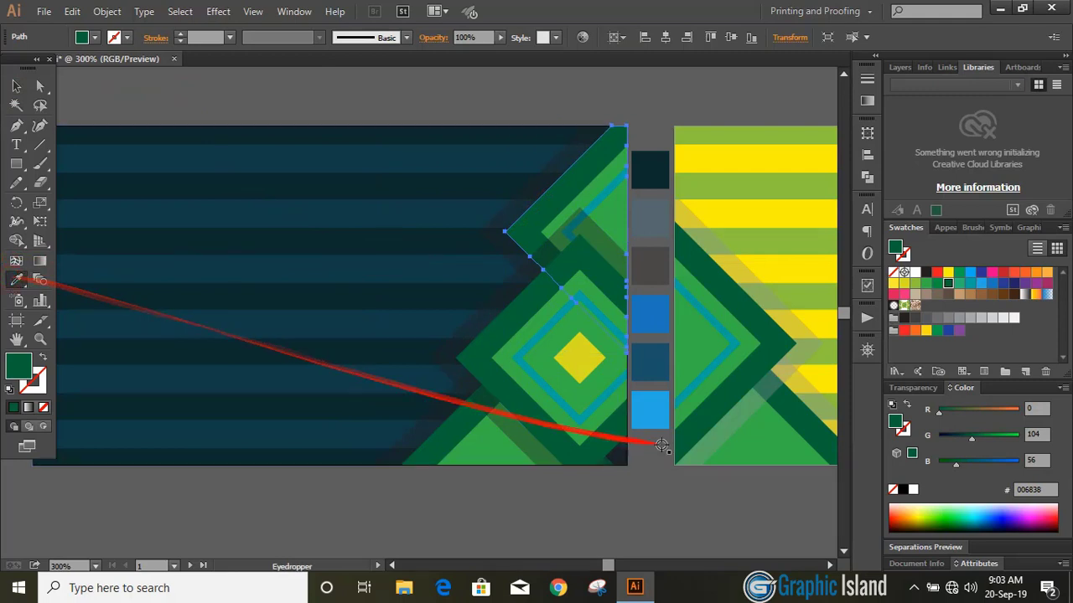
pyautogui.click(662, 319)
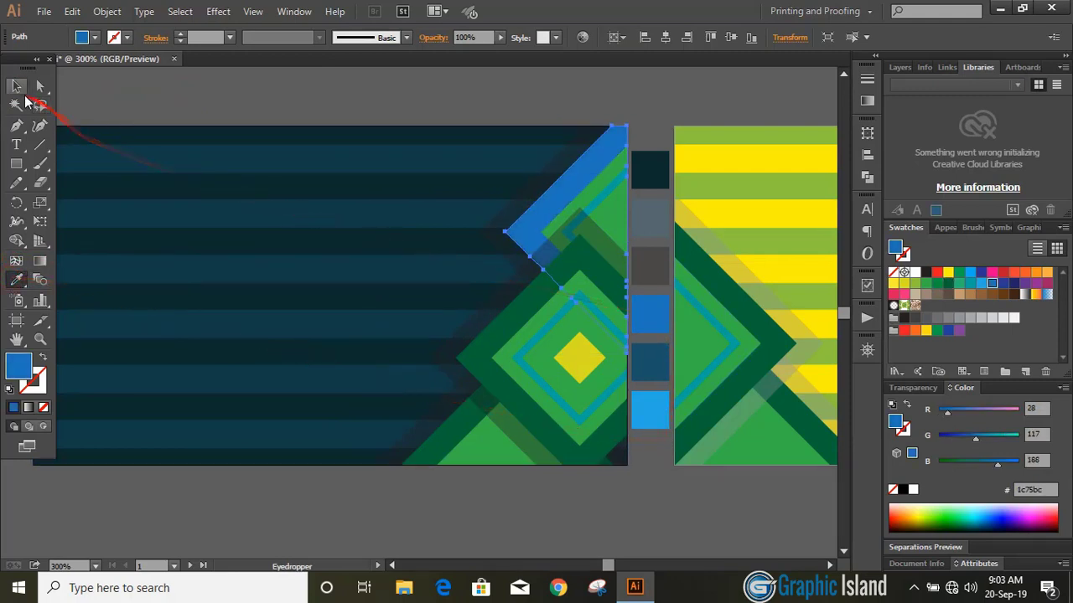
pyautogui.click(16, 85)
pyautogui.click(181, 116)
# - Match the outer bands of the first card's middle and lower diamonds to the upper diamond's blue (#1c75bc)
pyautogui.click(532, 303)
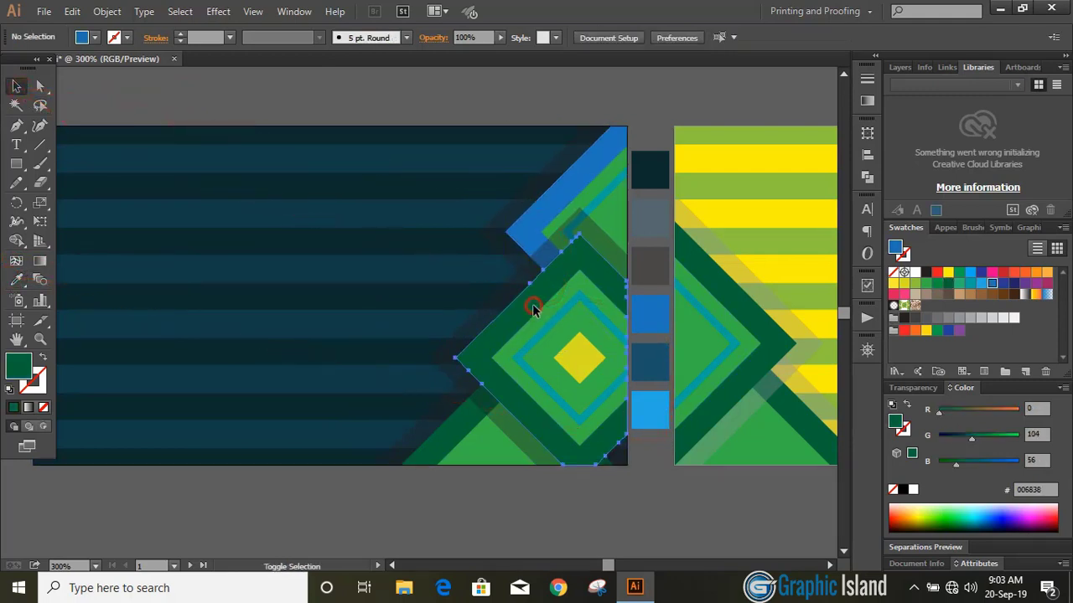
pyautogui.click(16, 280)
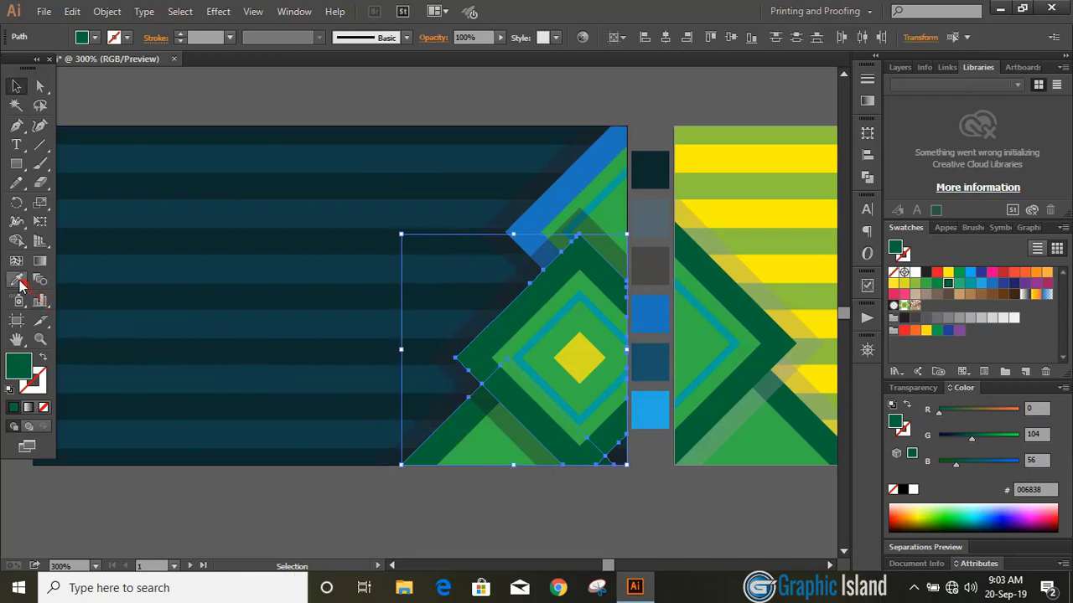
pyautogui.click(541, 204)
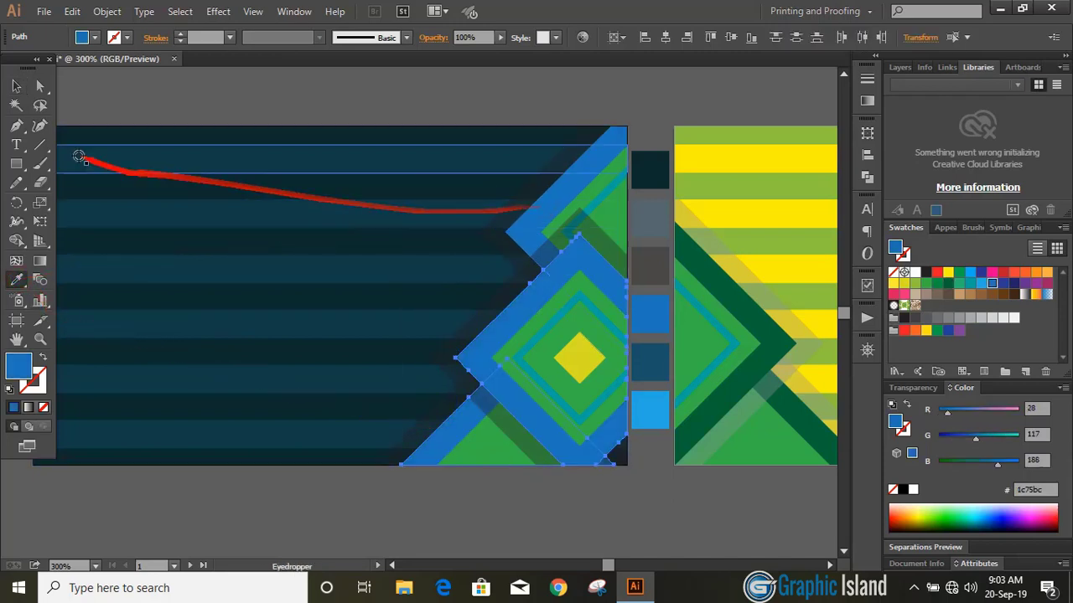
pyautogui.click(16, 86)
pyautogui.click(283, 115)
# - Recolour the three light green inner shapes of the first card's diamonds with the dark blue sample (#1c516a)
pyautogui.scroll(-2, 328, 136)
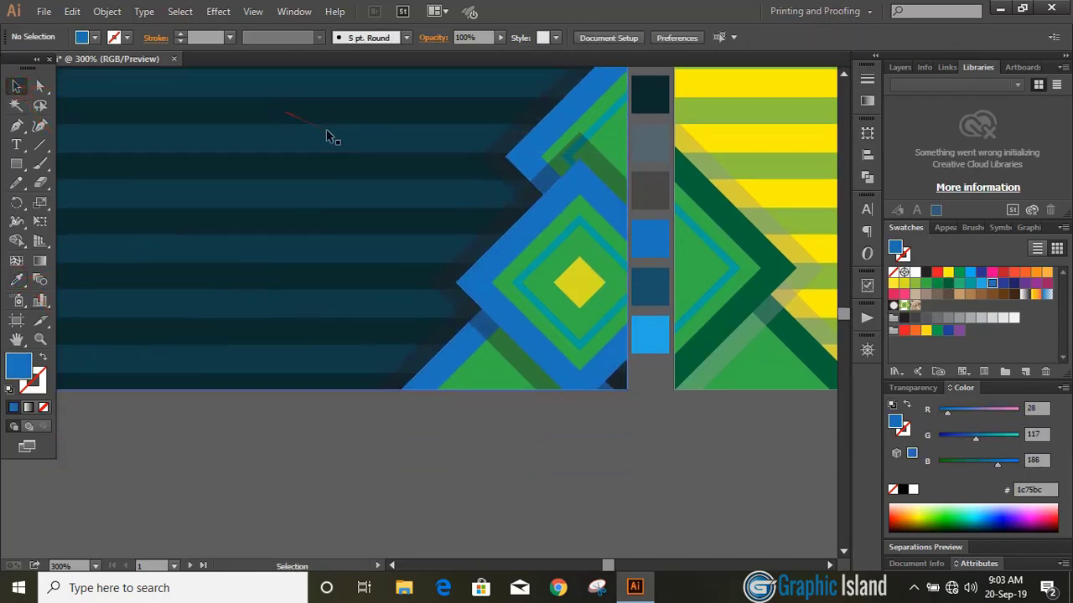
pyautogui.click(540, 286)
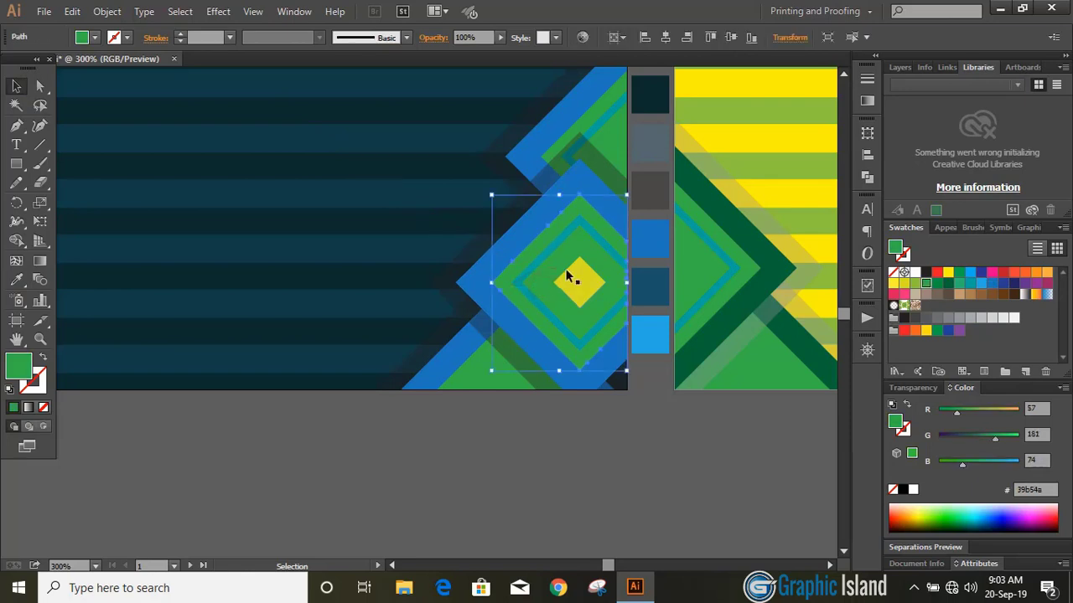
pyautogui.keyDown('shift'); pyautogui.click(609, 143); pyautogui.keyUp('shift')
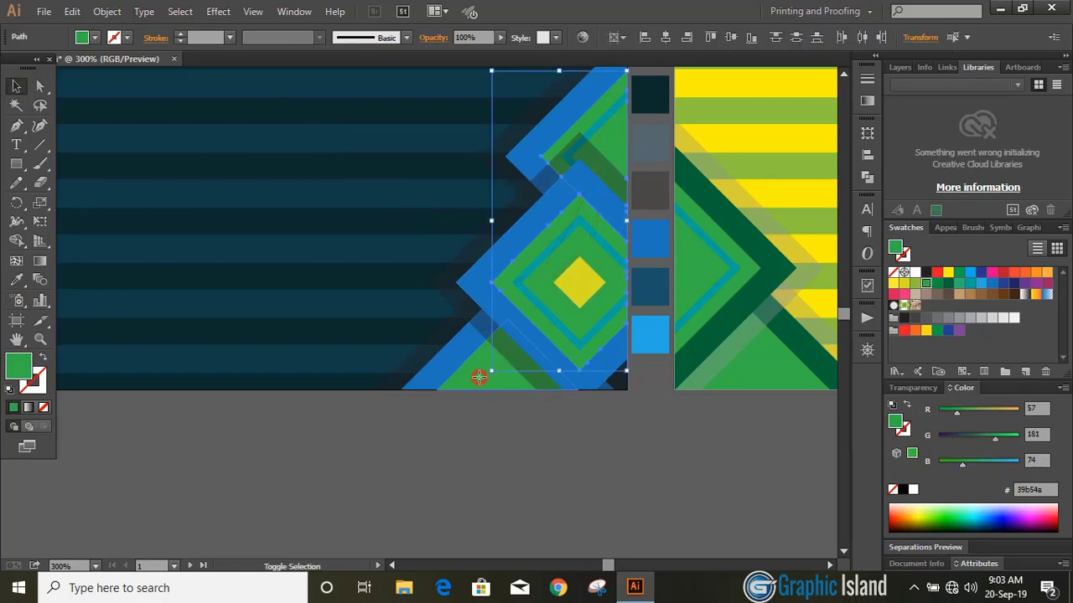
pyautogui.keyDown('shift'); pyautogui.click(481, 378); pyautogui.keyUp('shift')
pyautogui.click(16, 280)
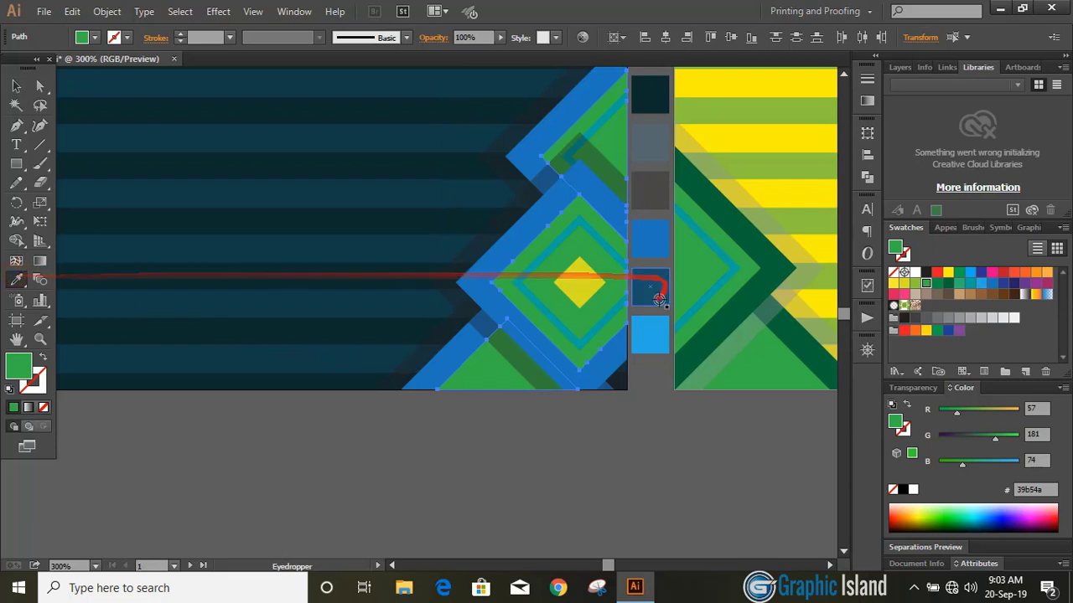
pyautogui.click(659, 284)
pyautogui.click(16, 85)
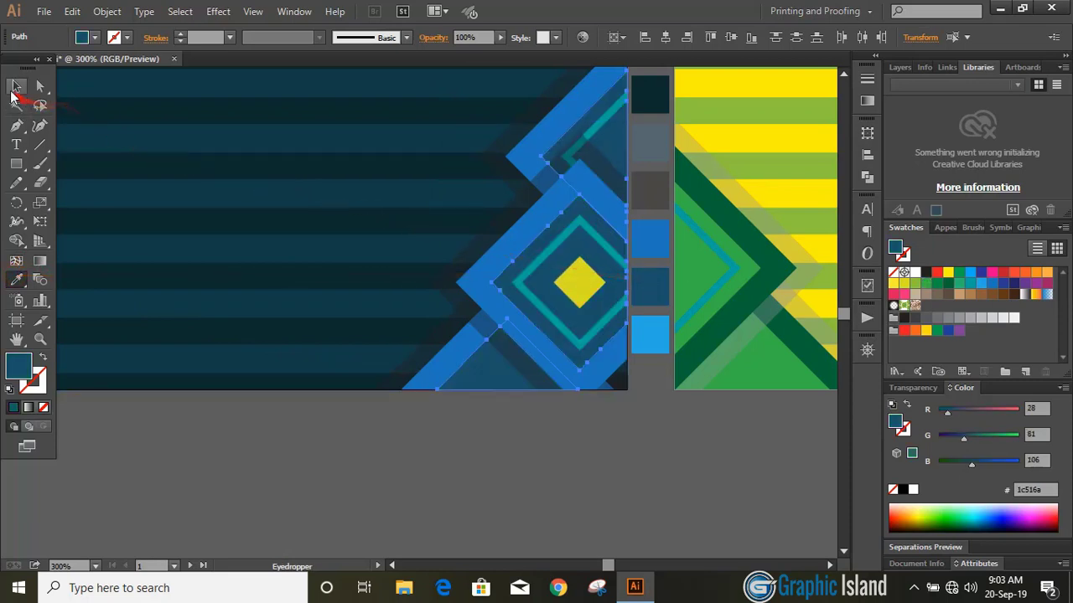
pyautogui.click(586, 446)
# - Recolour the first card's teal diamond outlines and yellow centre diamond with the light blue sample (#27aae1)
pyautogui.scroll(1, 773, 467)
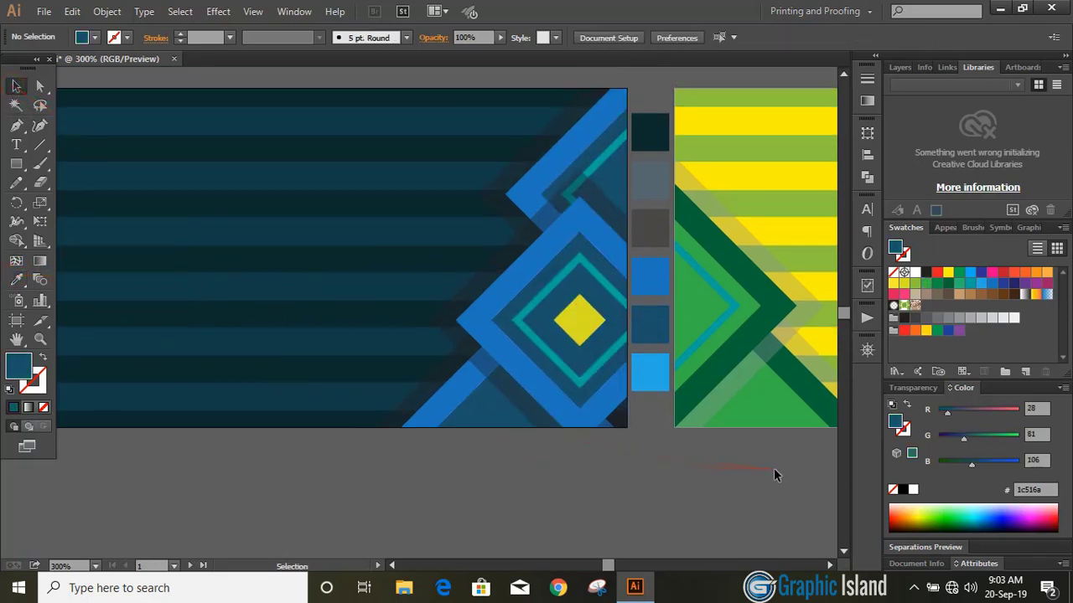
pyautogui.click(577, 390)
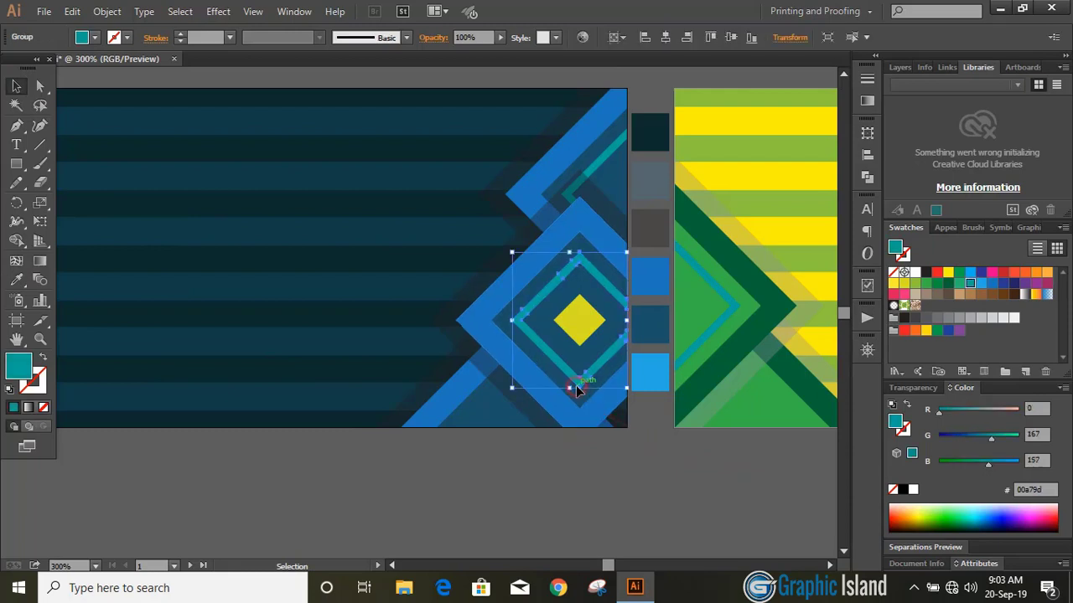
pyautogui.keyDown('shift'); pyautogui.click(584, 322); pyautogui.keyUp('shift')
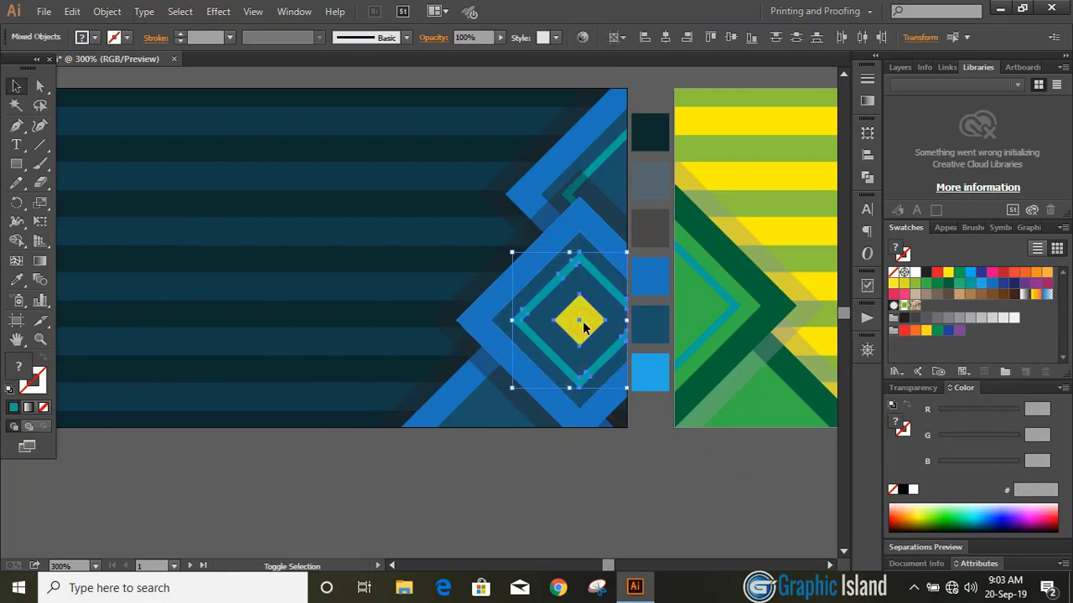
pyautogui.keyDown('shift'); pyautogui.click(603, 164); pyautogui.keyUp('shift')
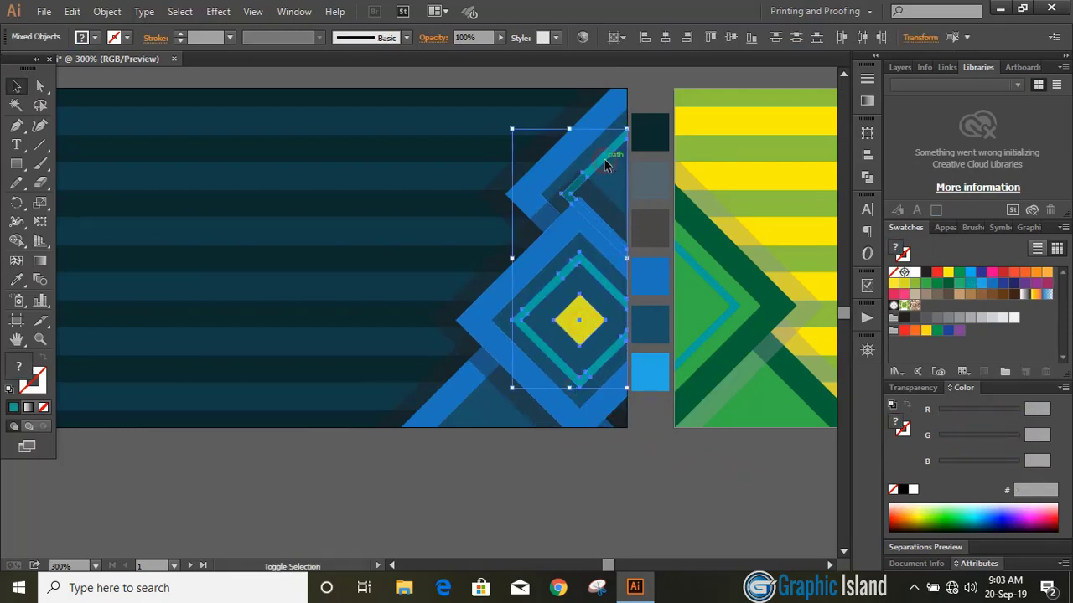
pyautogui.click(16, 280)
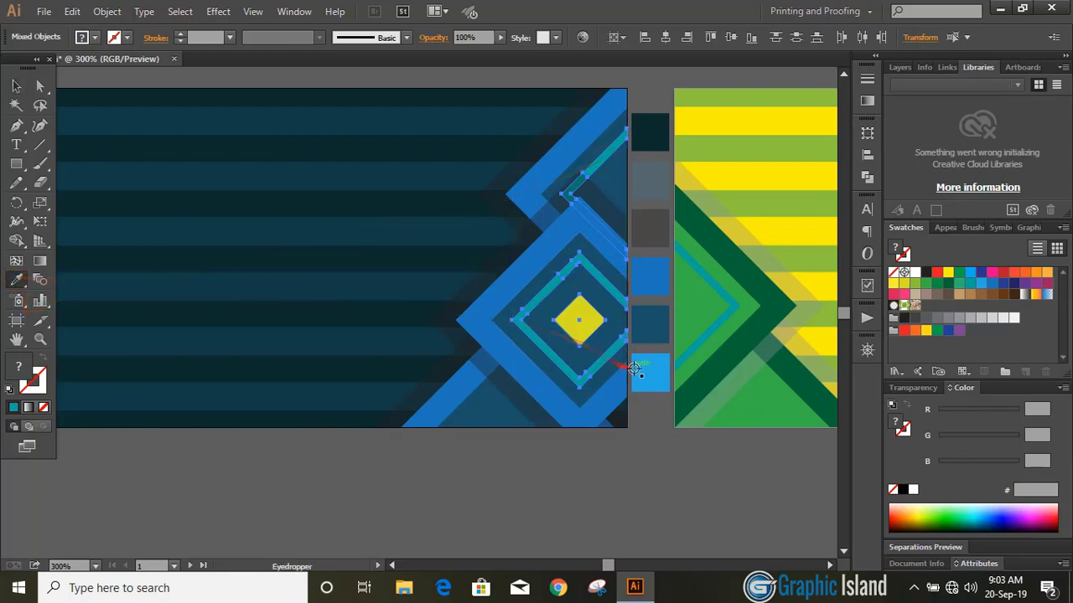
pyautogui.click(643, 369)
pyautogui.click(16, 85)
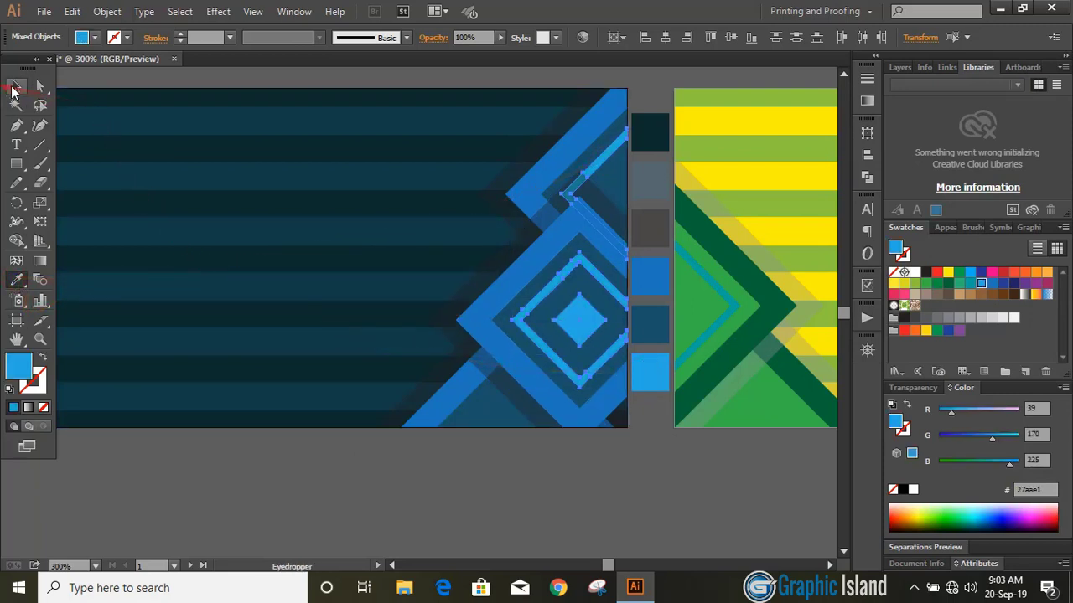
pyautogui.click(495, 491)
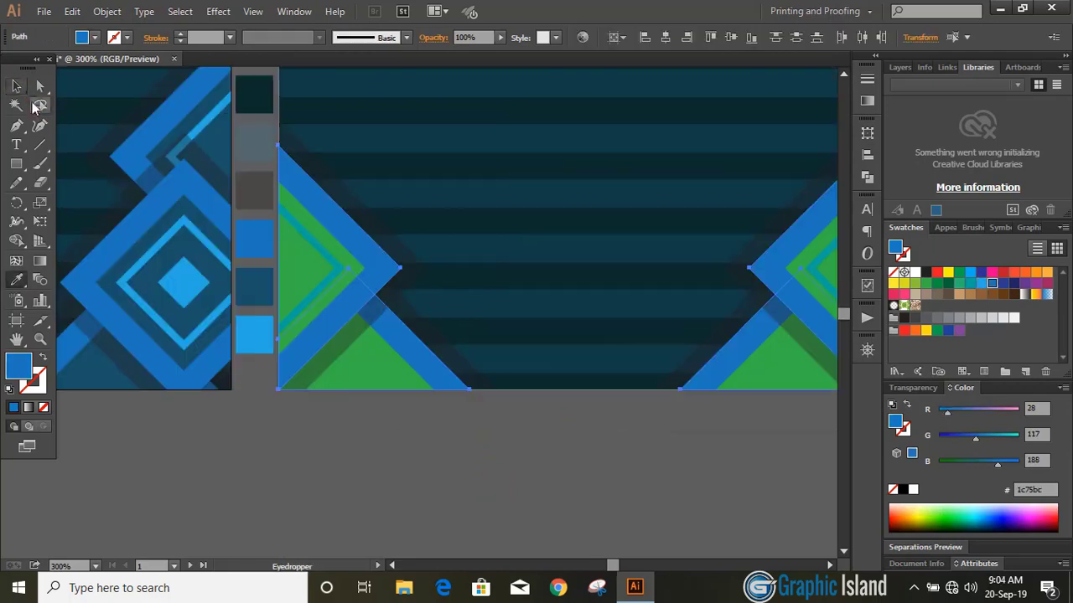
# - Recolour the green inner shapes of the second card's corner diamonds with the first card's dark blue (#1c516a)
pyautogui.click(304, 459)
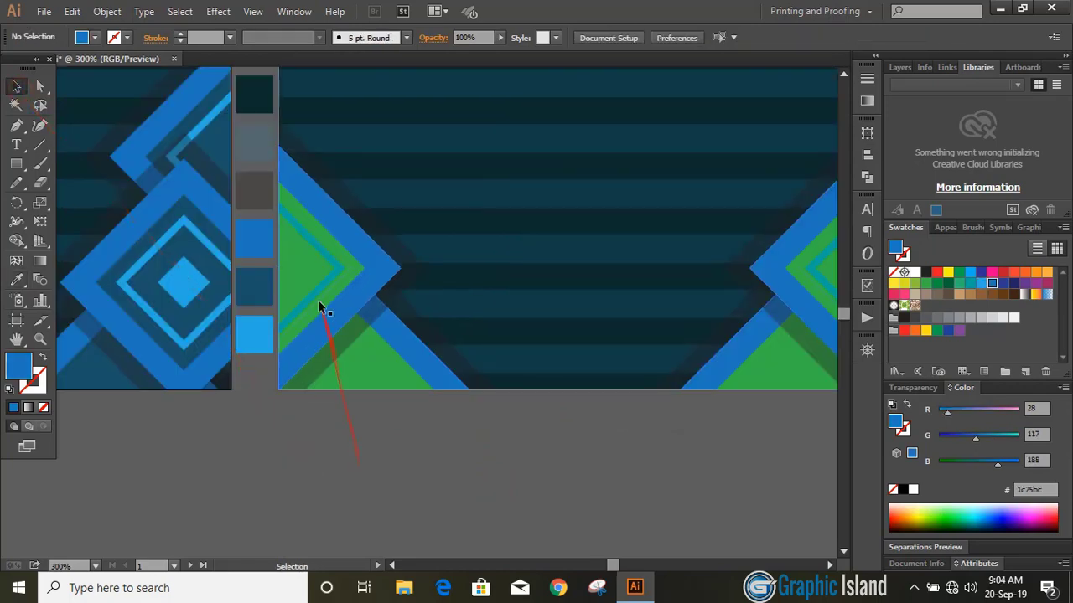
pyautogui.click(299, 267)
pyautogui.keyDown('shift'); pyautogui.click(373, 369); pyautogui.keyUp('shift')
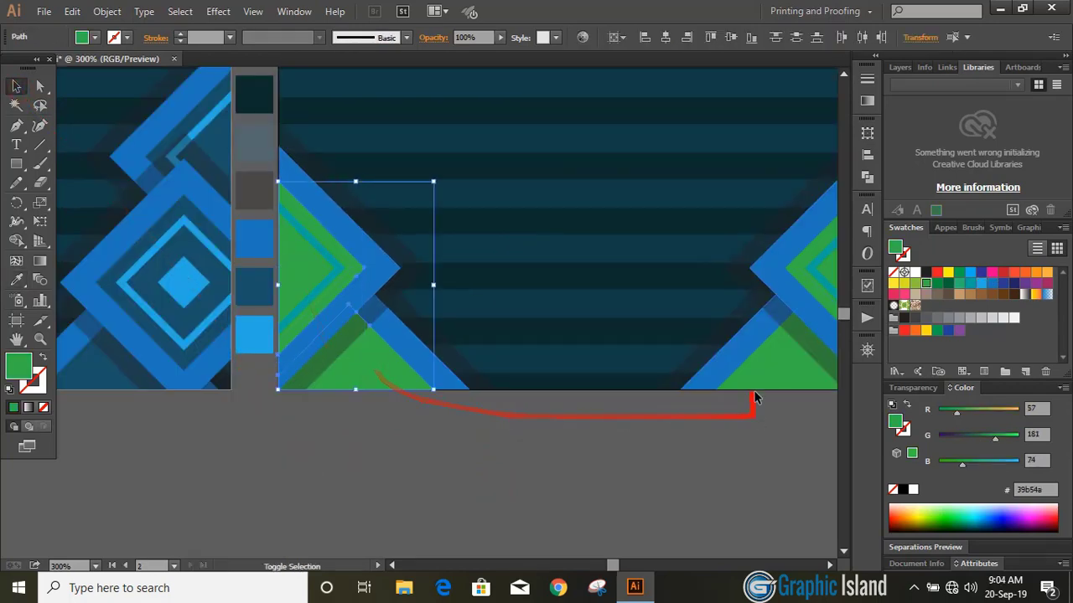
pyautogui.keyDown('shift'); pyautogui.click(763, 371); pyautogui.keyUp('shift')
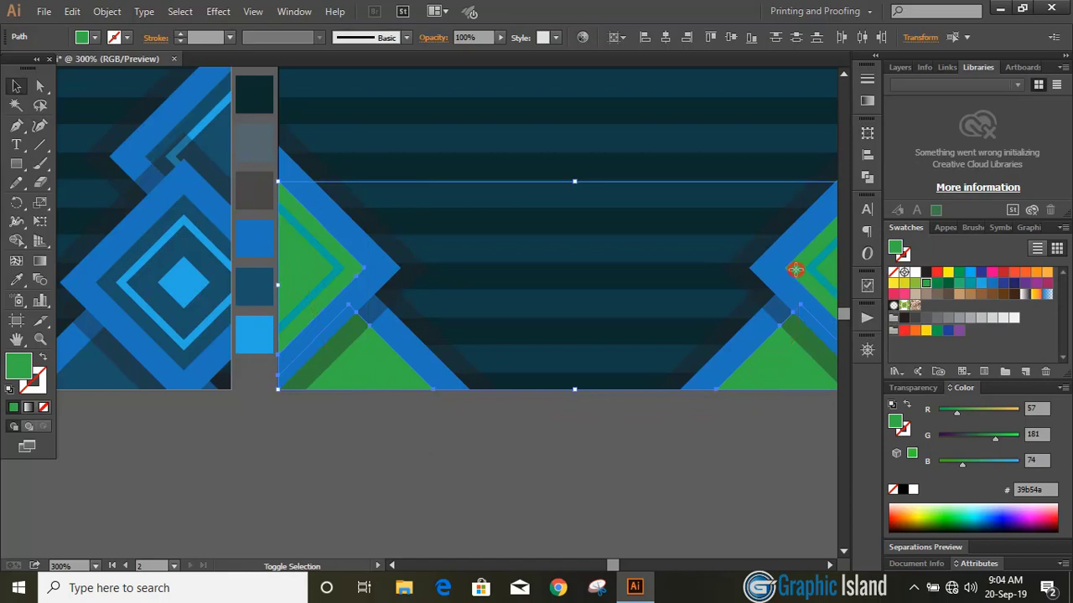
pyautogui.click(14, 284)
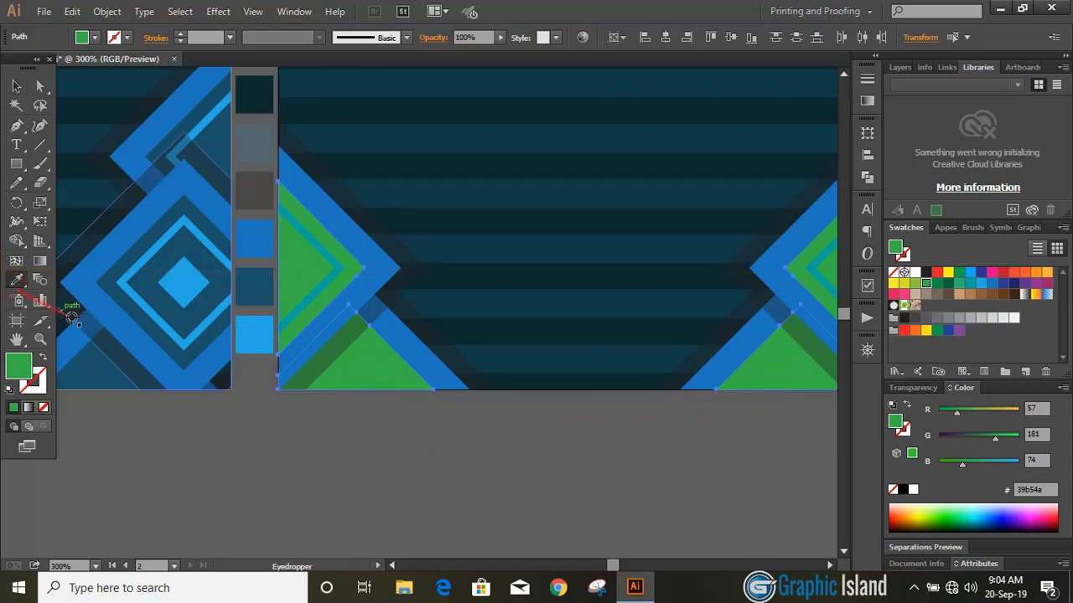
pyautogui.click(157, 264)
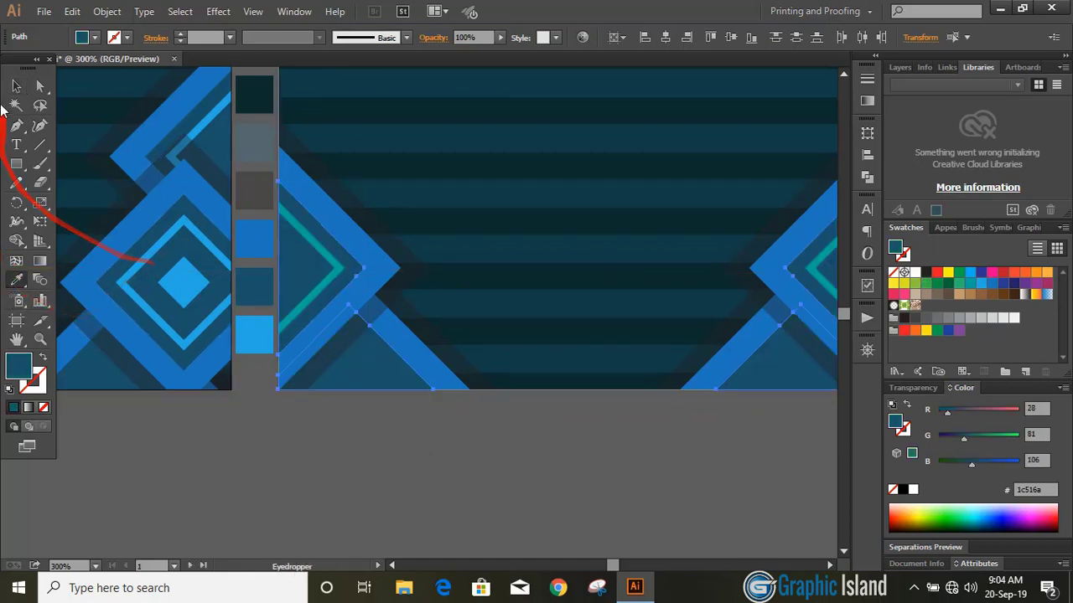
pyautogui.click(16, 85)
pyautogui.click(408, 465)
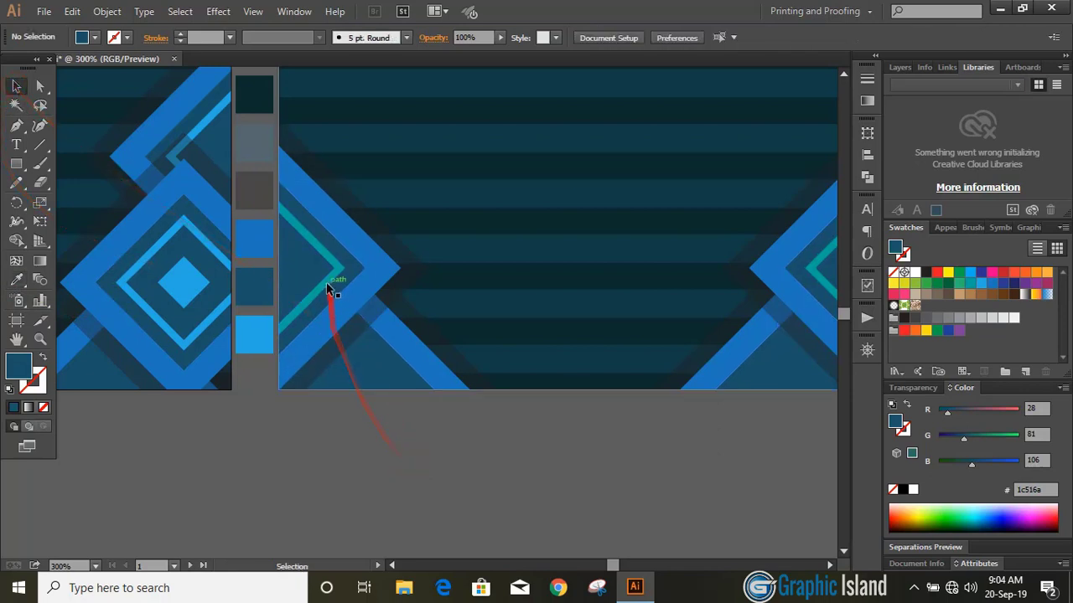
# - Match the teal diamond outlines on both sides of the second card to the first card's light blue outline (#27aae1)
pyautogui.click(331, 285)
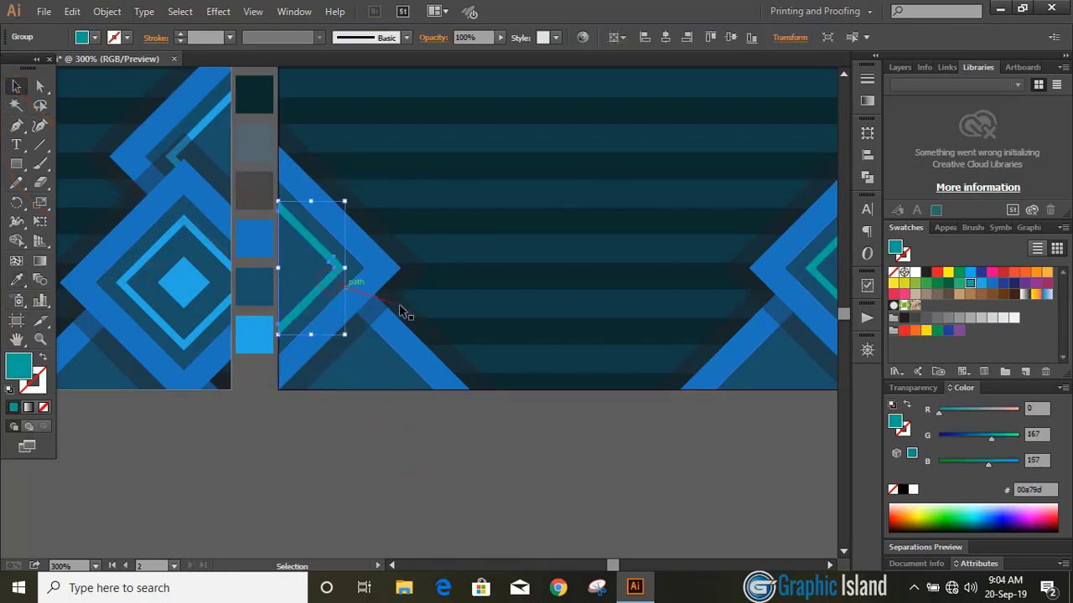
pyautogui.keyDown('shift'); pyautogui.click(810, 271); pyautogui.keyUp('shift')
pyautogui.click(18, 282)
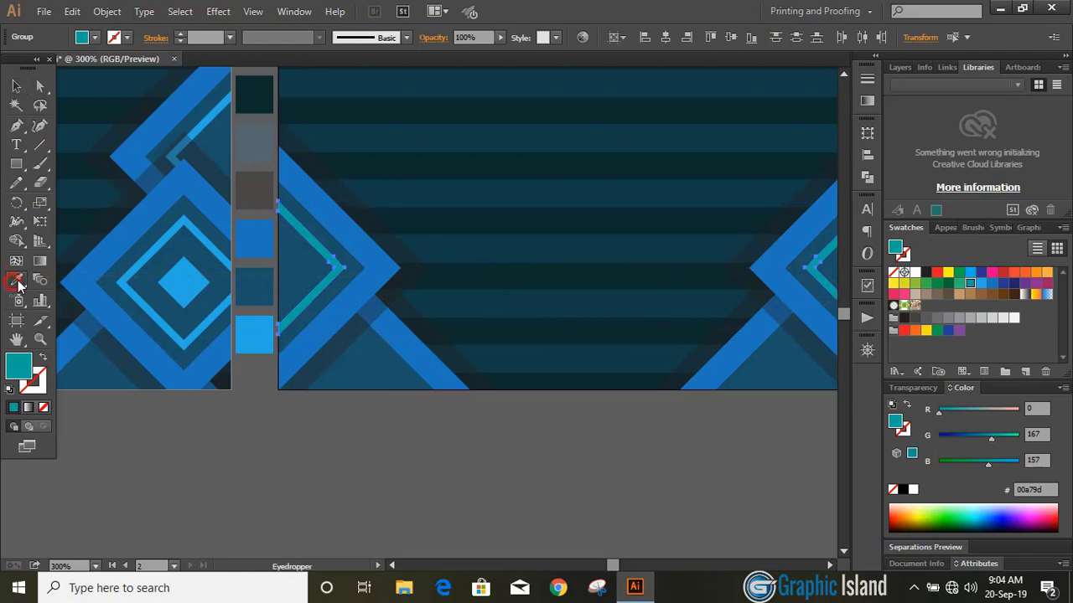
pyautogui.click(175, 338)
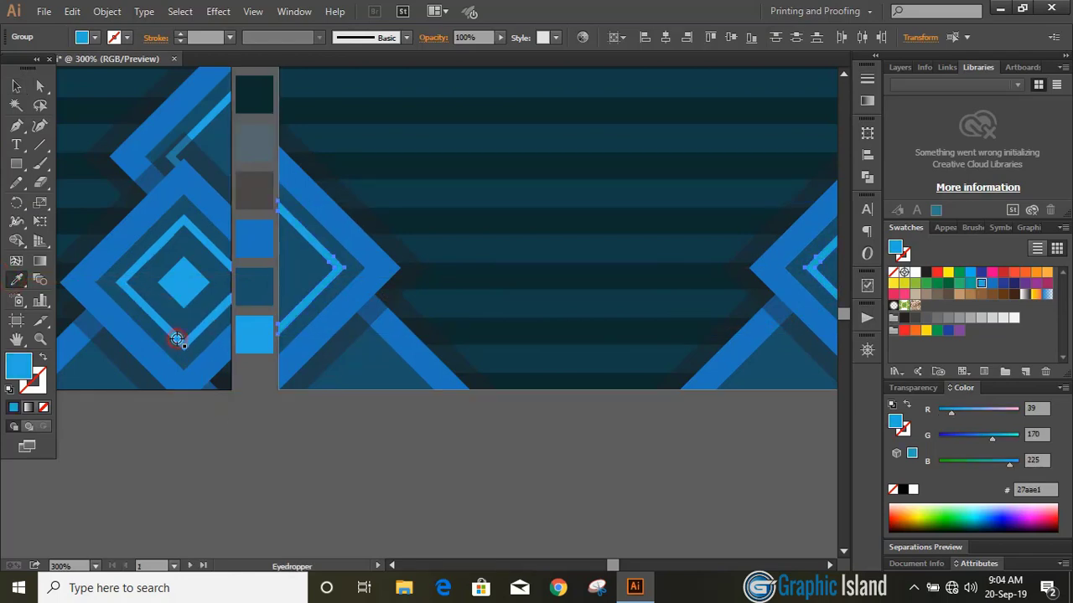
pyautogui.click(15, 88)
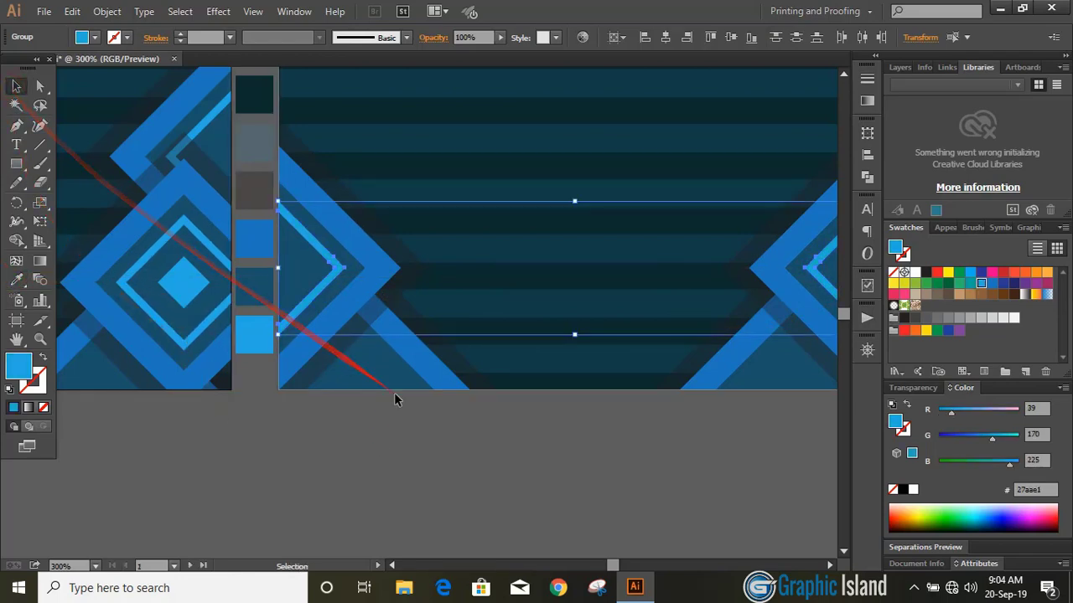
pyautogui.click(378, 443)
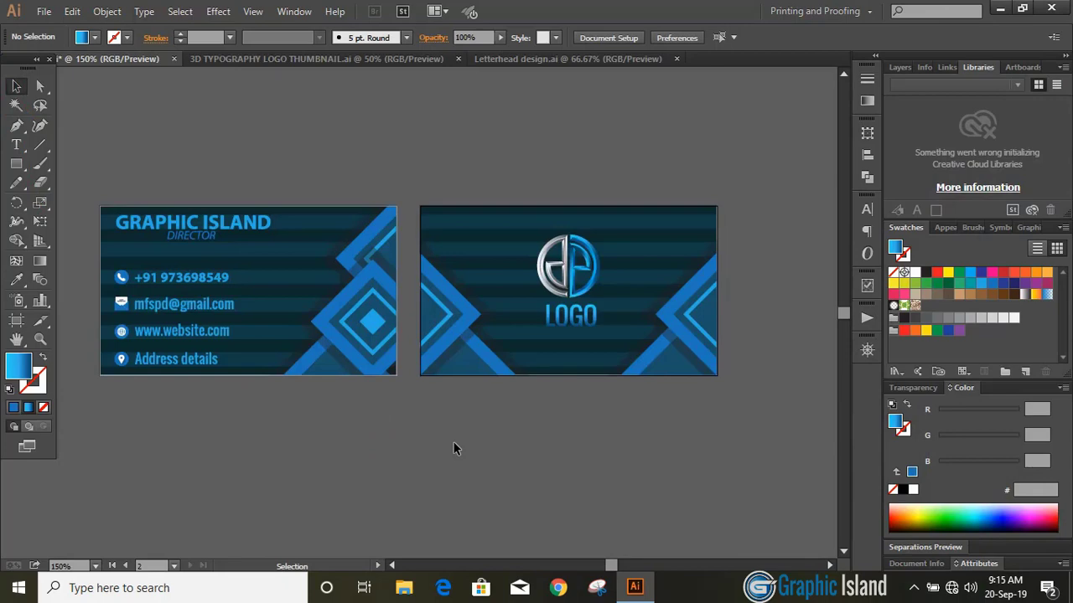
# - Set up a Save for Web export of the first card as PNG-24 with transparency, scaled to 300 percent
pyautogui.click(327, 289)
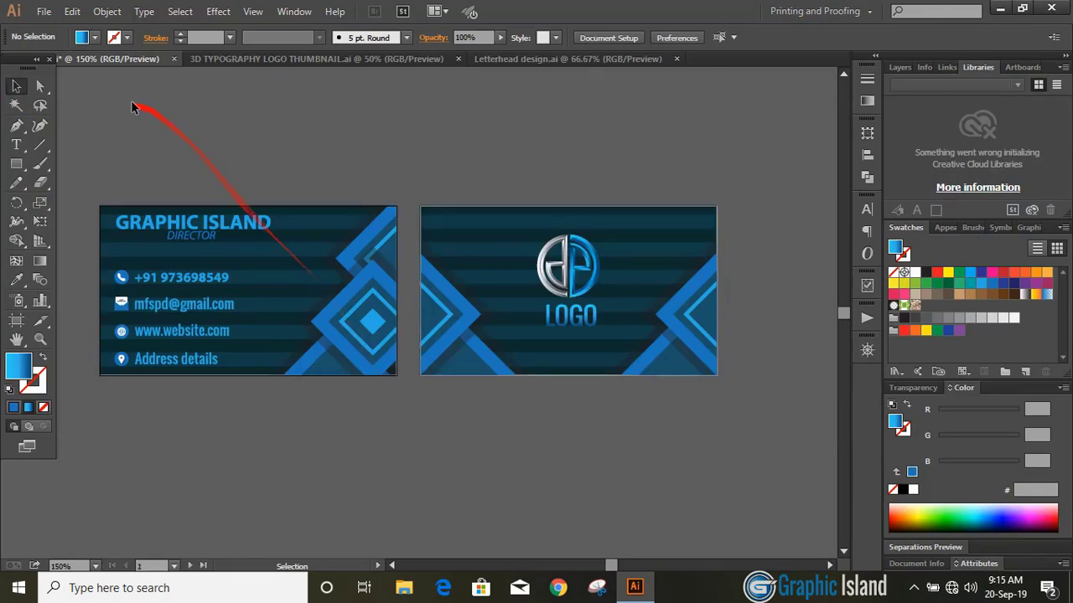
pyautogui.click(41, 11)
pyautogui.click(166, 207)
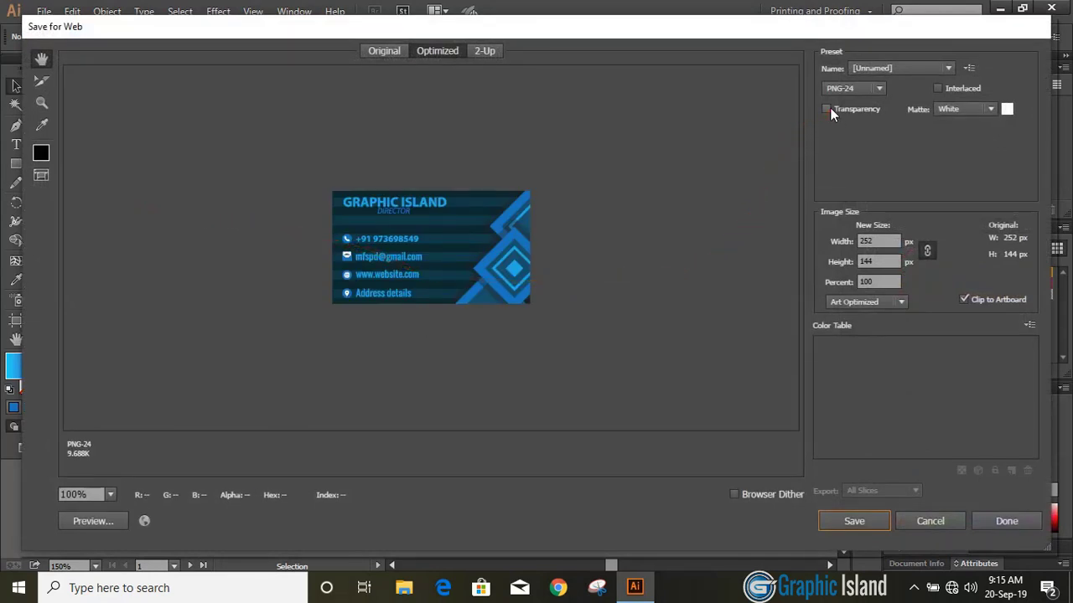
pyautogui.click(827, 110)
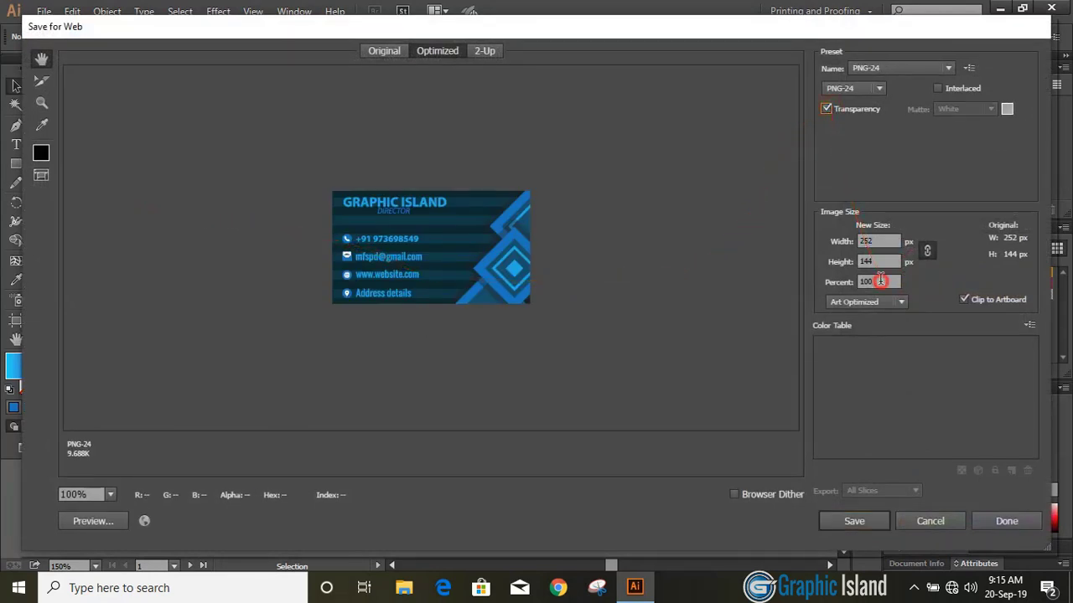
pyautogui.click(879, 282)
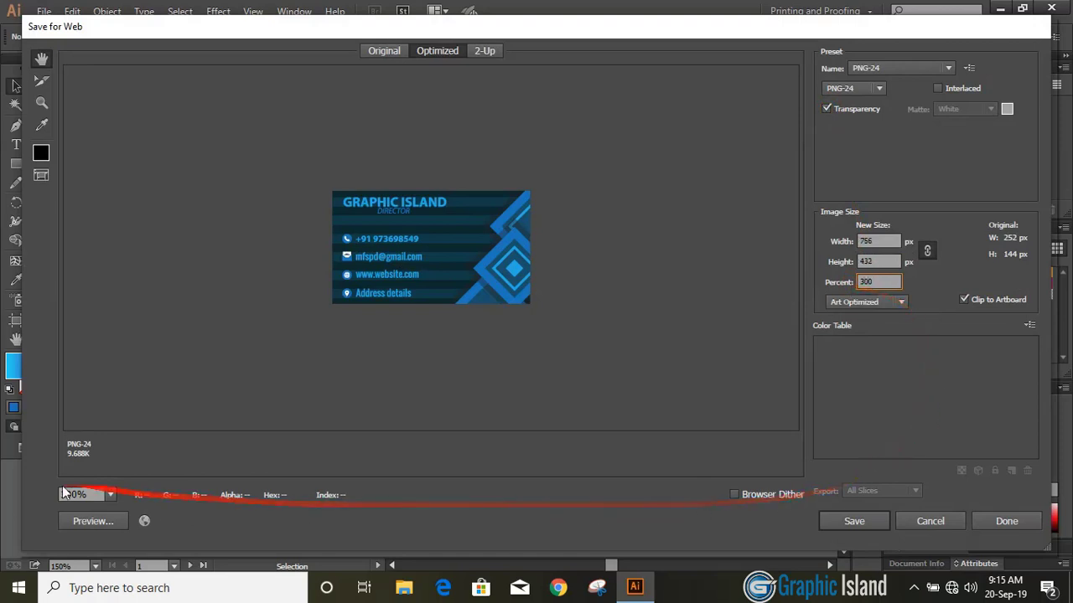
pyautogui.click(108, 495)
pyautogui.click(117, 483)
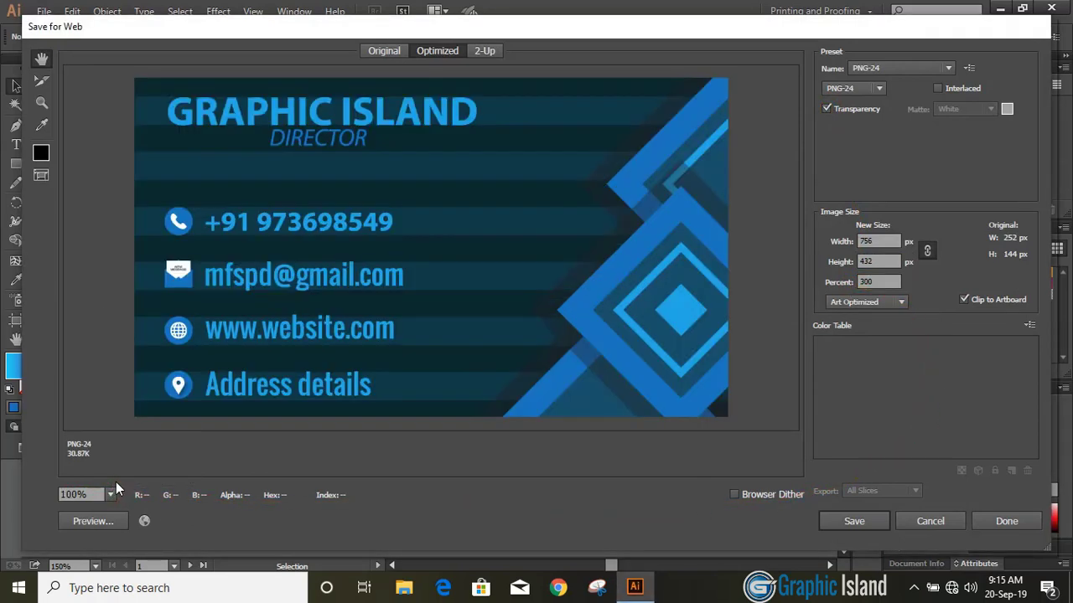
# - Save the first card's exported image to the Desktop under the file name 1
pyautogui.click(852, 520)
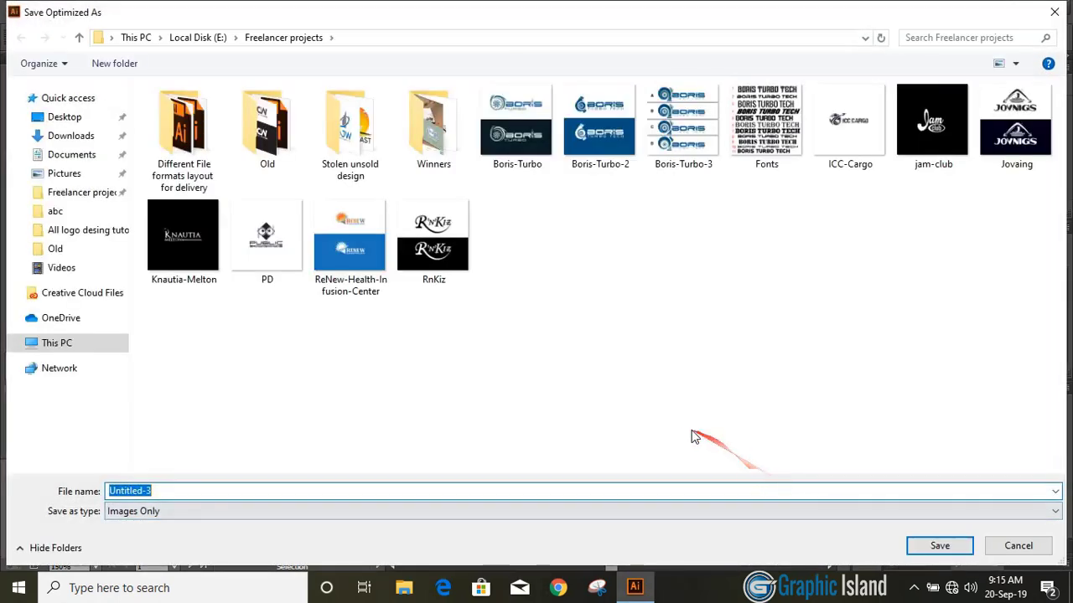
pyautogui.click(77, 121)
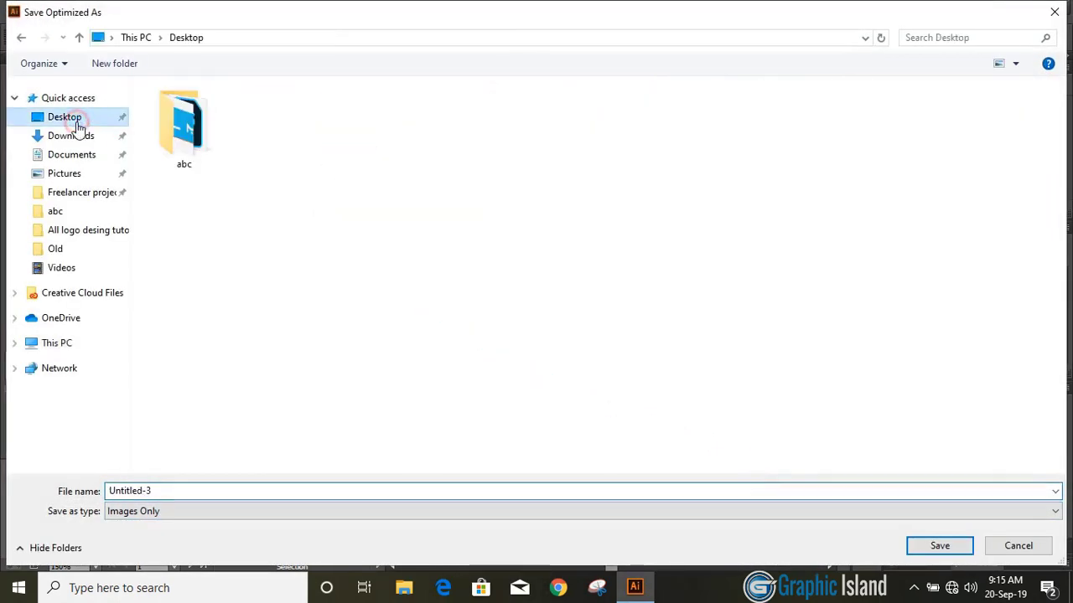
pyautogui.click(307, 492)
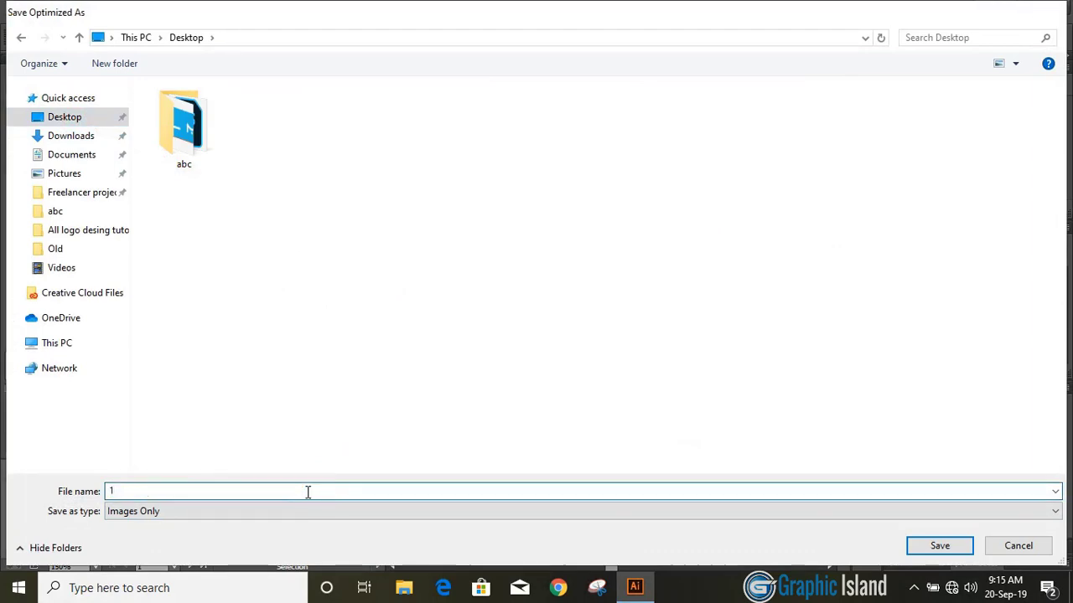
pyautogui.press('Return')
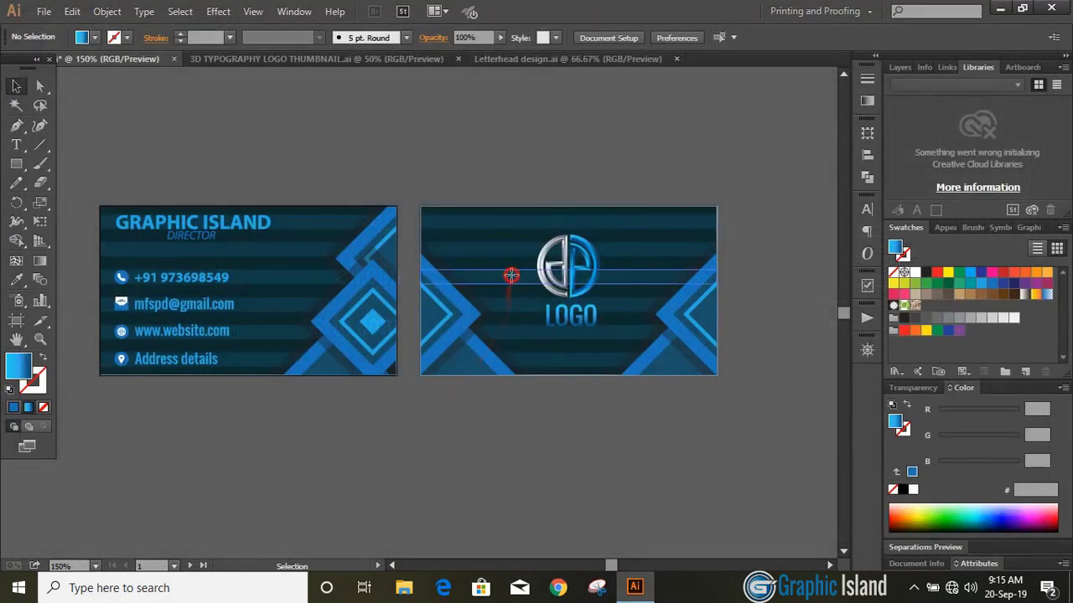
# - Set up a Save for Web export of the second card as a transparent PNG-24 at 300 percent
pyautogui.click(513, 279)
pyautogui.click(43, 11)
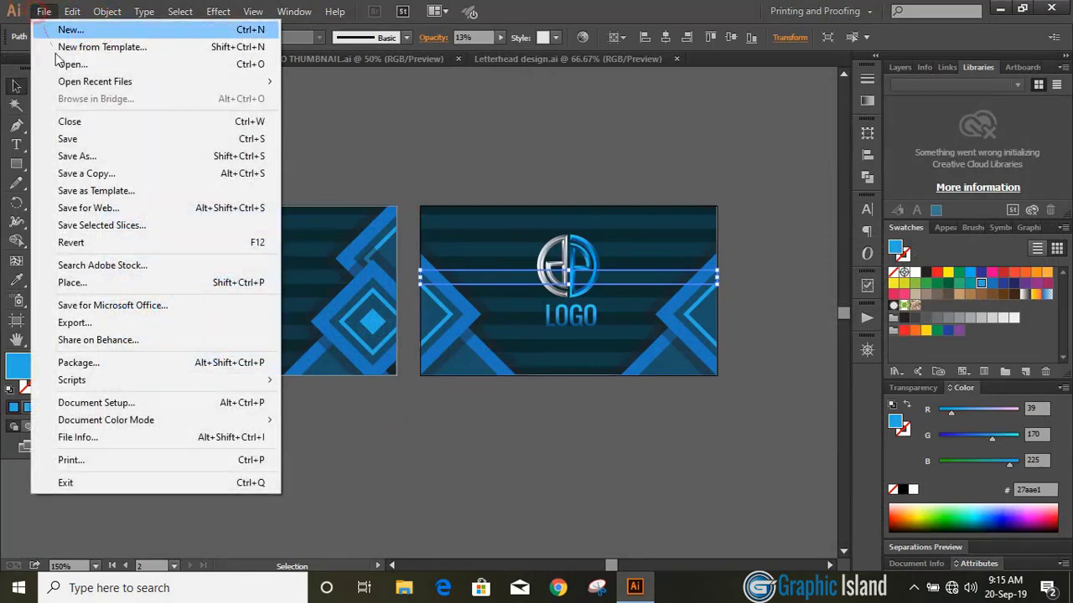
pyautogui.click(104, 208)
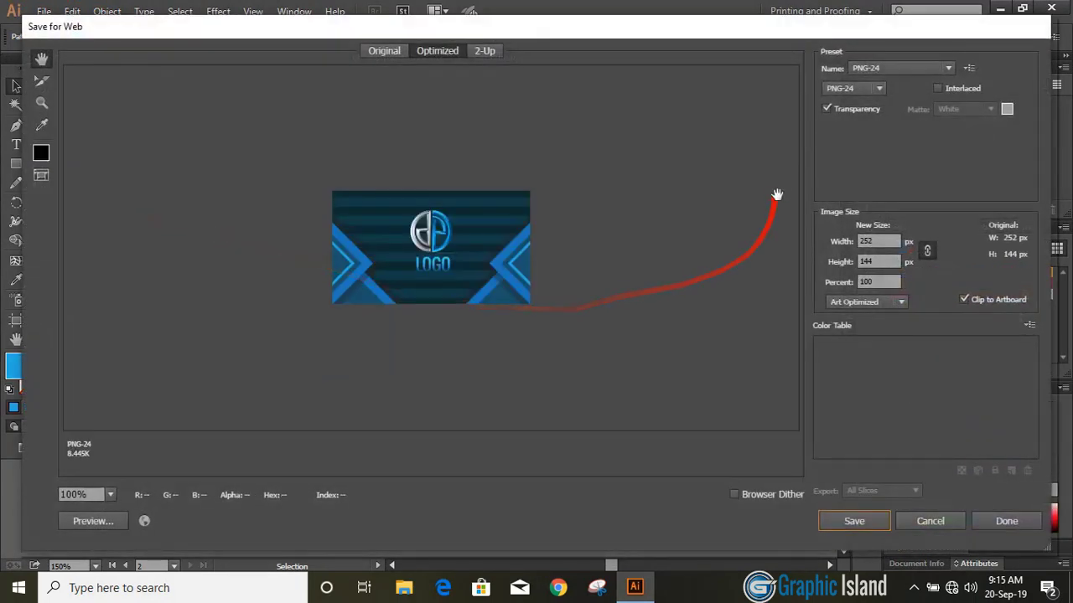
pyautogui.doubleClick(860, 283)
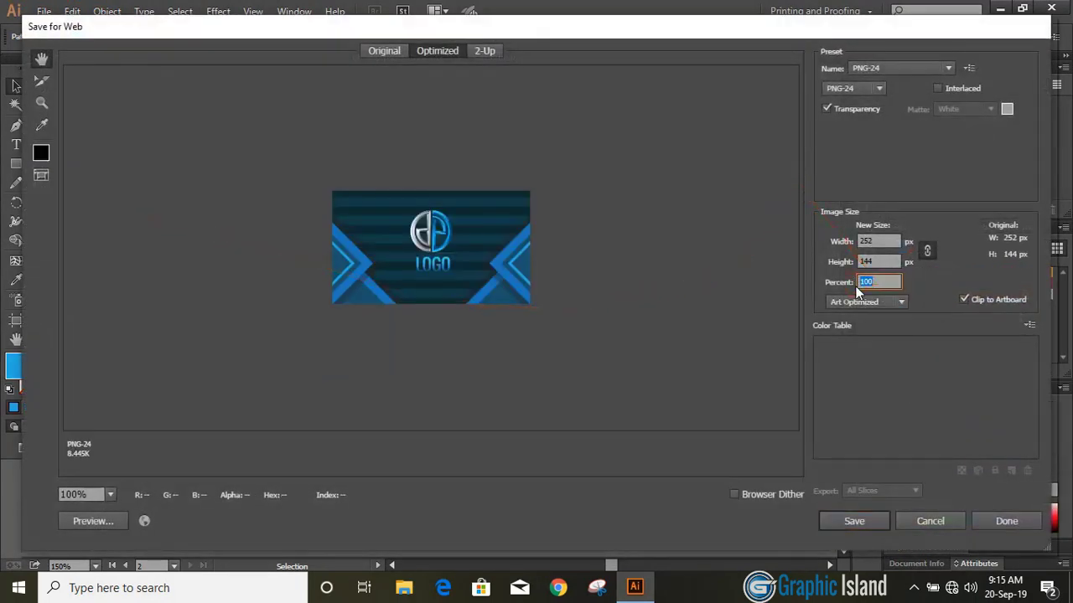
pyautogui.write('300')
pyautogui.click(108, 495)
pyautogui.click(138, 470)
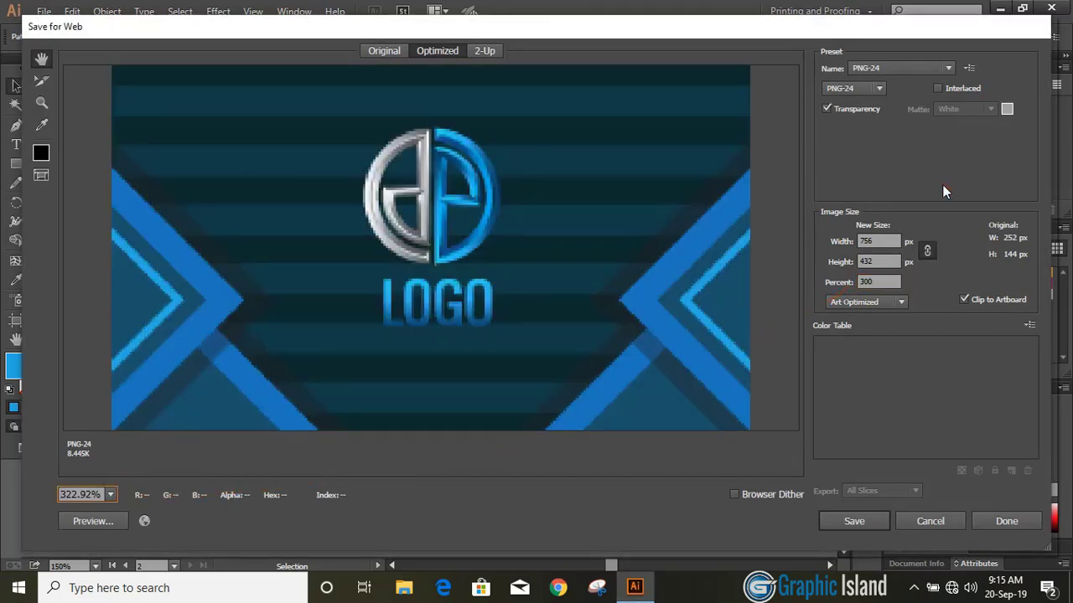
# - Save the second card's exported image to the Desktop under the file name 2
pyautogui.click(855, 522)
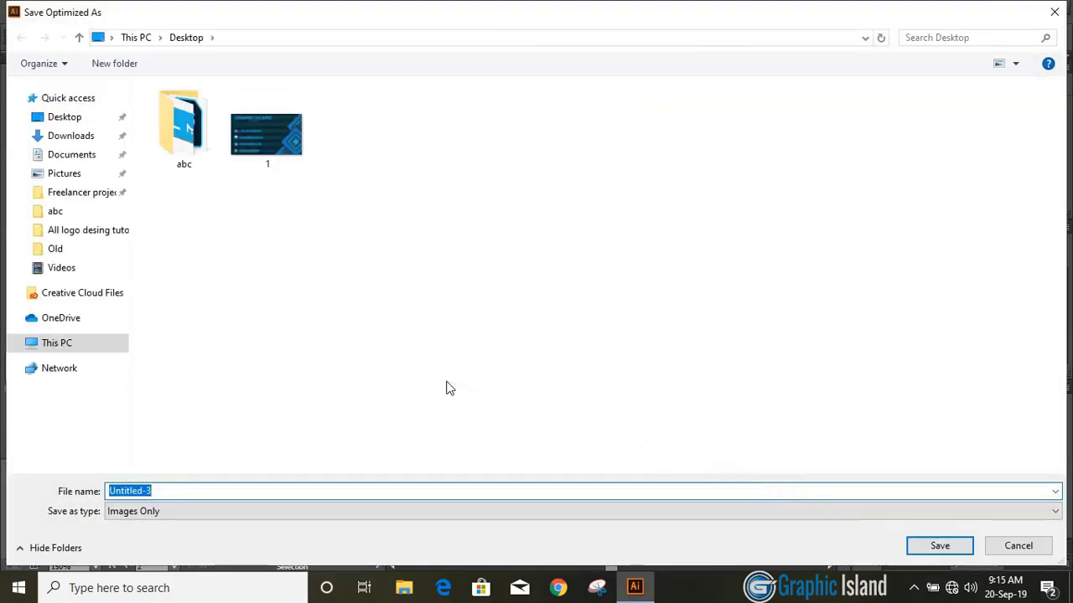
pyautogui.write('2')
pyautogui.click(937, 546)
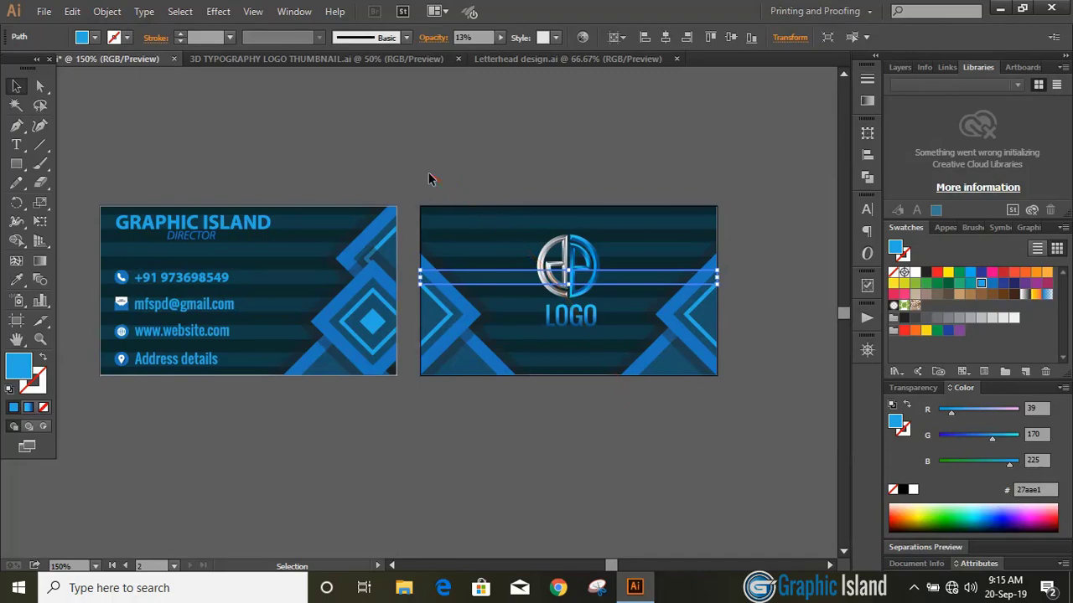
pyautogui.click(428, 176)
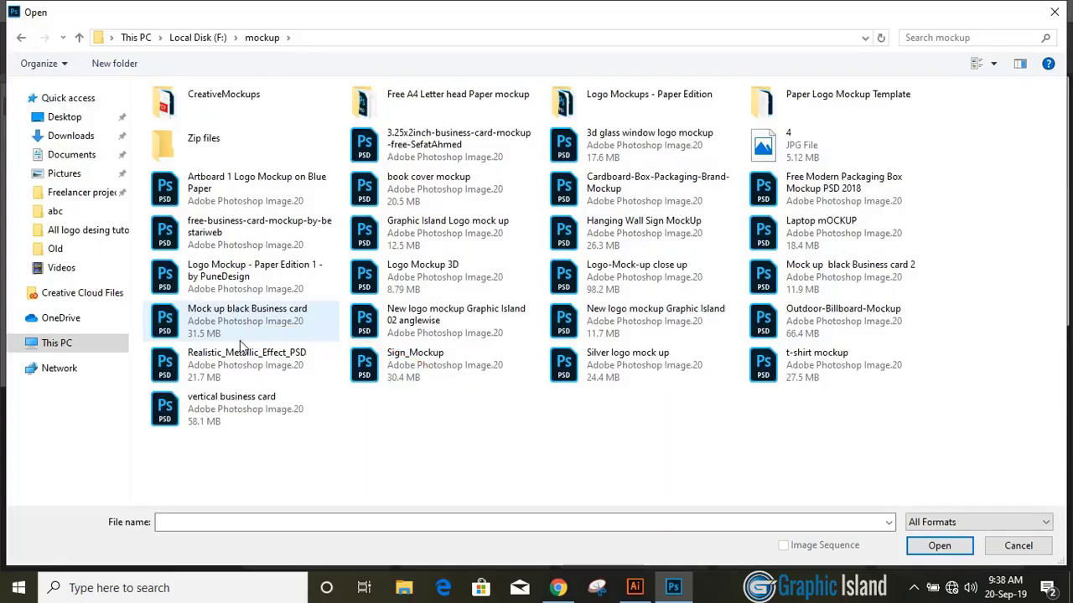
# - Switch to Photoshop and open the "Mock up black Business card" PSD from the mockup folder
pyautogui.click(265, 319)
pyautogui.doubleClick(234, 320)
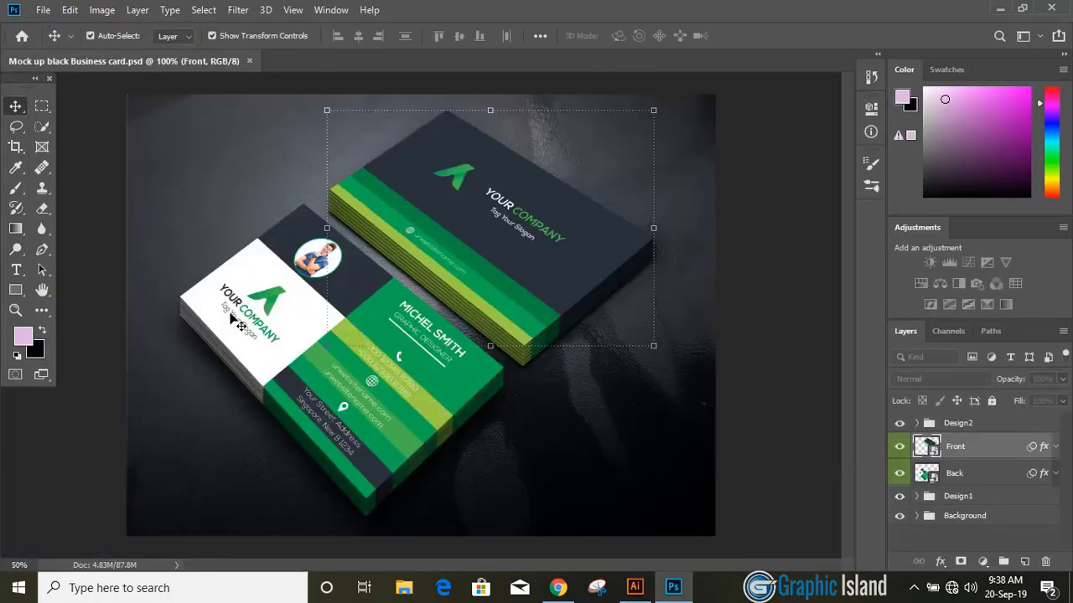
pyautogui.click(91, 149)
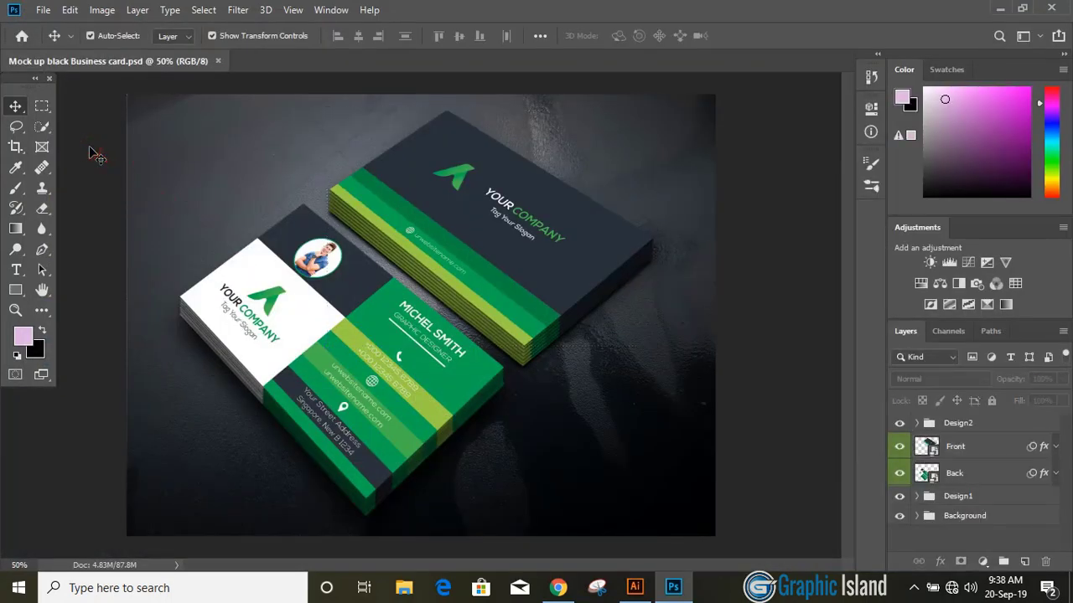
# - Open the exported card images 1 and 2 from the Desktop together
pyautogui.click(43, 10)
pyautogui.click(50, 39)
pyautogui.click(65, 116)
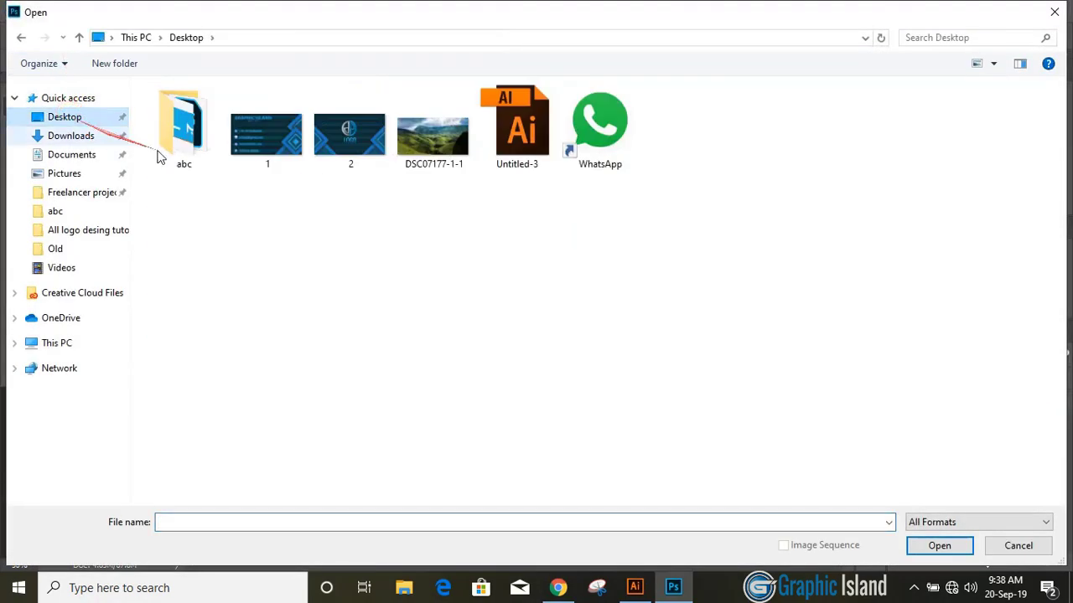
pyautogui.moveTo(375, 199); pyautogui.dragTo(264, 134)
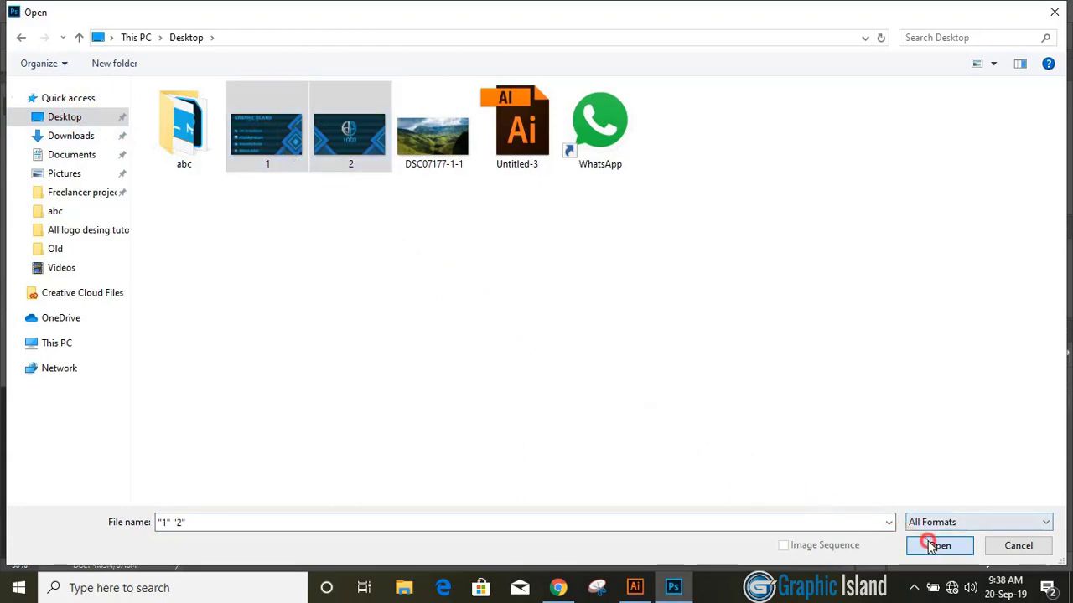
pyautogui.click(937, 544)
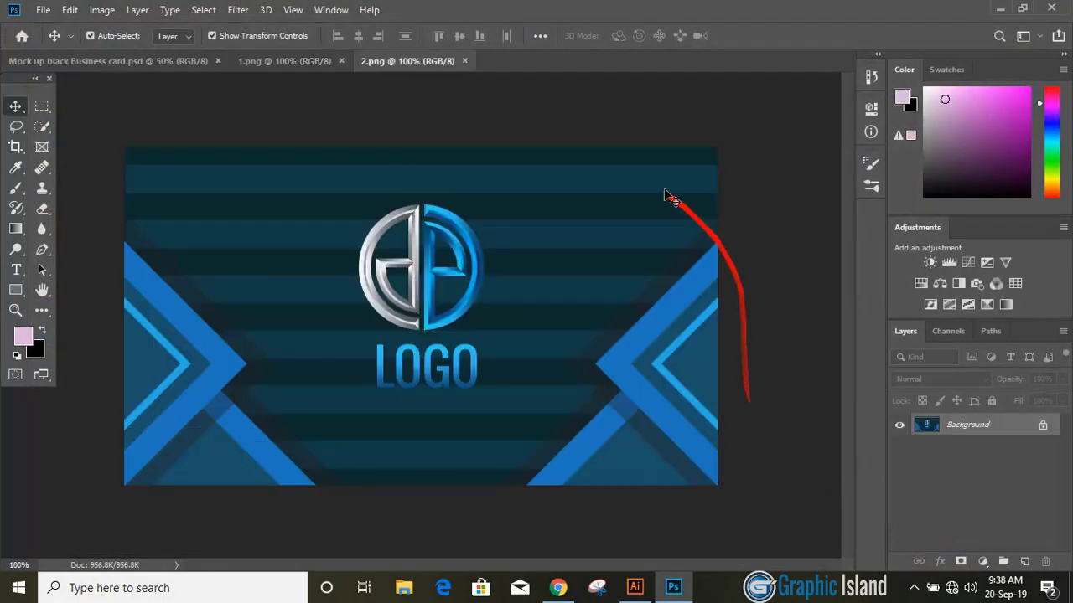
# - Open the contents of the mockup's Front smart object and bring the 2.png card image into it as a new layer
pyautogui.click(155, 60)
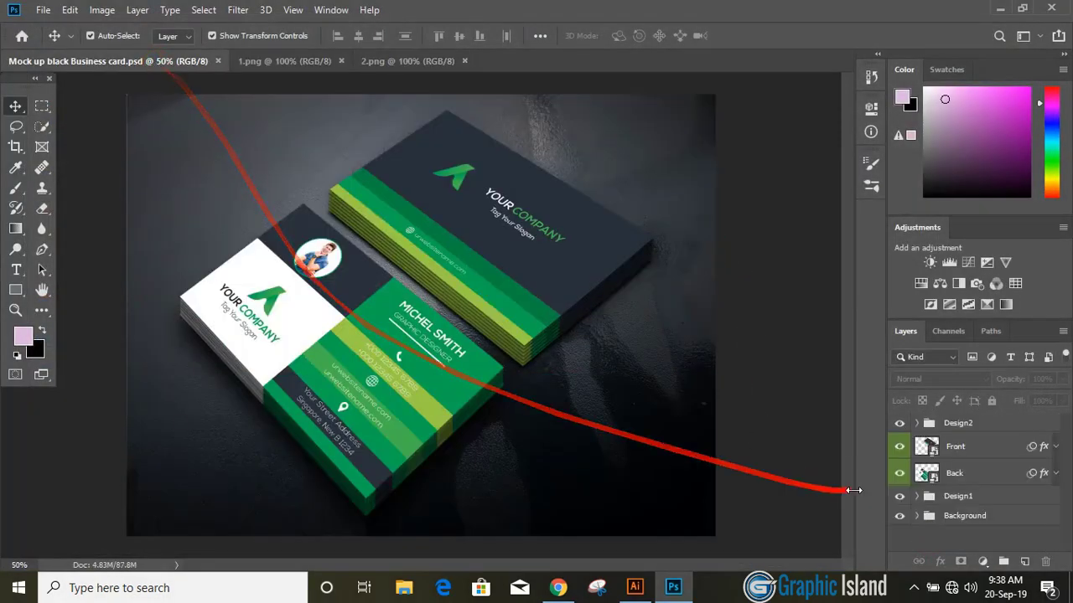
pyautogui.doubleClick(926, 447)
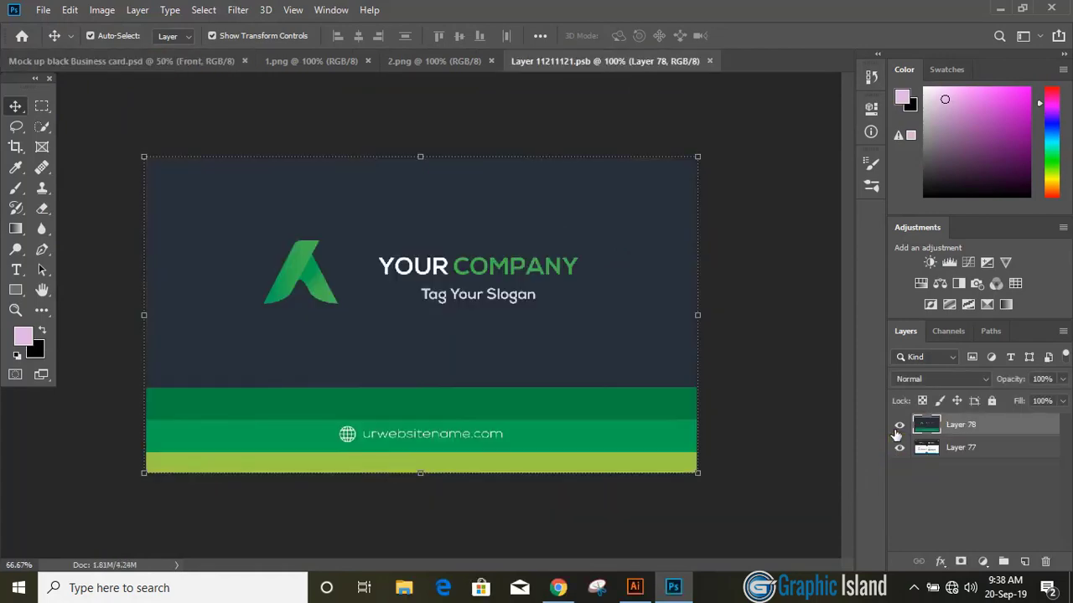
pyautogui.click(297, 61)
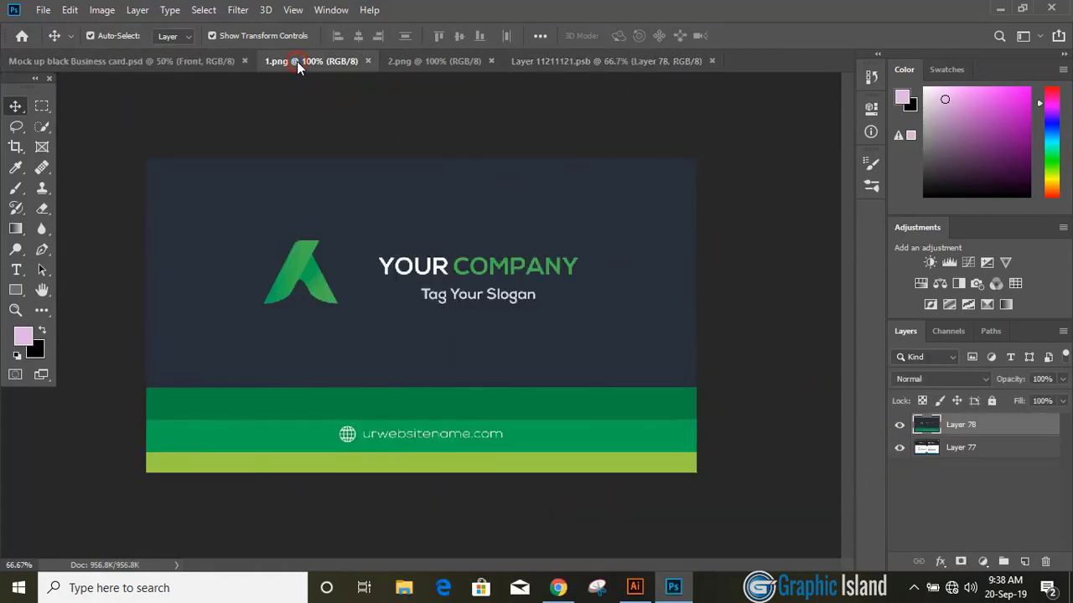
pyautogui.click(443, 60)
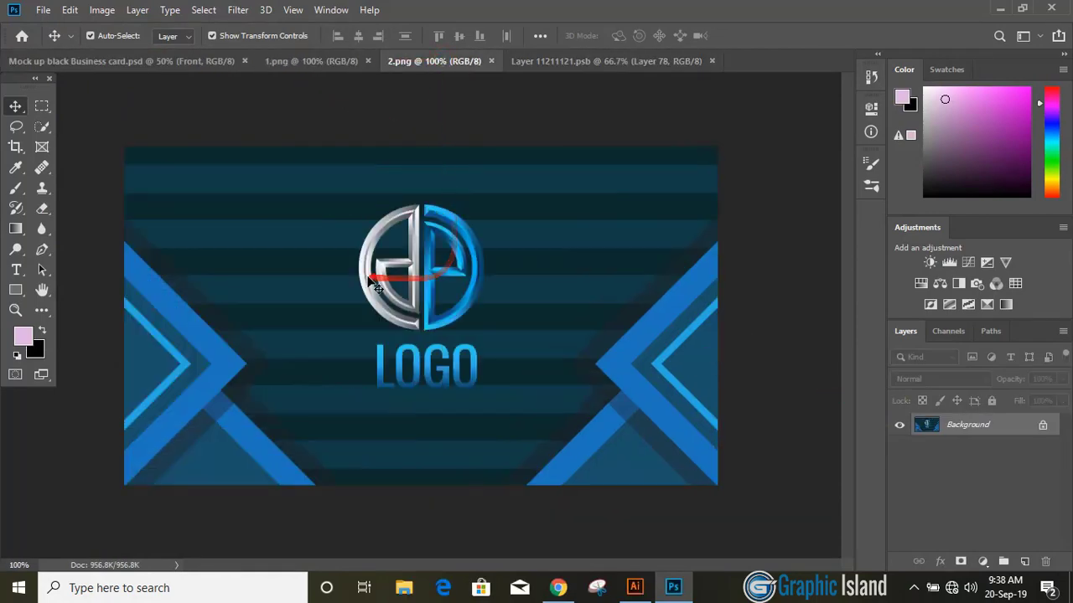
pyautogui.moveTo(339, 286); pyautogui.dragTo(369, 312)
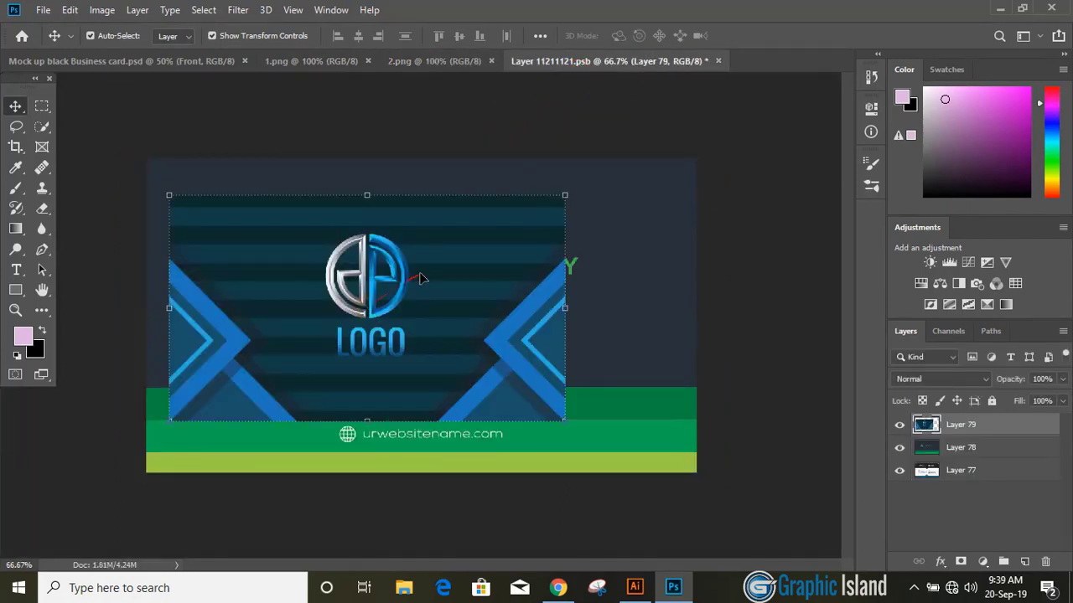
# - Align the placed logo card with the canvas corner and scale it to cover the whole front design
pyautogui.moveTo(421, 280); pyautogui.dragTo(398, 238)
pyautogui.moveTo(542, 385); pyautogui.dragTo(696, 472)
pyautogui.click(754, 35)
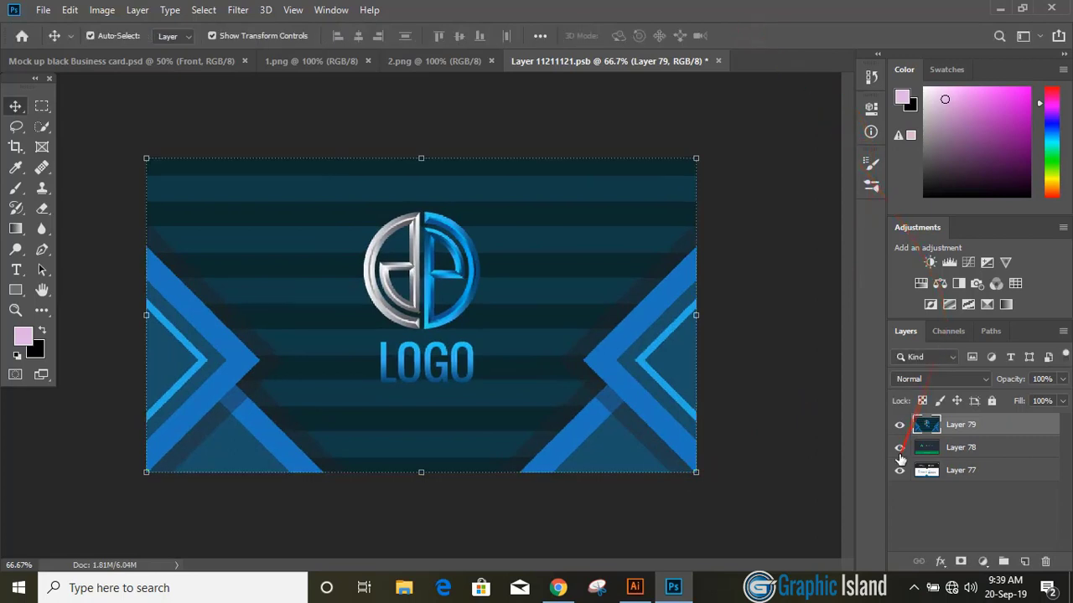
# - Close the front smart object document with its changes saved and return to the business card mockup
pyautogui.click(719, 63)
pyautogui.click(464, 228)
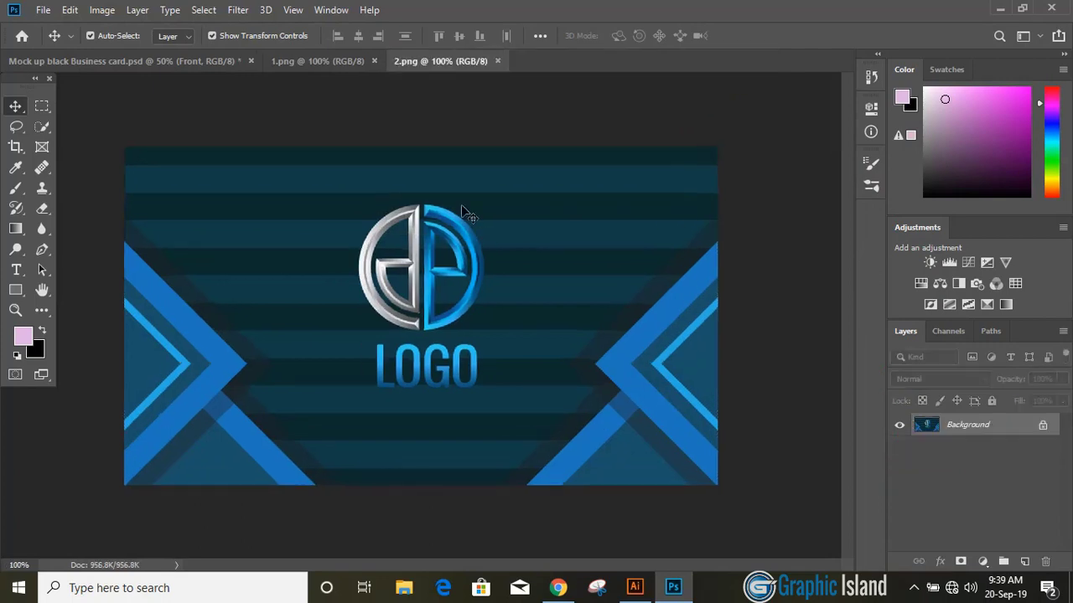
pyautogui.click(197, 62)
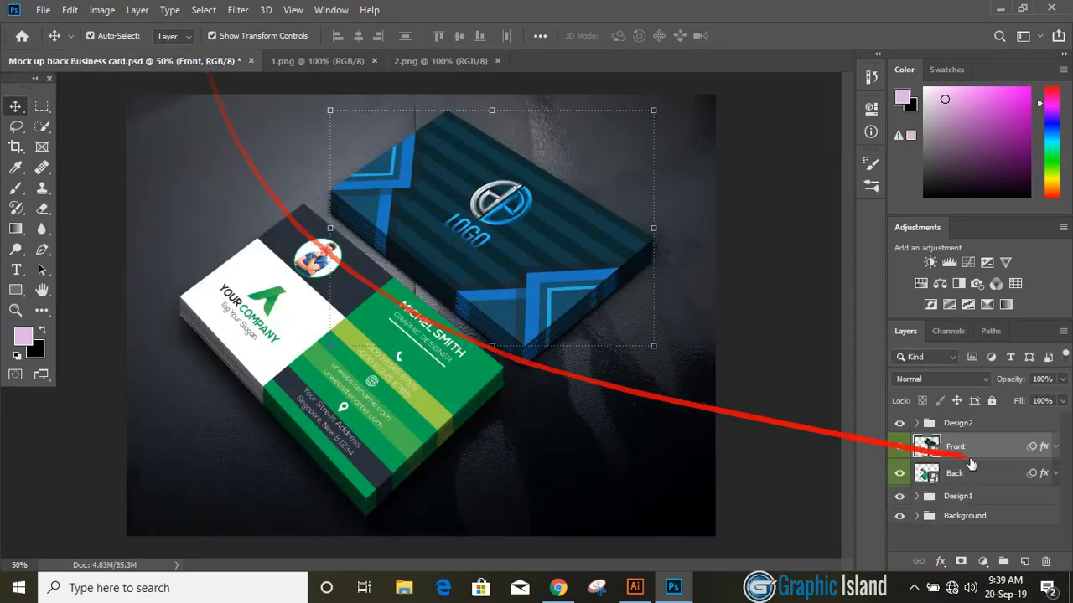
# - Open the contents of the Back smart object and bring the 1.png card image into it, aligned with the canvas's upper-left corner
pyautogui.doubleClick(925, 474)
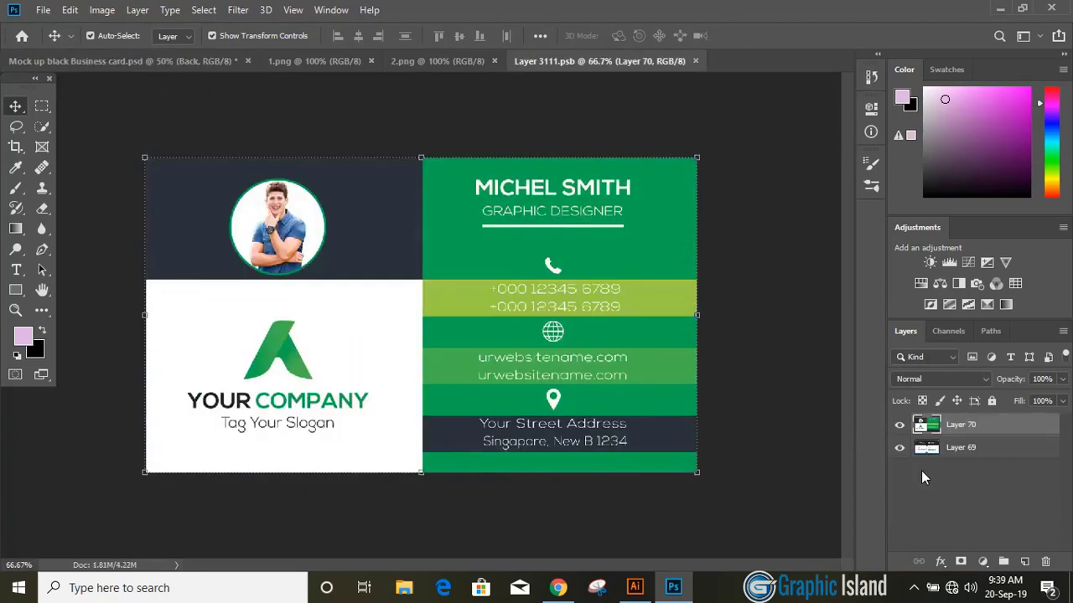
pyautogui.click(403, 60)
pyautogui.click(335, 62)
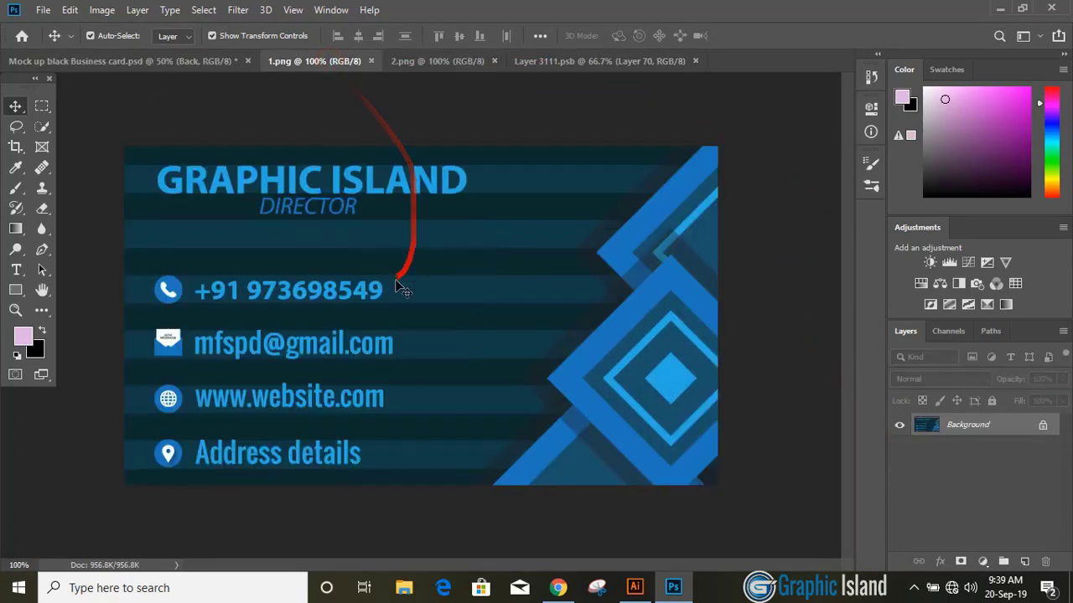
pyautogui.click(595, 62)
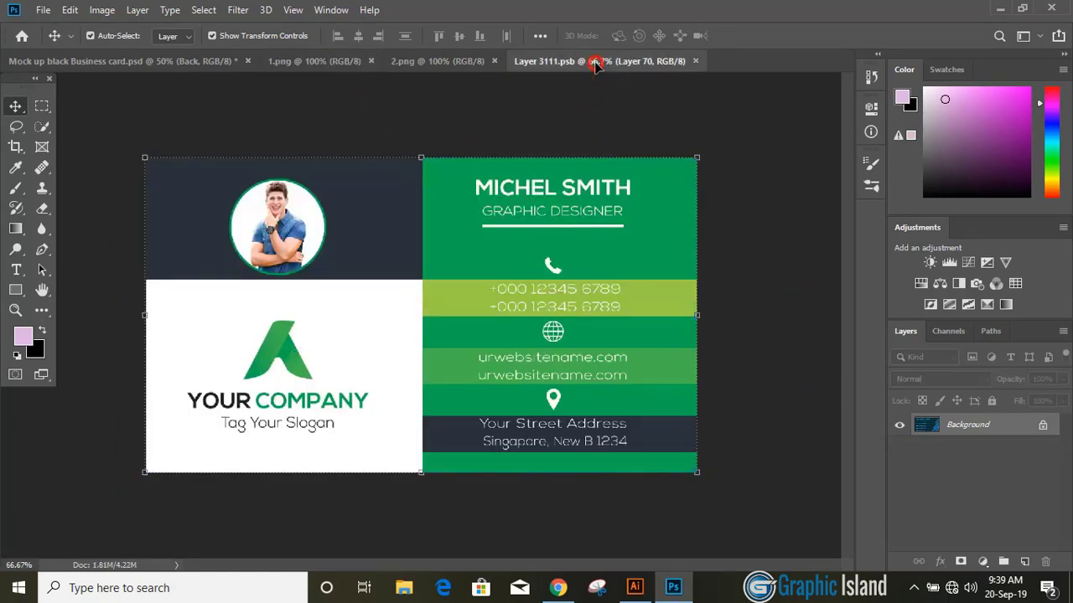
pyautogui.moveTo(397, 247); pyautogui.dragTo(365, 259)
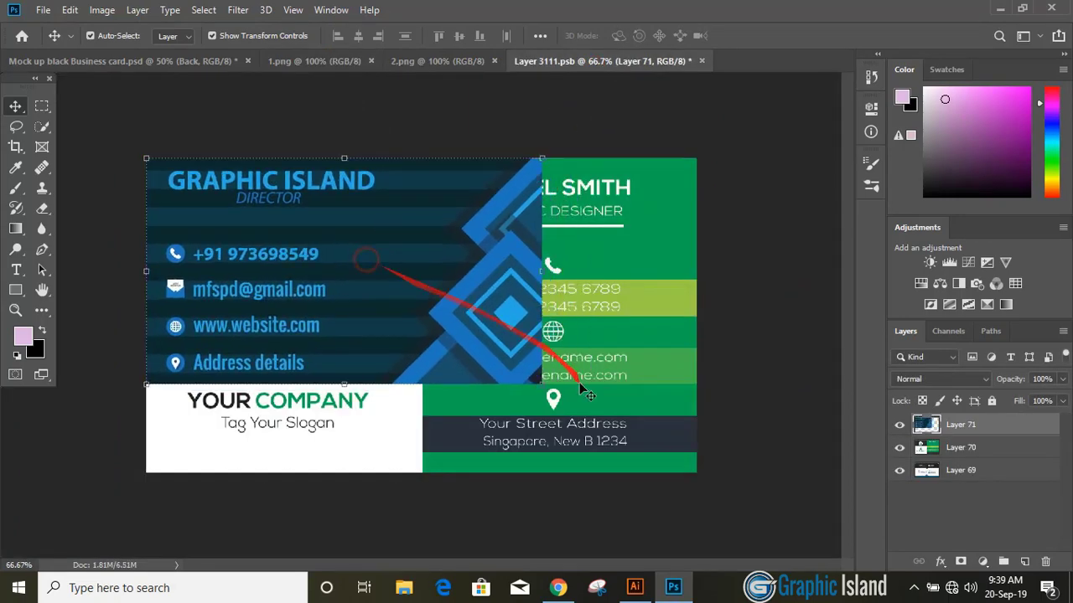
# - Scale the placed contact-details card to cover the whole back design and hide the two original layers beneath it
pyautogui.moveTo(543, 385); pyautogui.dragTo(695, 469)
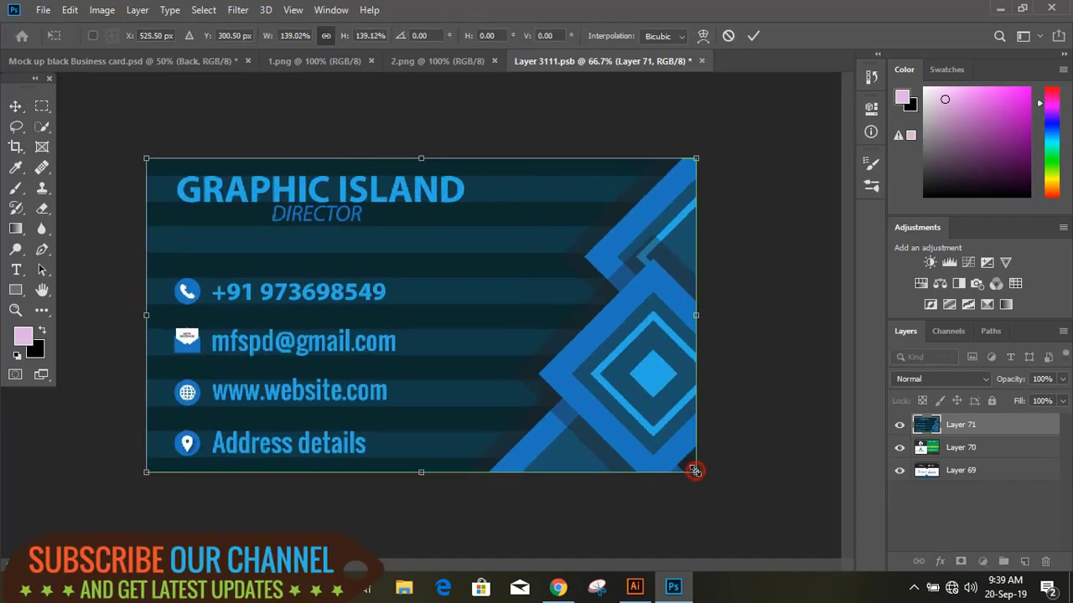
pyautogui.click(753, 36)
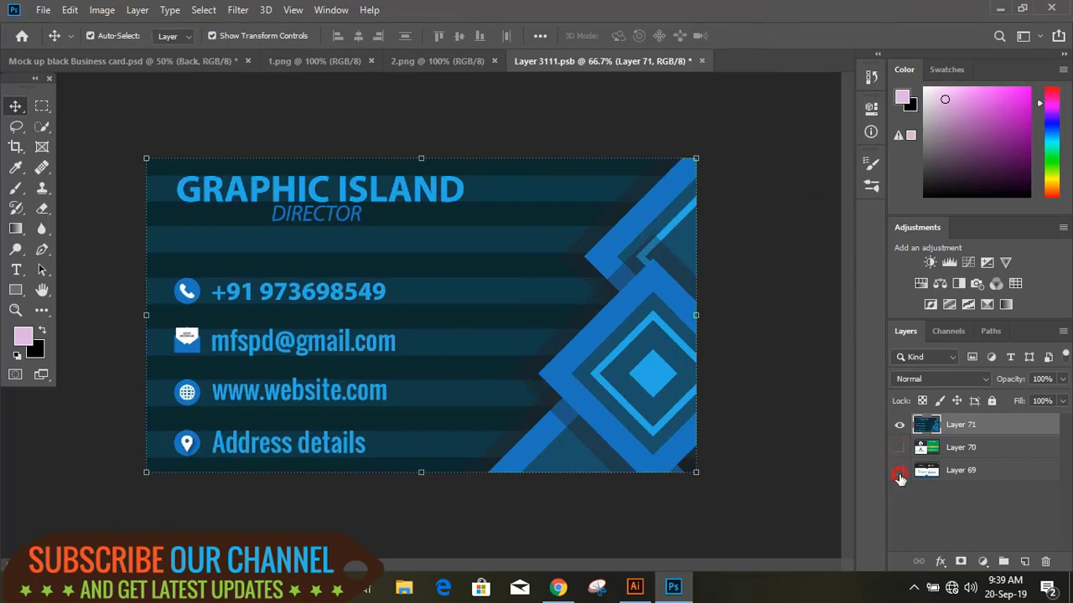
# - Save and close the Layer 3111.psb document, and go back to the mockup with both card sides in place
pyautogui.click(702, 61)
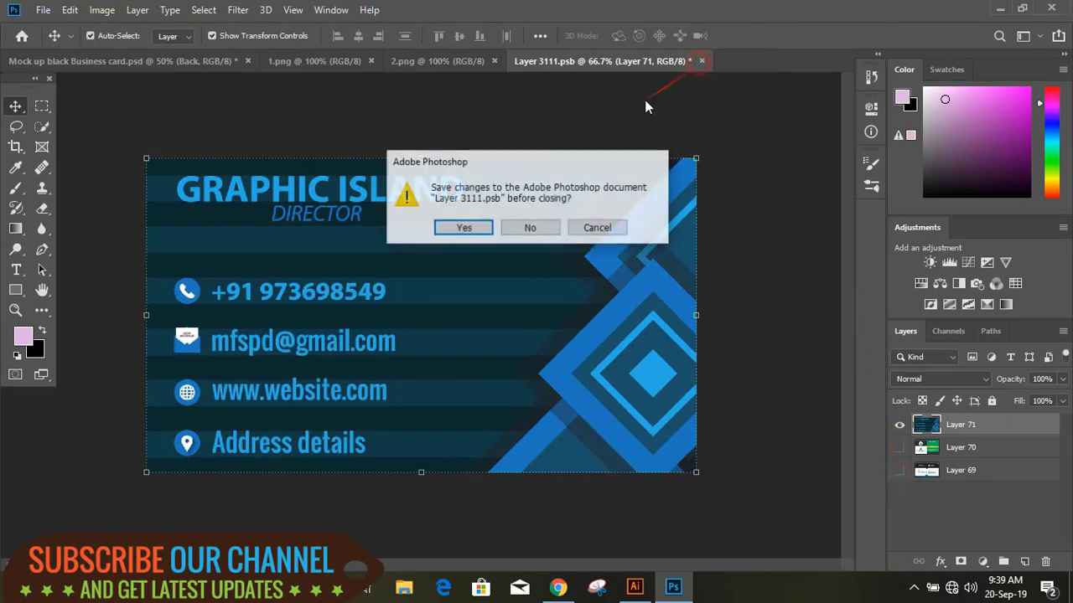
pyautogui.click(466, 231)
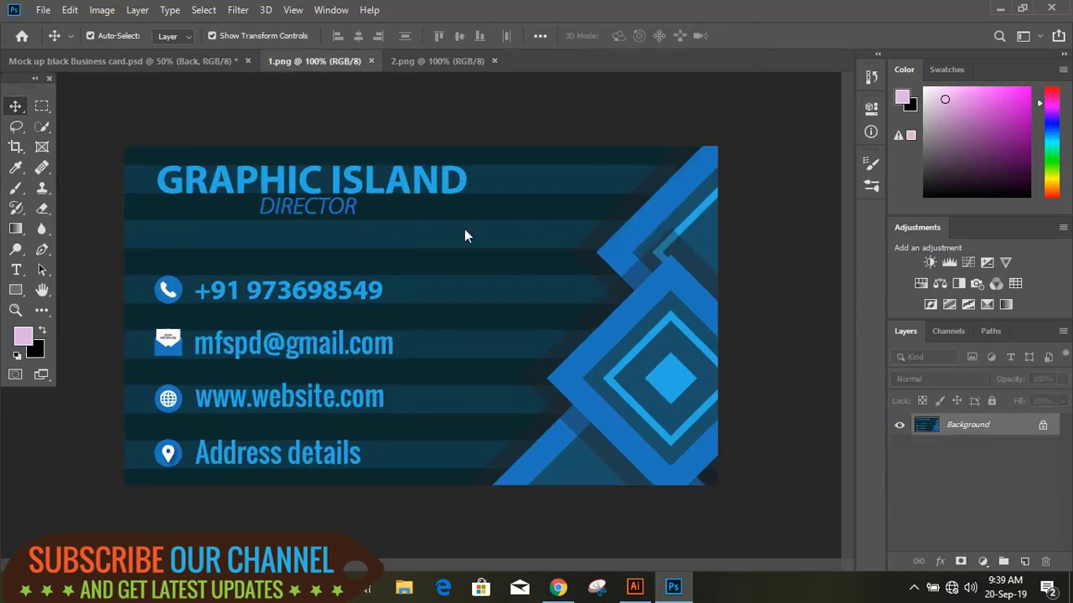
pyautogui.click(169, 64)
pyautogui.click(782, 274)
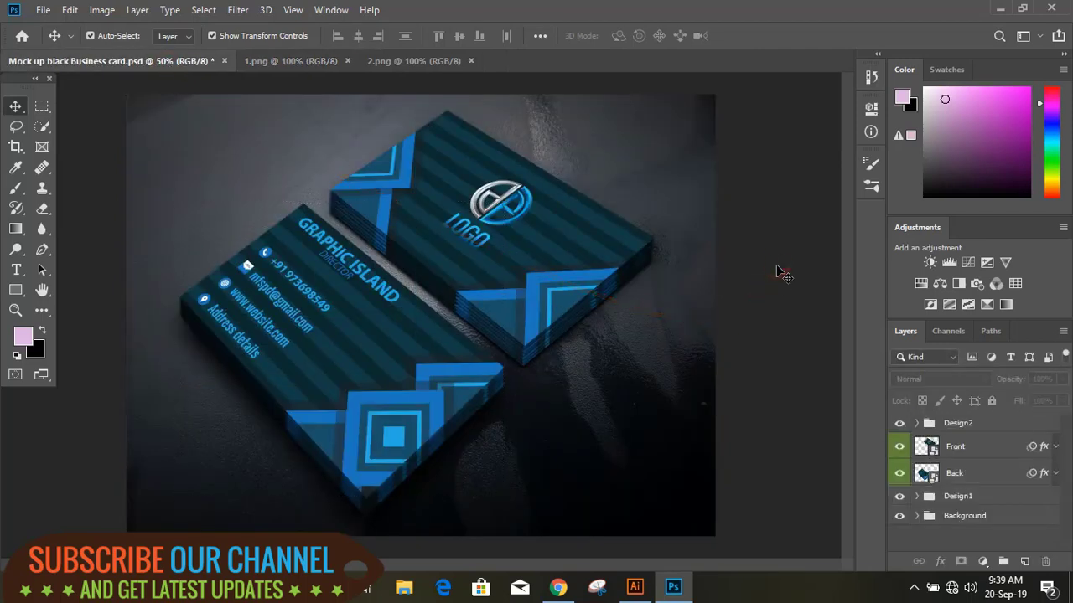